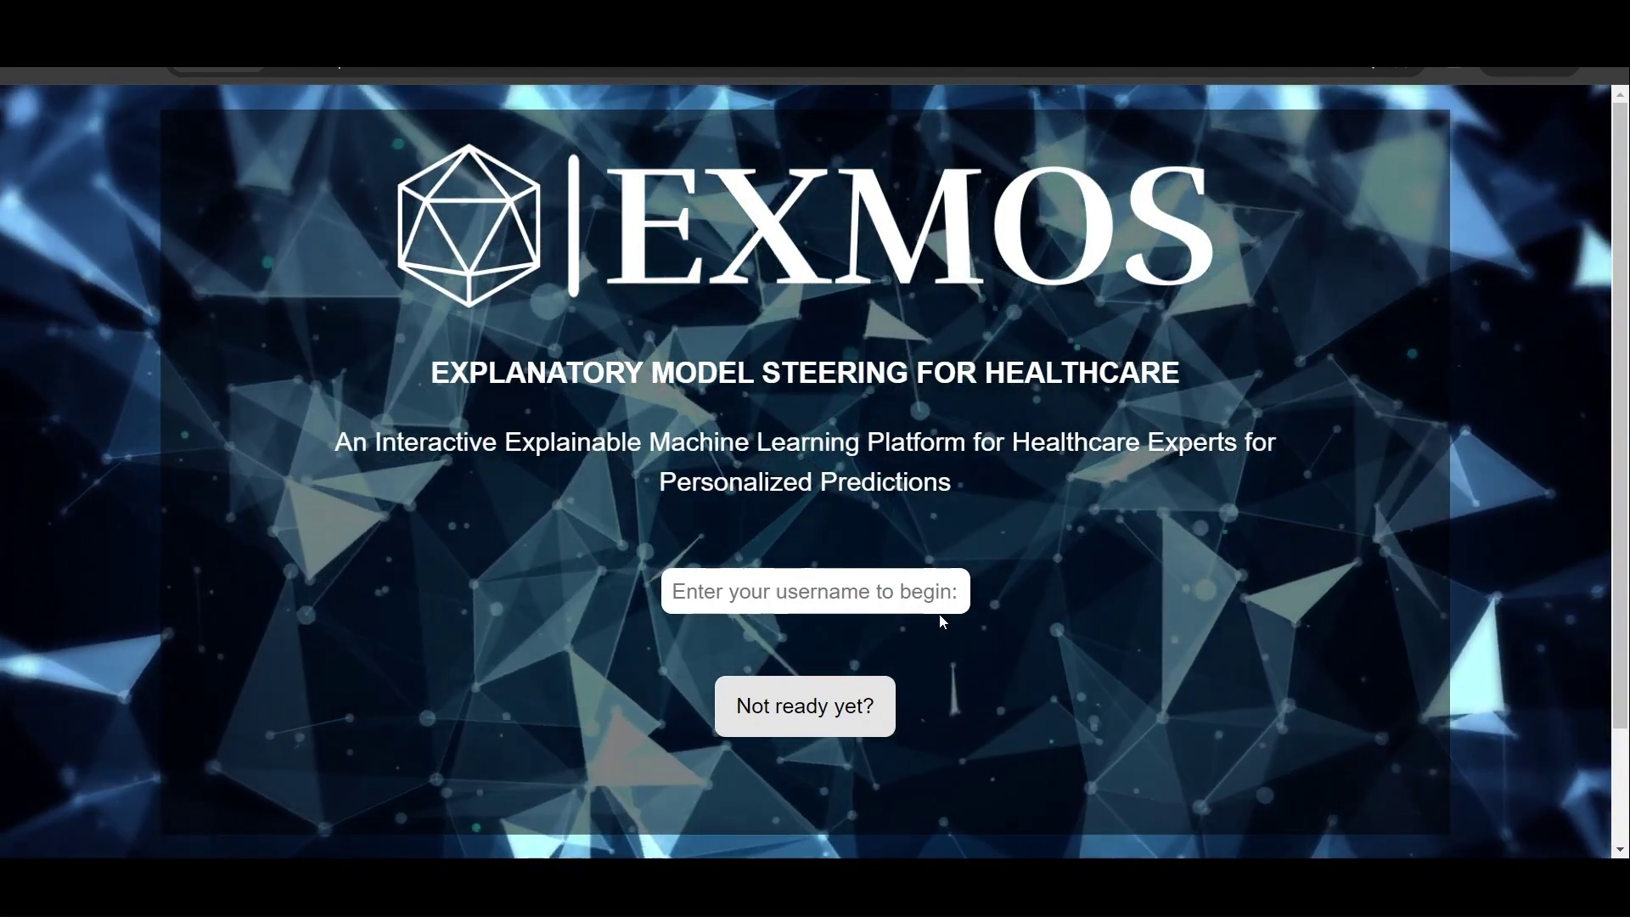
Step: Enter the account e-mail as the username on the EXMOS welcome page
left_click(874, 608)
type("test@demo.com")
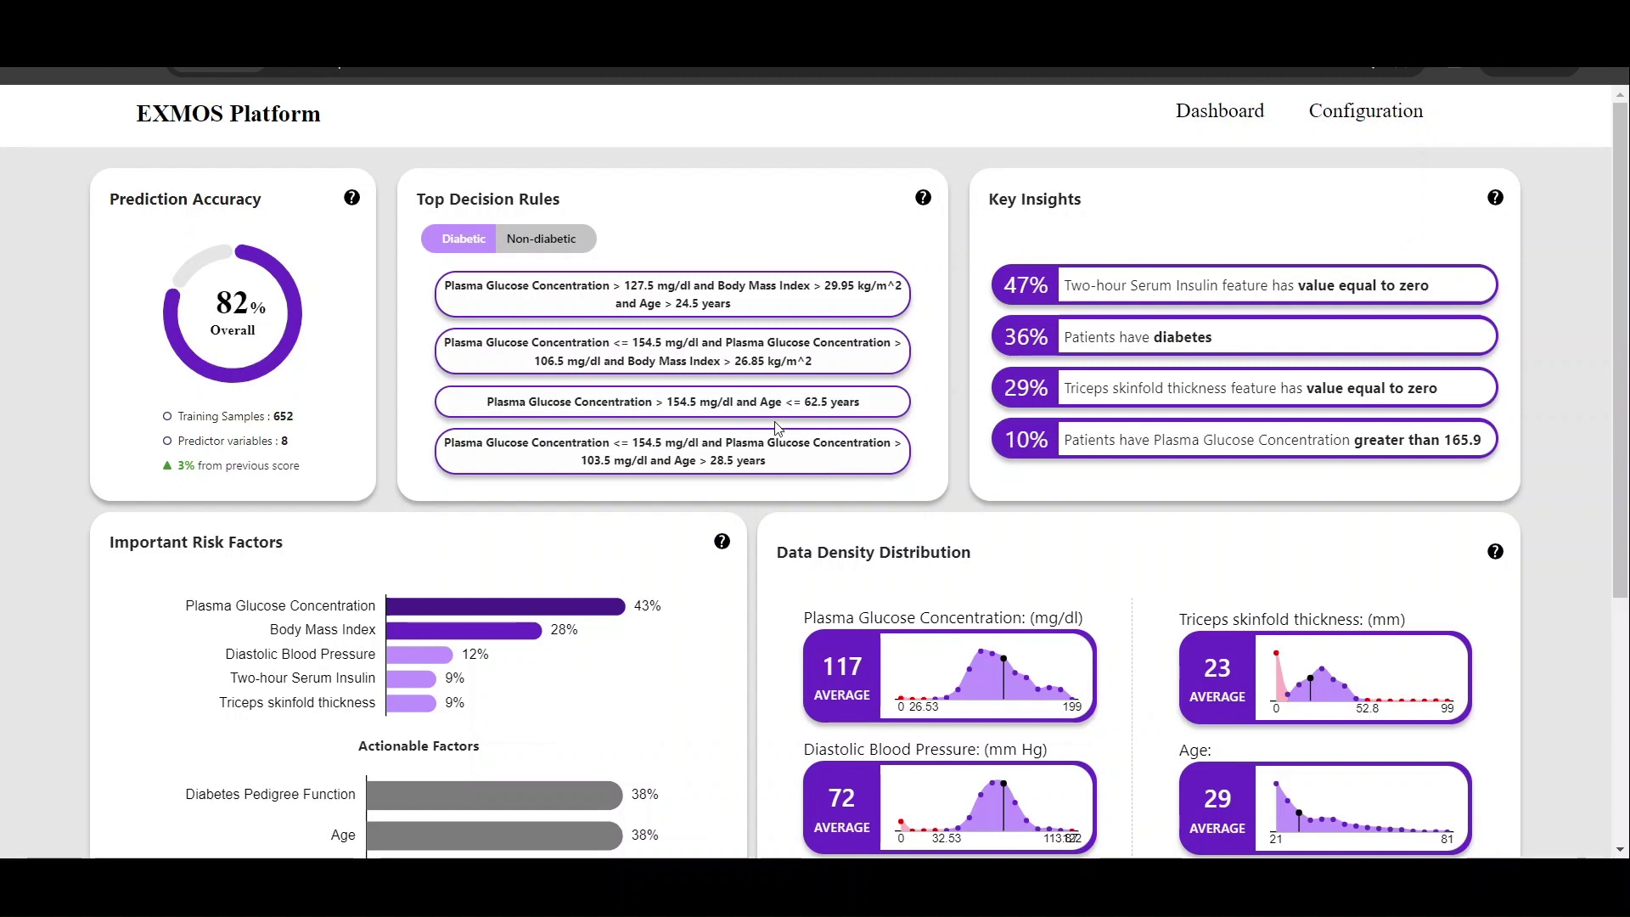
scroll(777, 426, "down", 1)
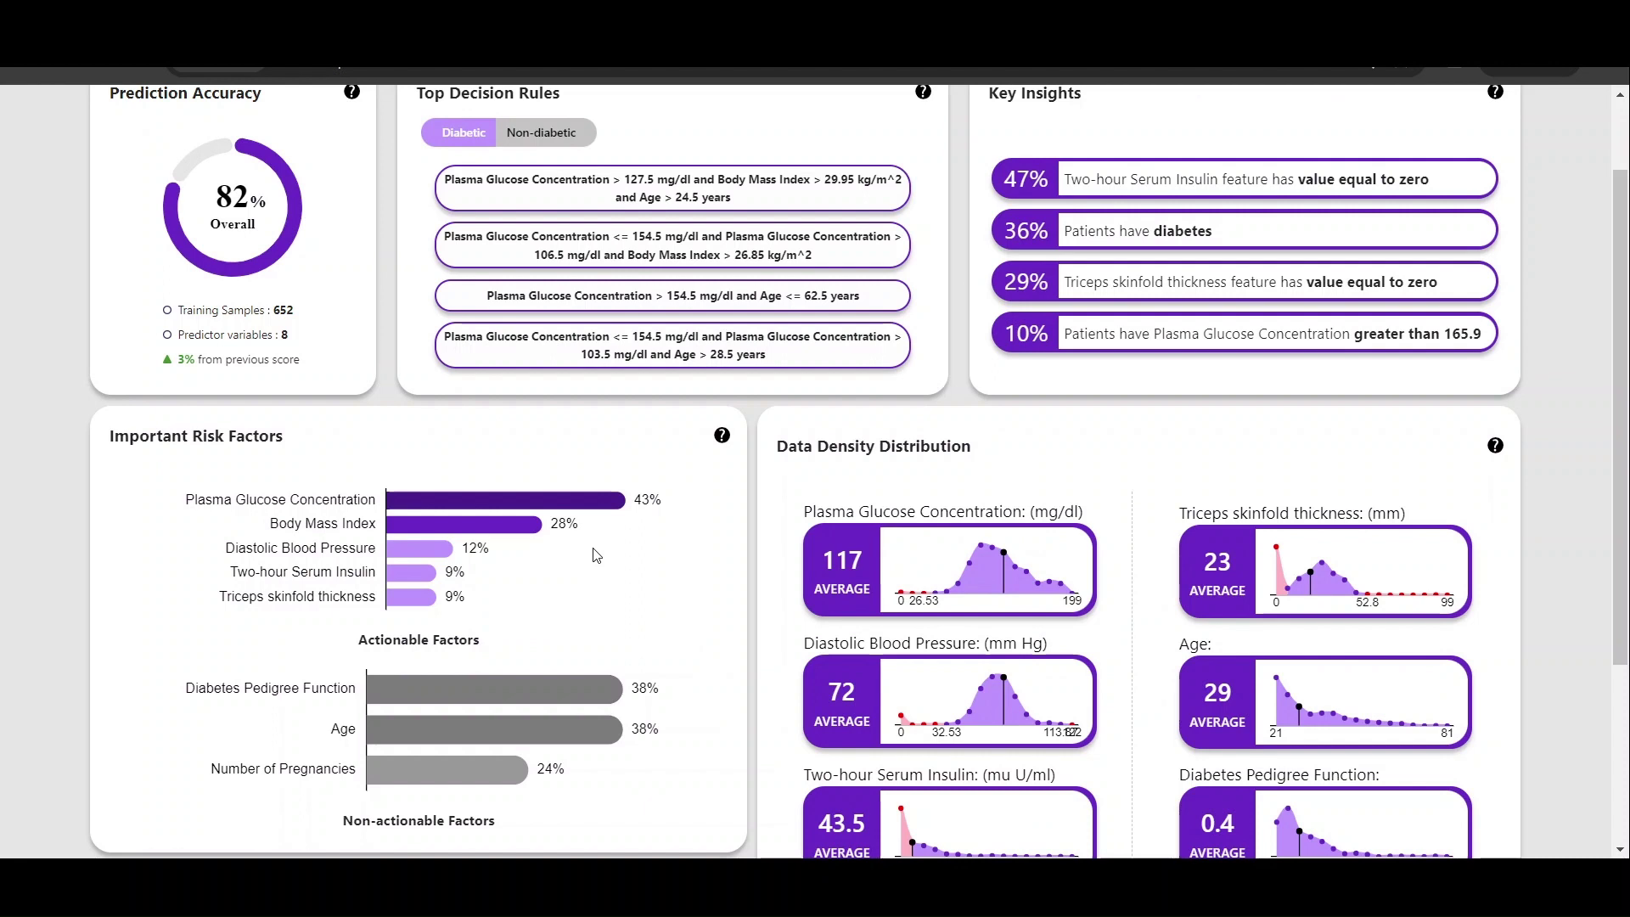
scroll(595, 555, "up", 1)
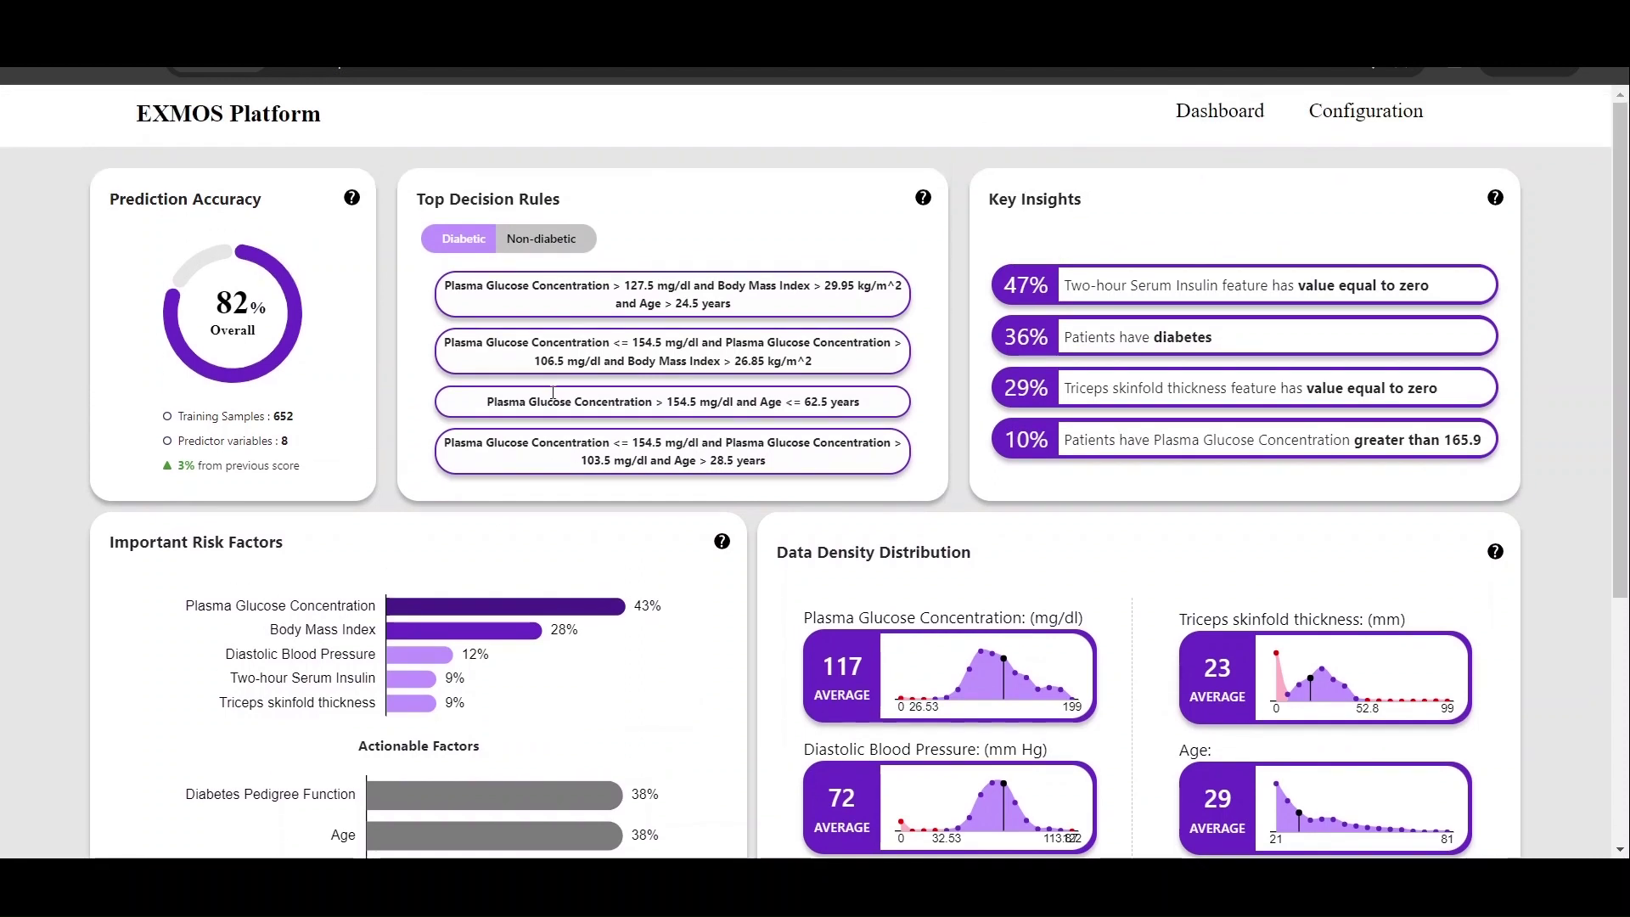
left_click(536, 238)
left_click(463, 239)
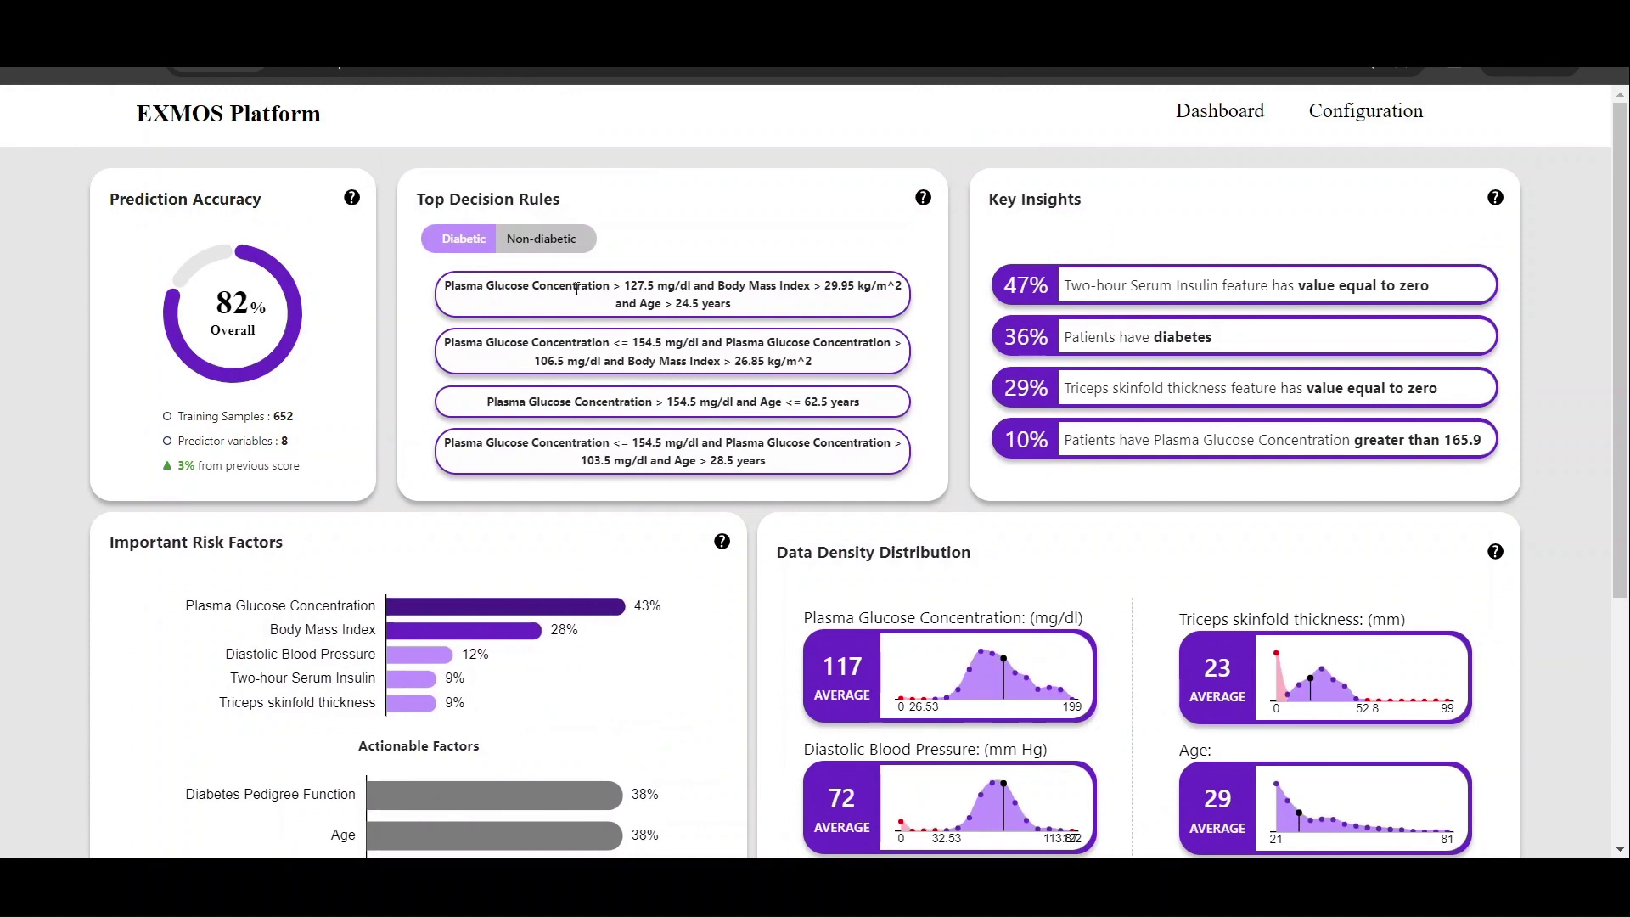
left_click_drag(730, 307, 448, 286)
left_click(555, 240)
triple_click(628, 322)
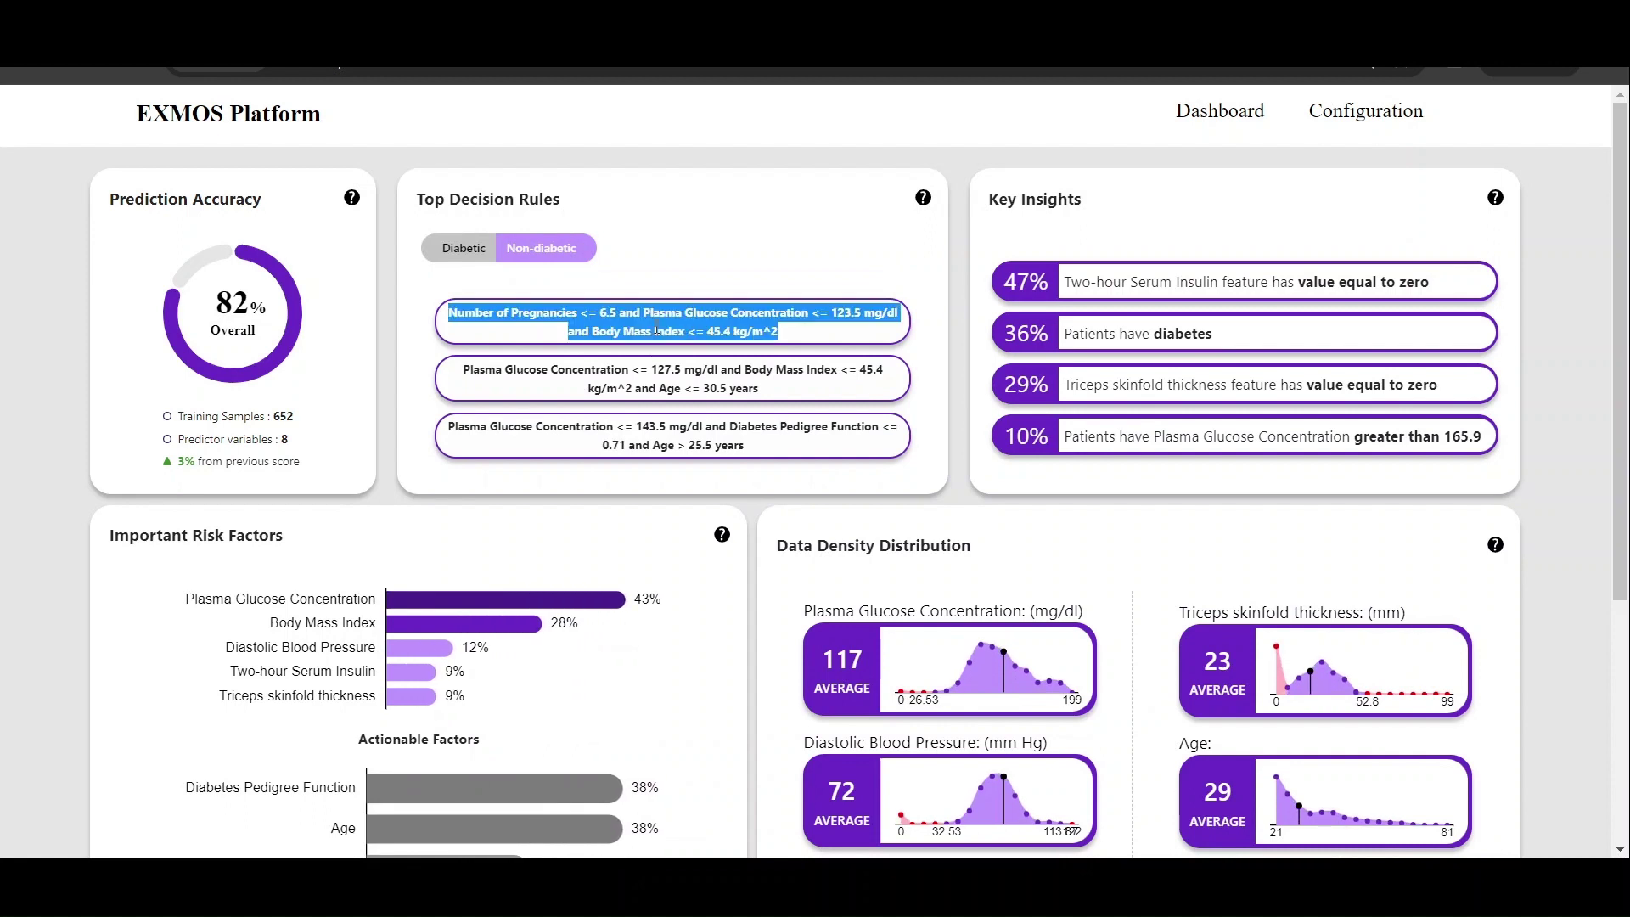
double_click(679, 369)
triple_click(679, 369)
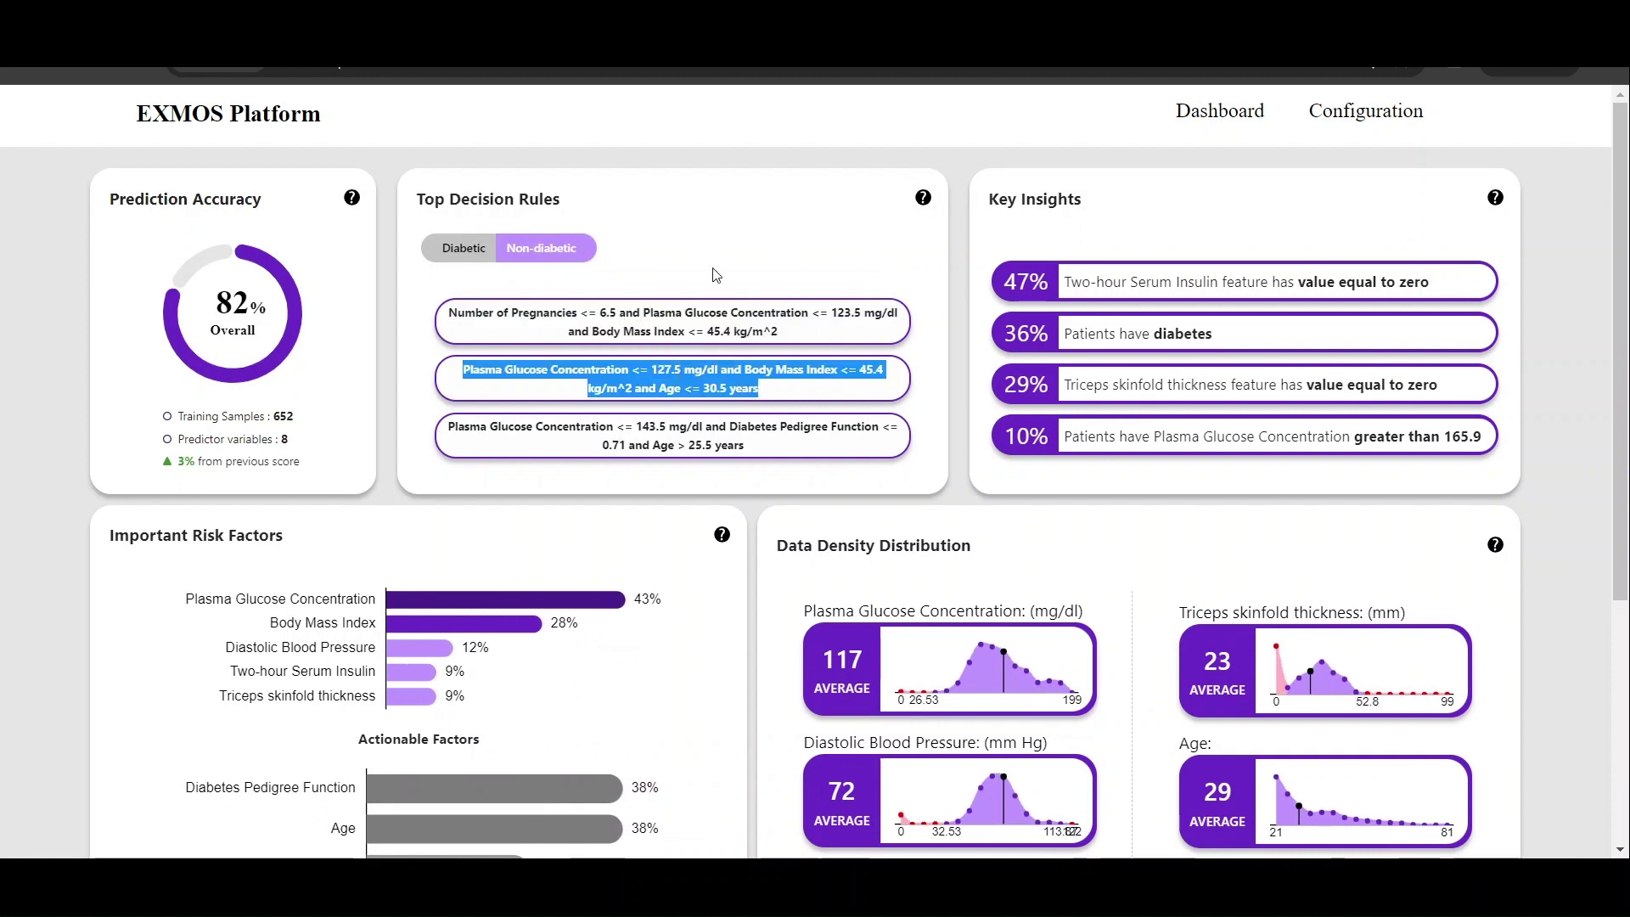
left_click(467, 248)
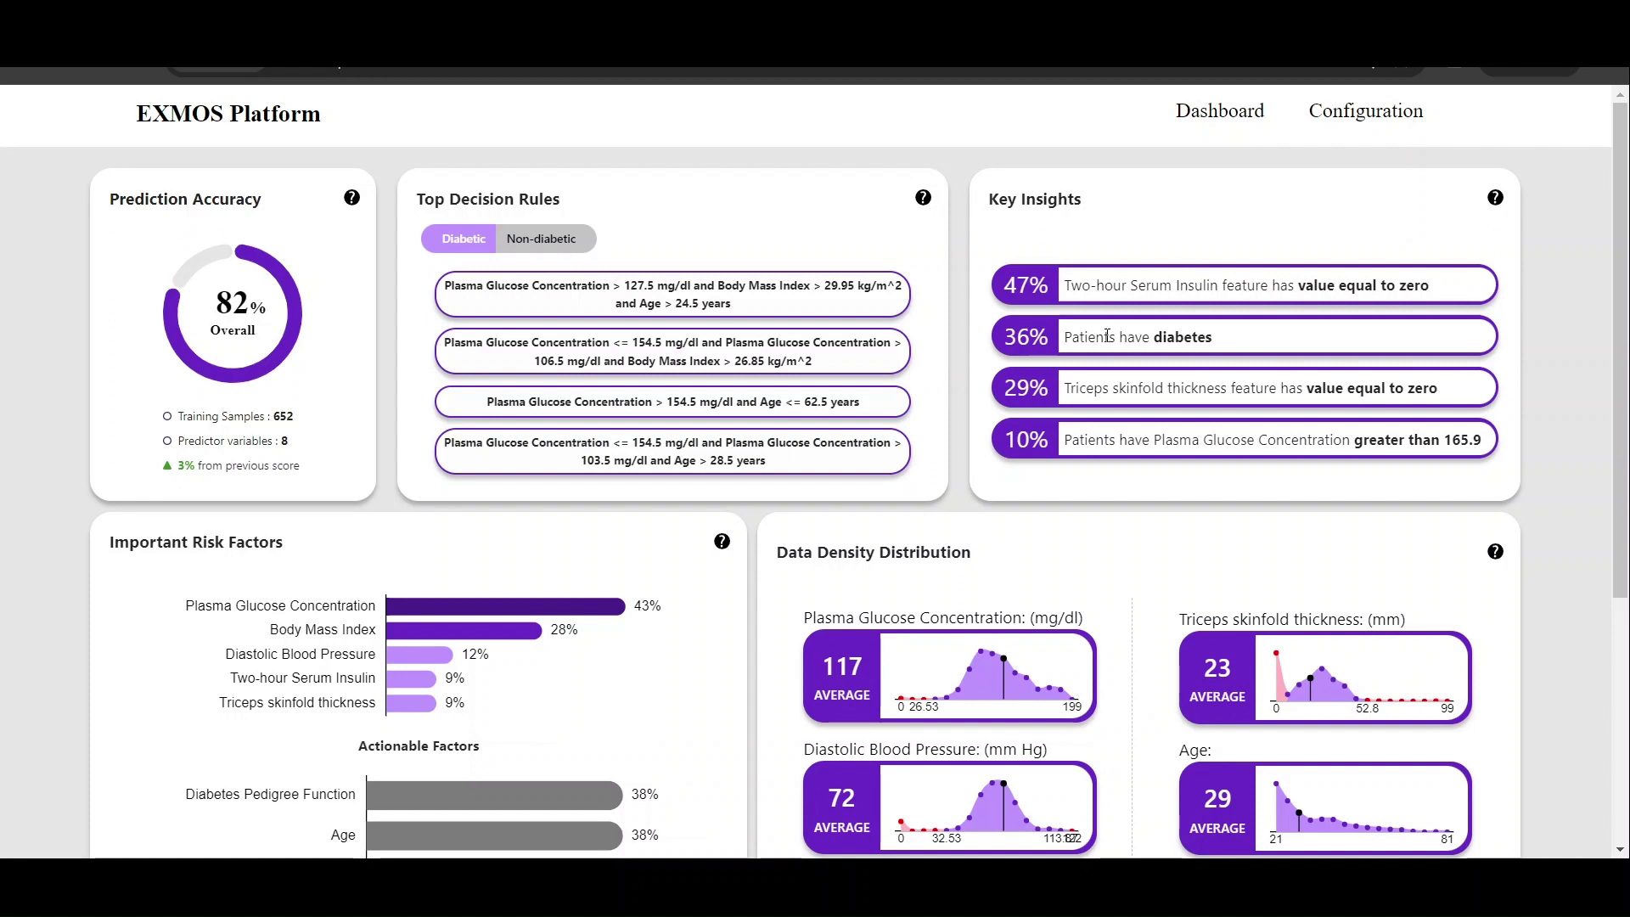
scroll(1042, 357, "down", 1)
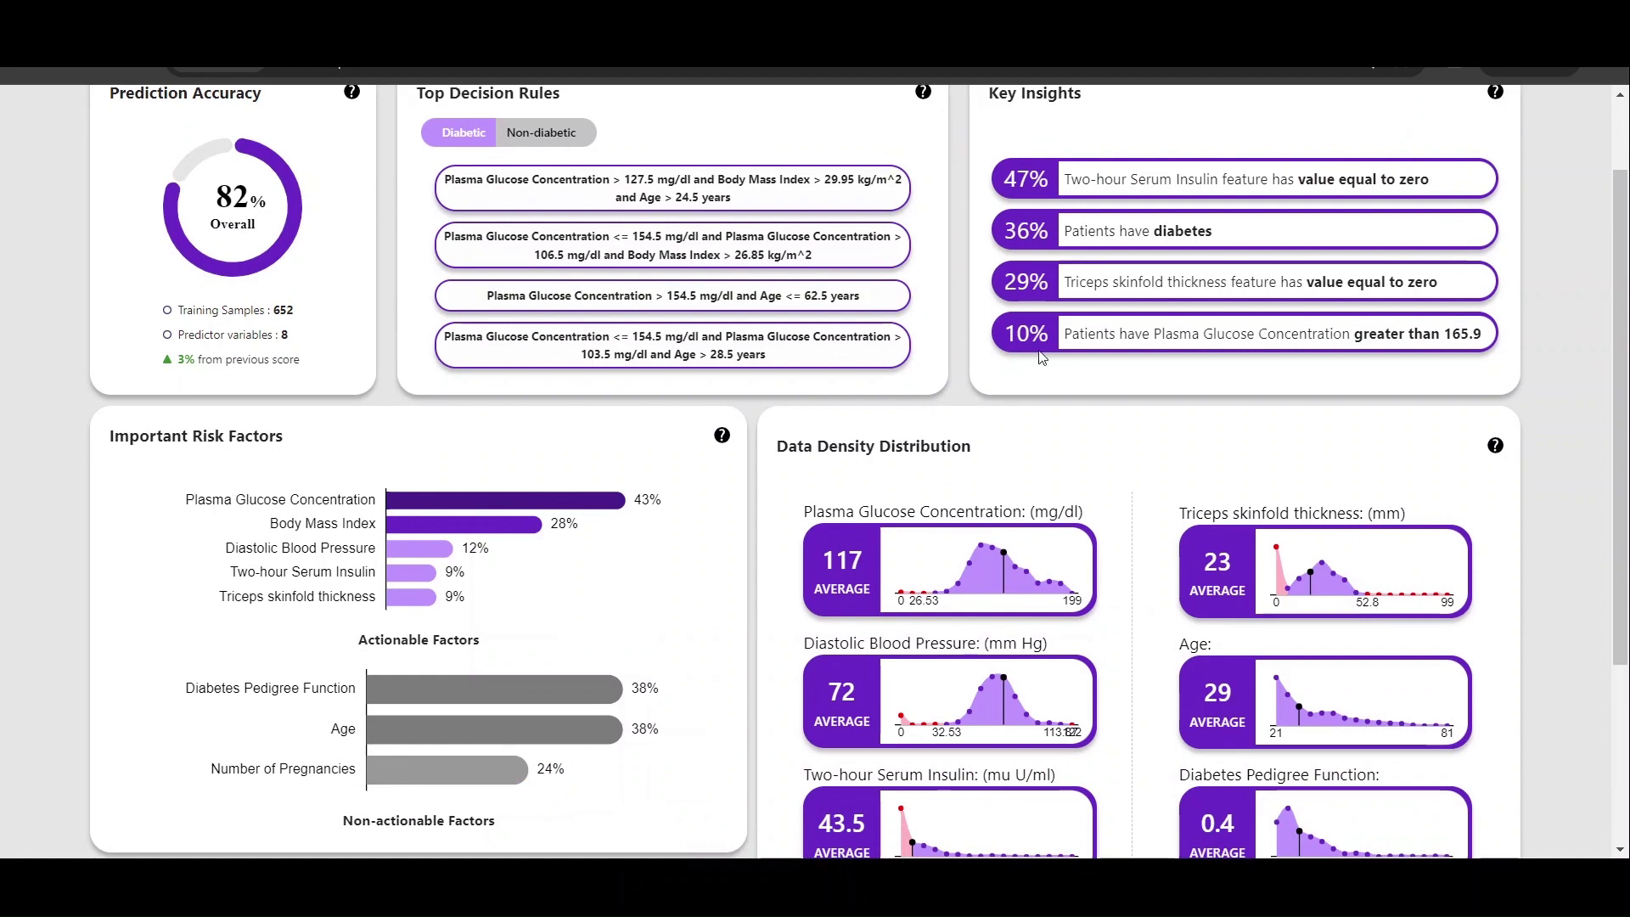
scroll(1043, 356, "down", 1)
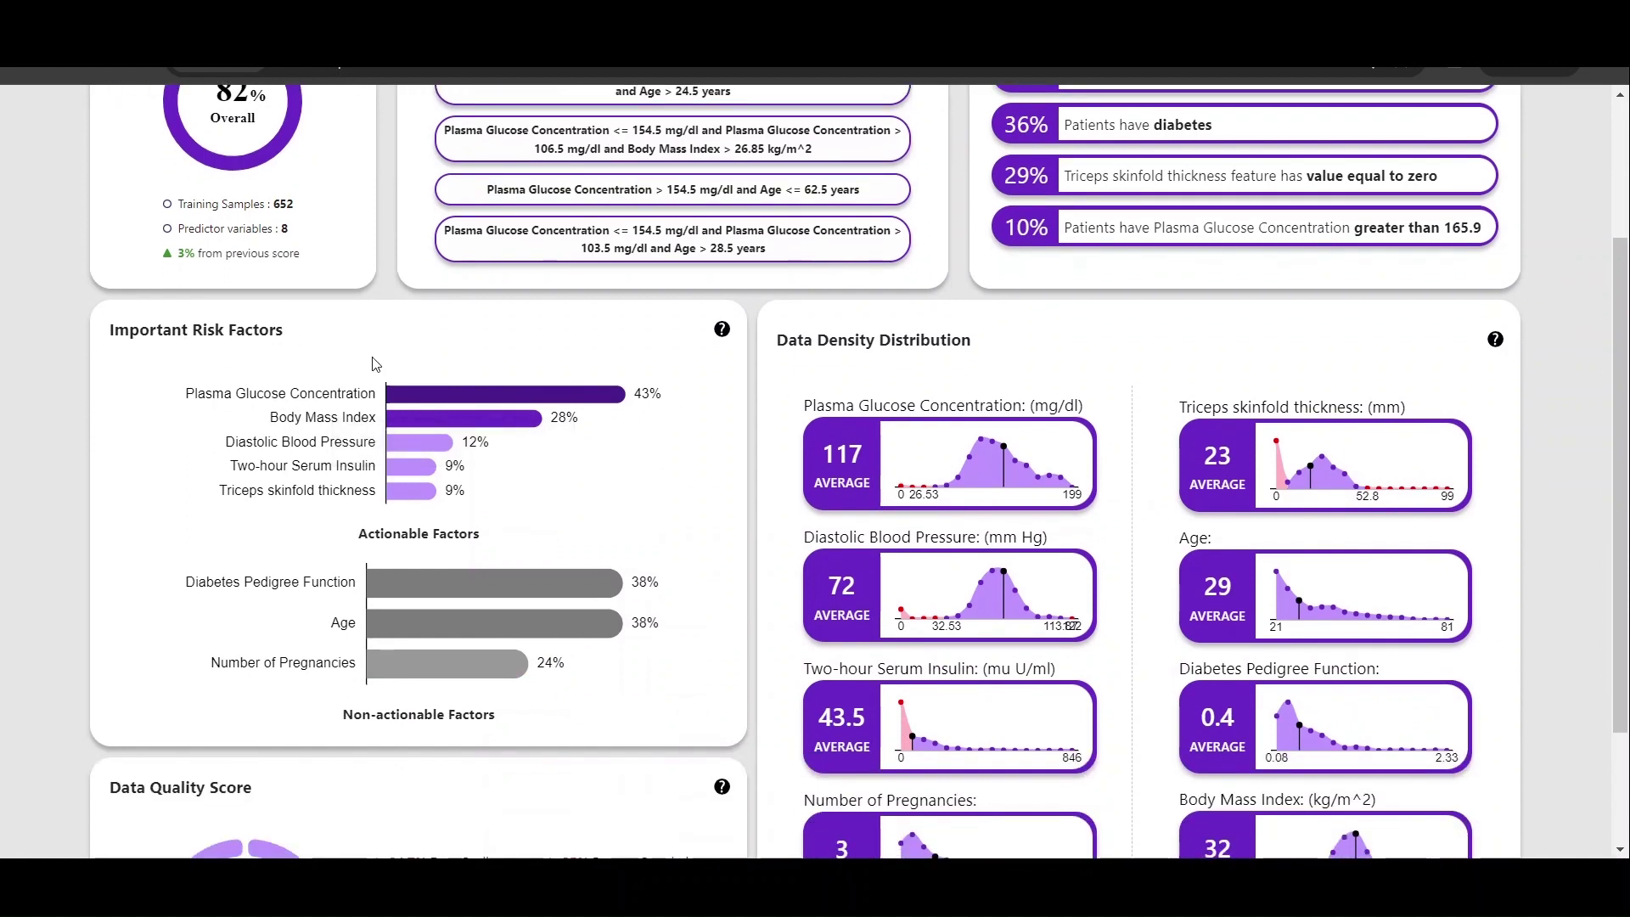
mouse_move(449, 419)
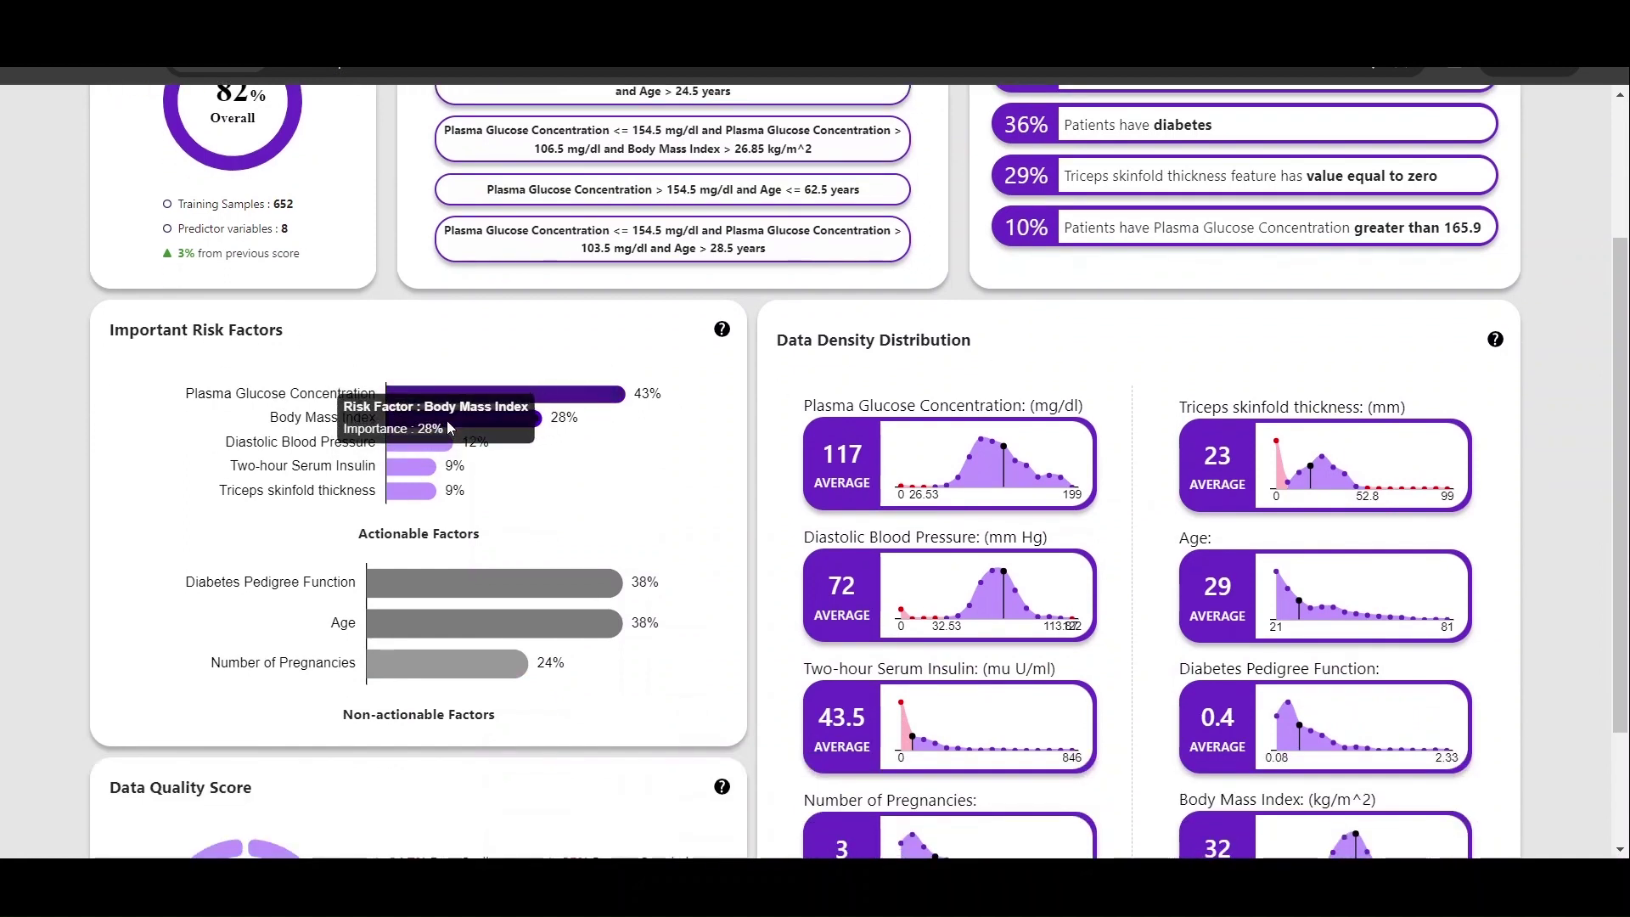
mouse_move(429, 462)
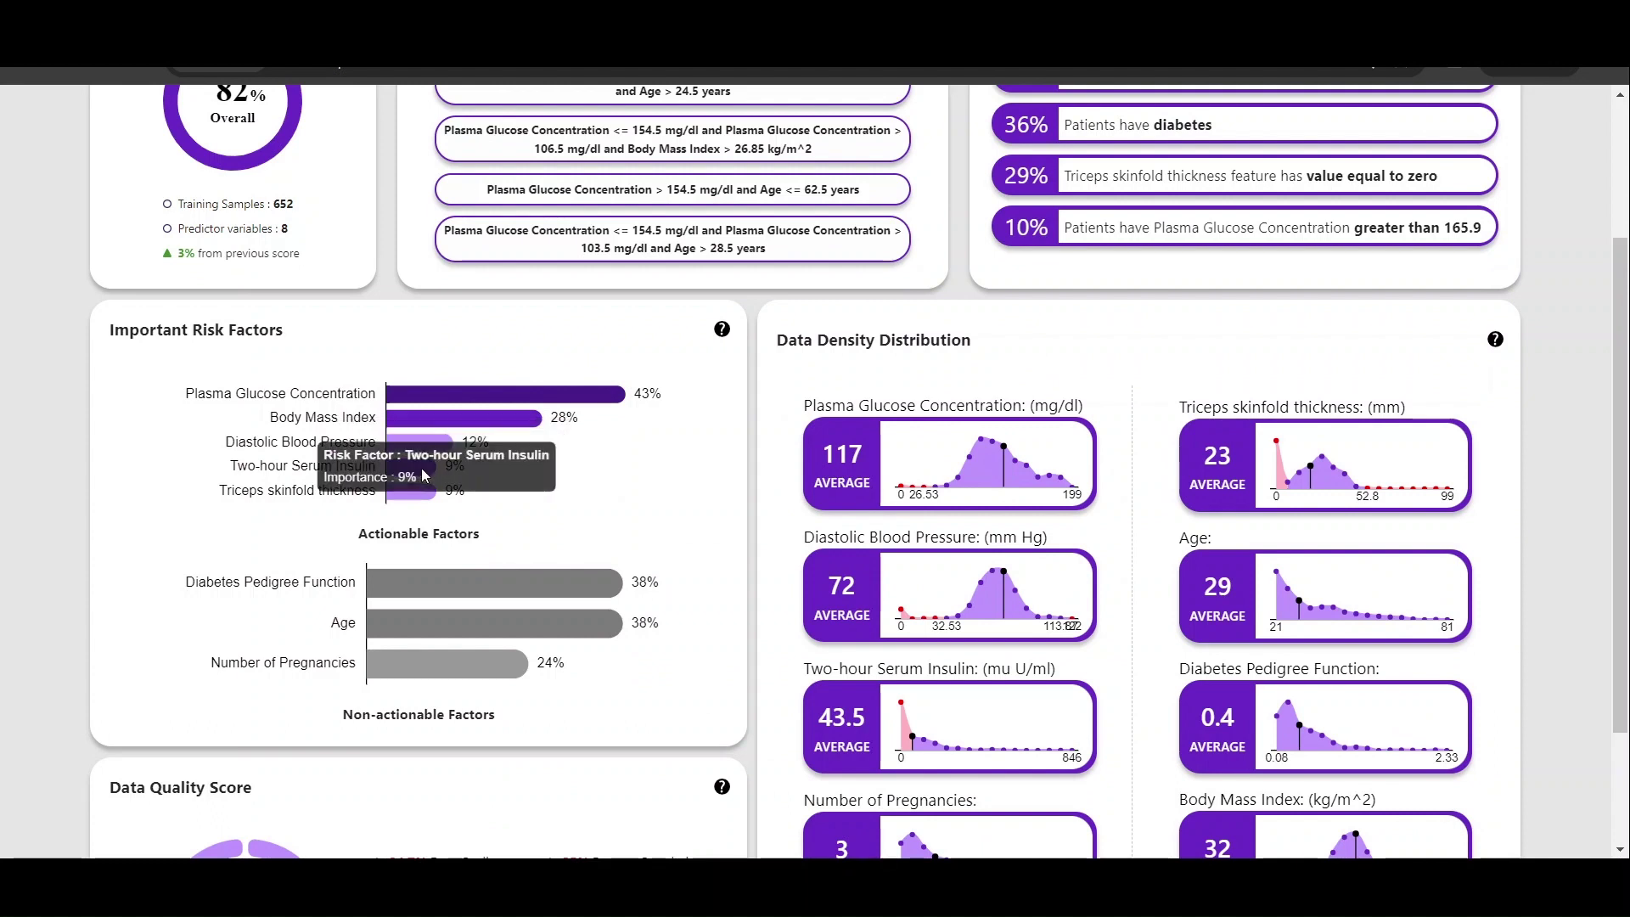
mouse_move(423, 498)
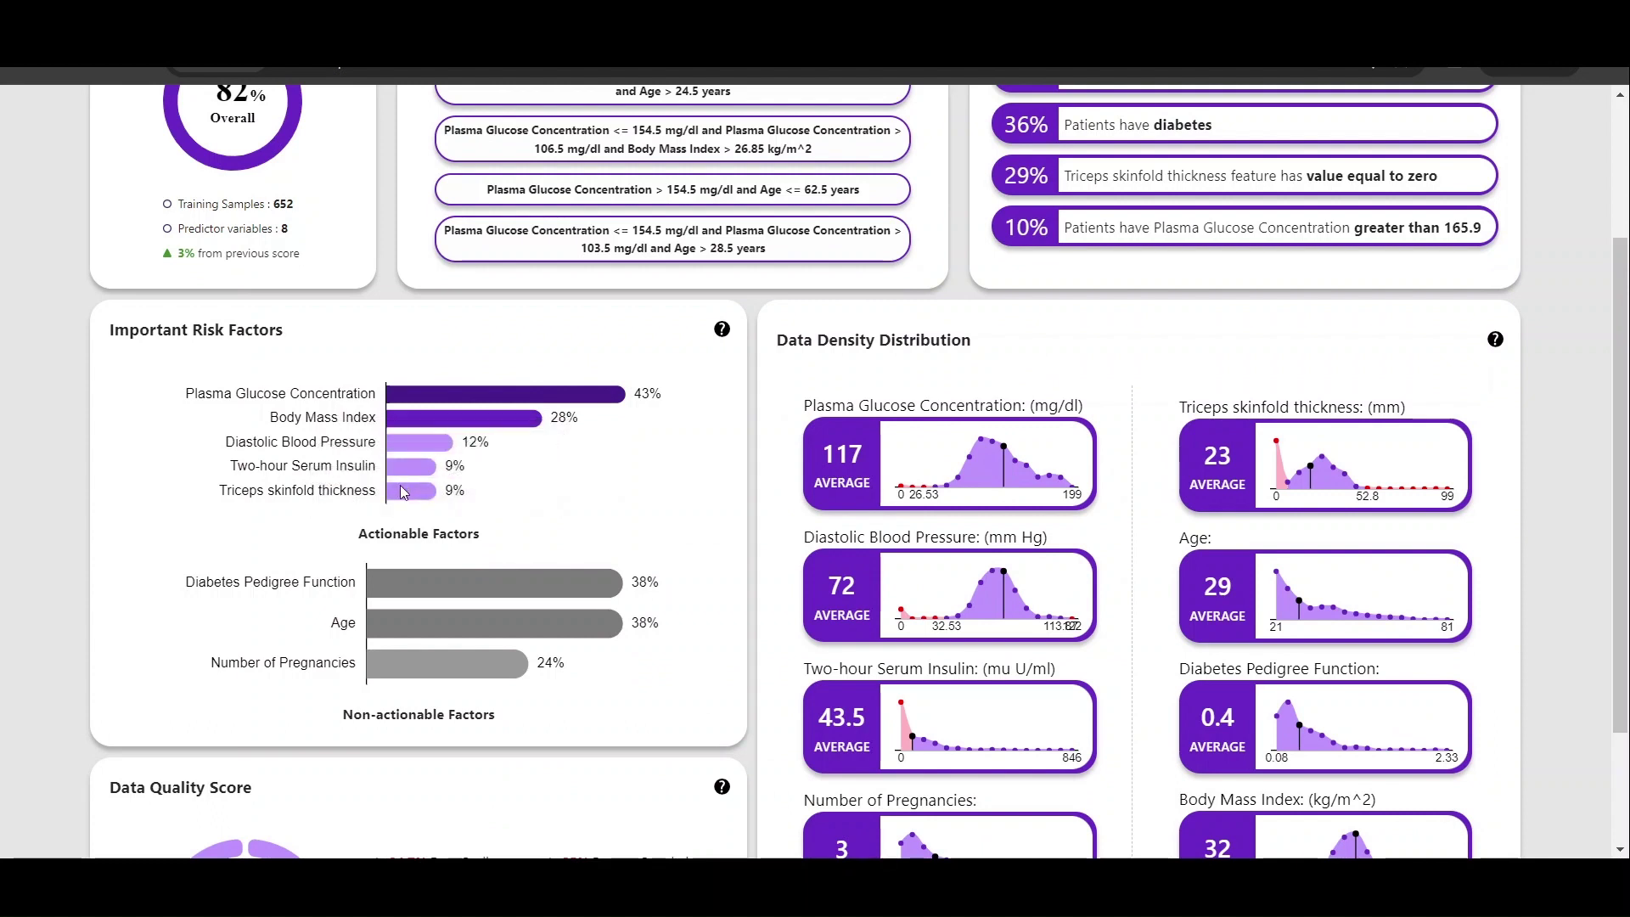
mouse_move(431, 592)
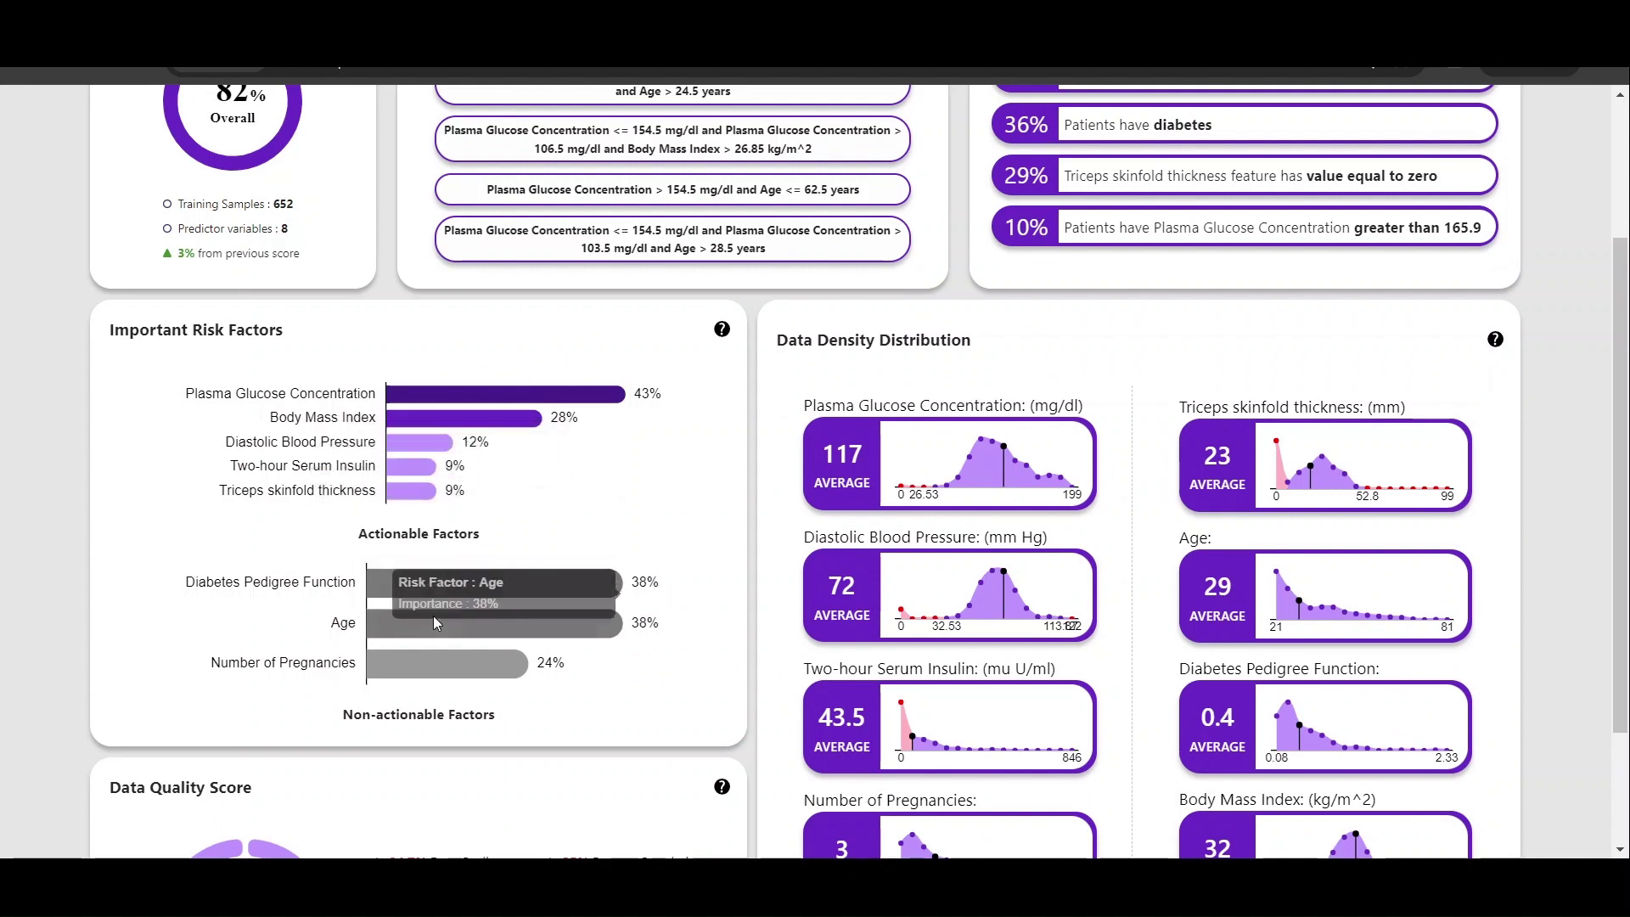
mouse_move(435, 668)
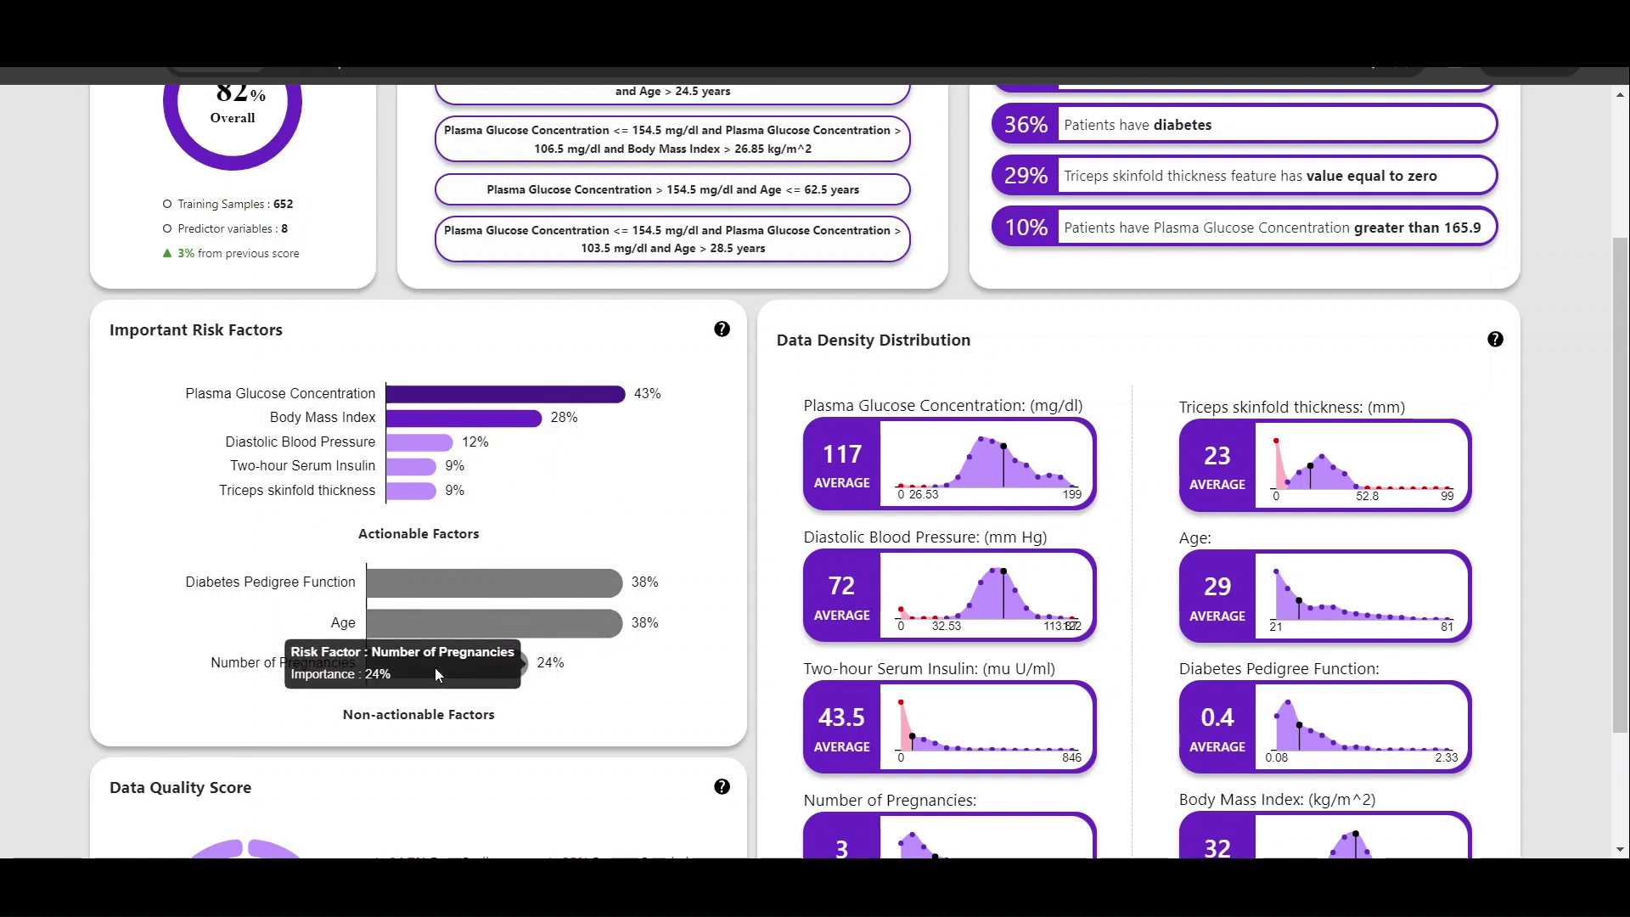
mouse_move(461, 523)
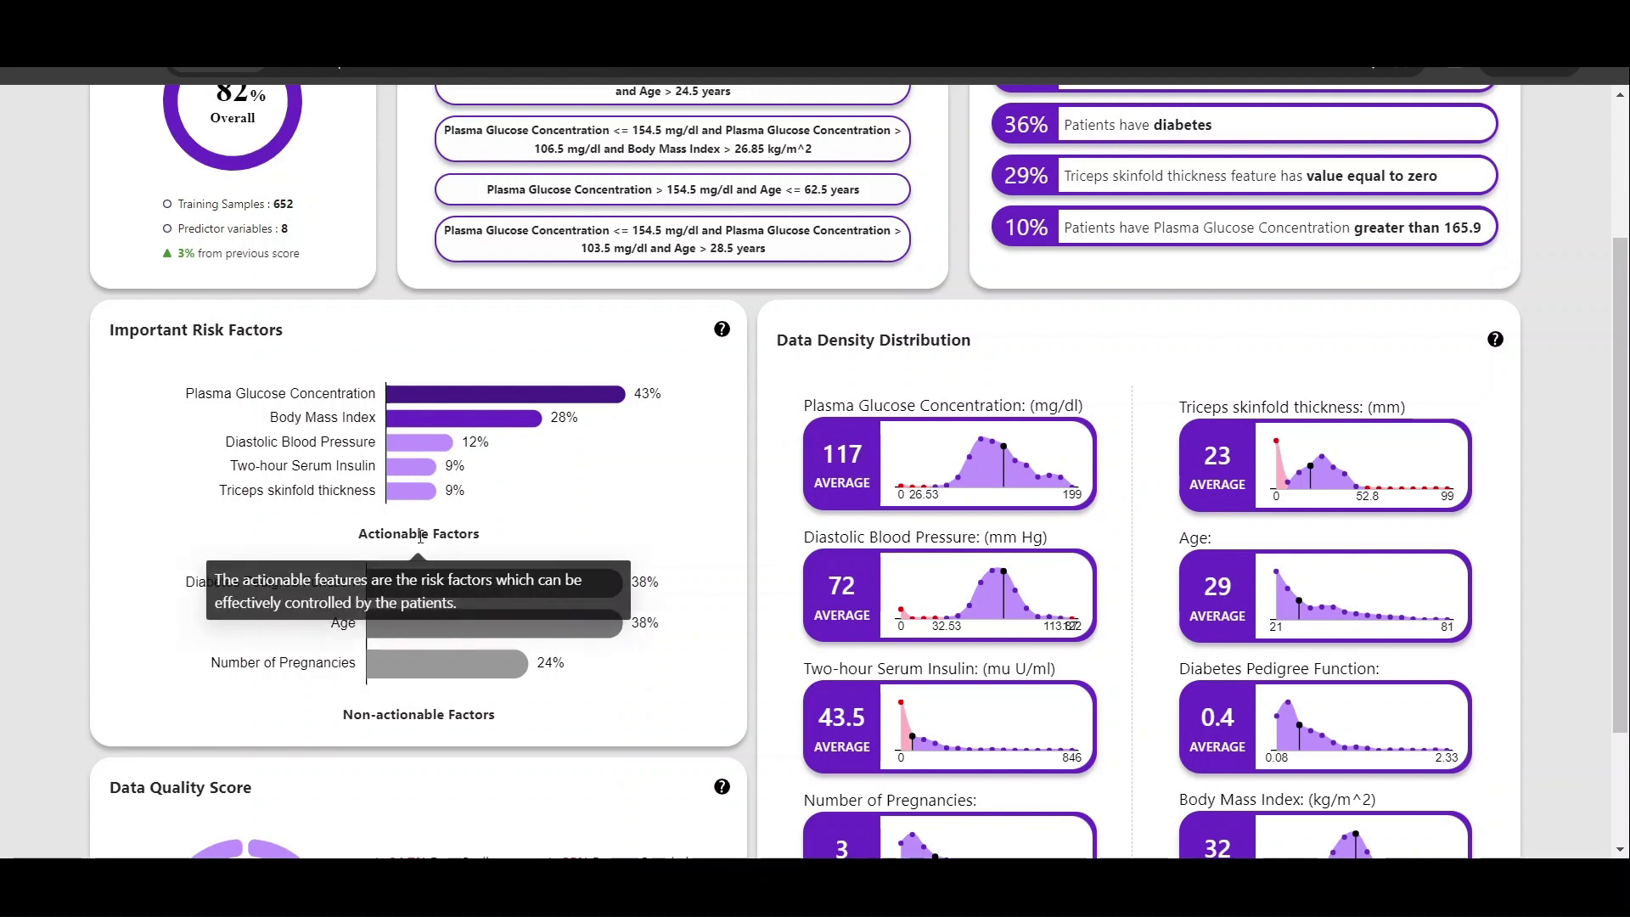
mouse_move(403, 717)
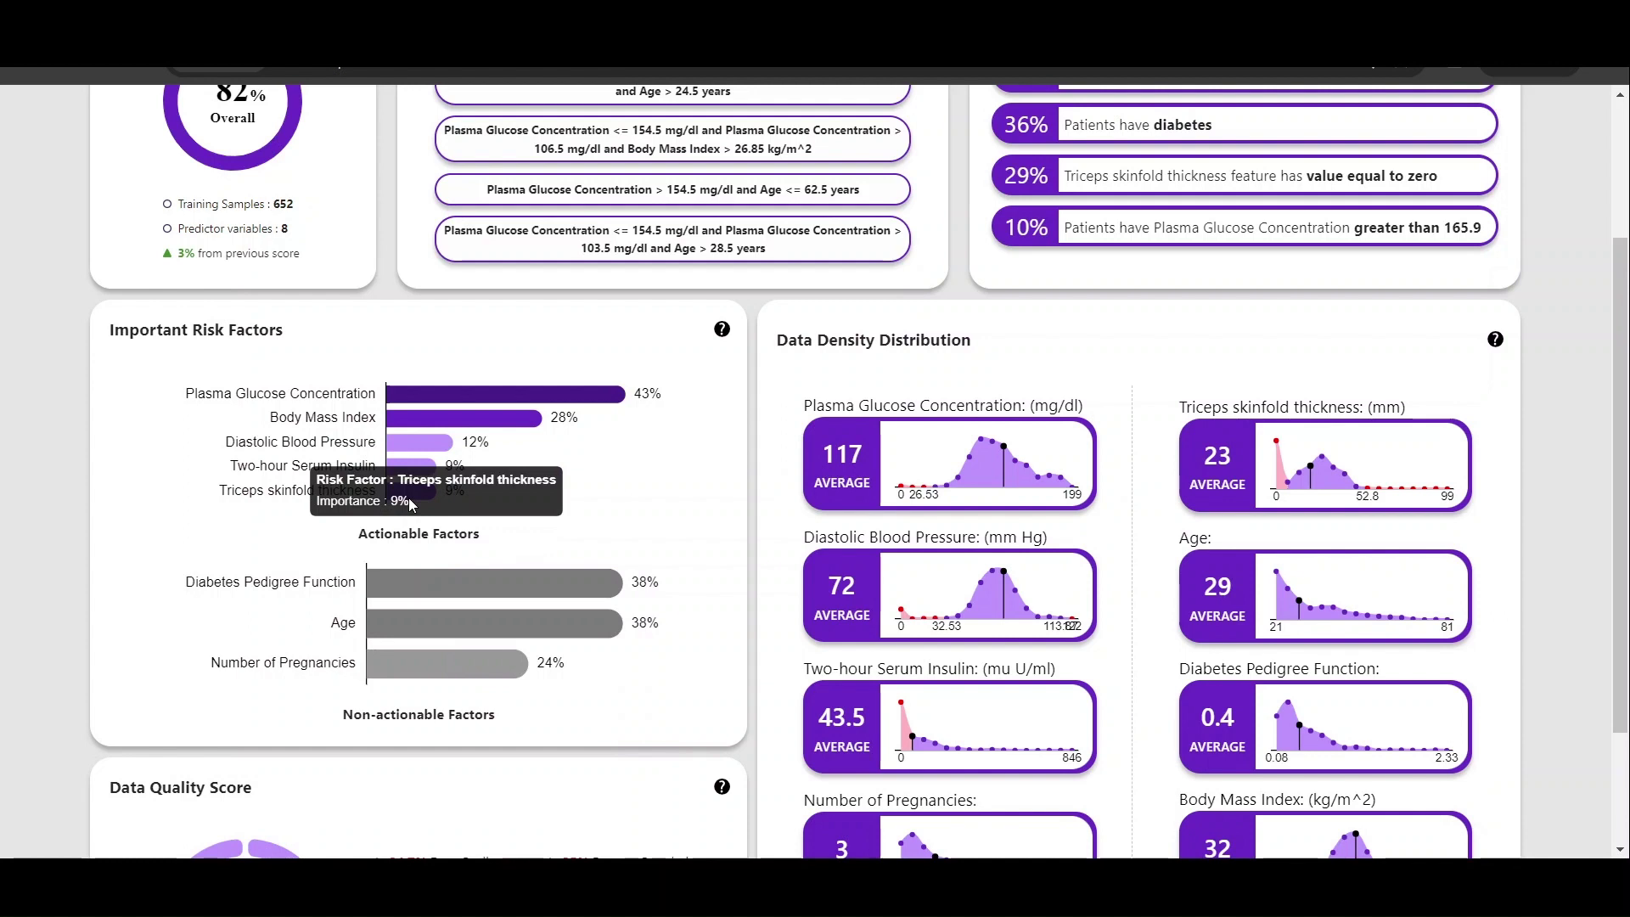
mouse_move(452, 717)
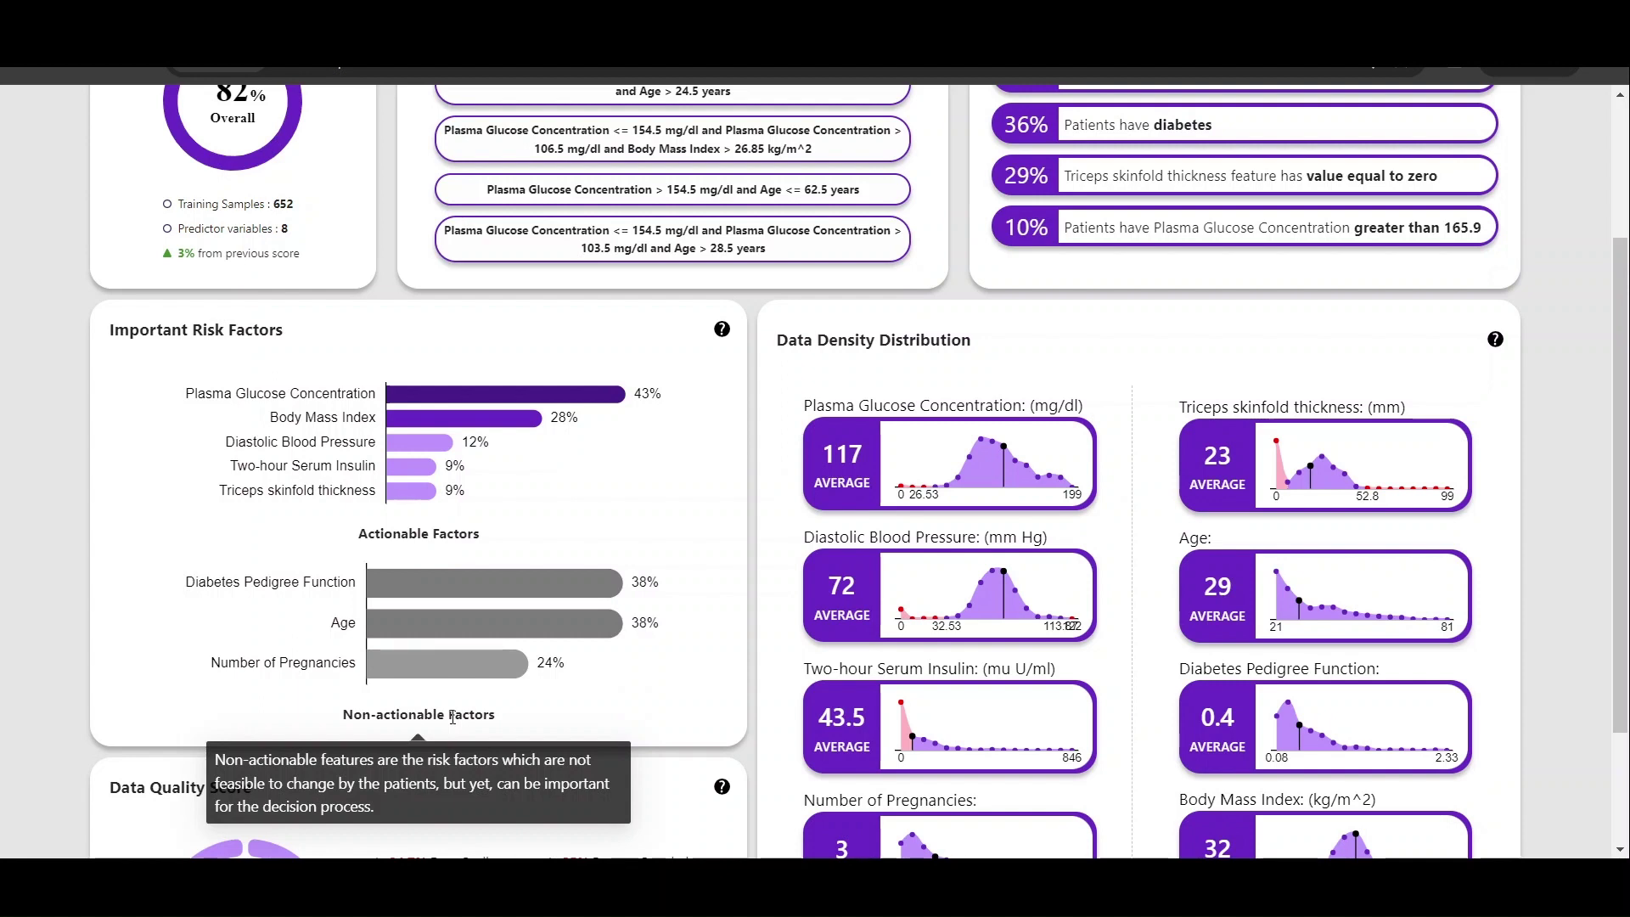
scroll(513, 650, "down", 1)
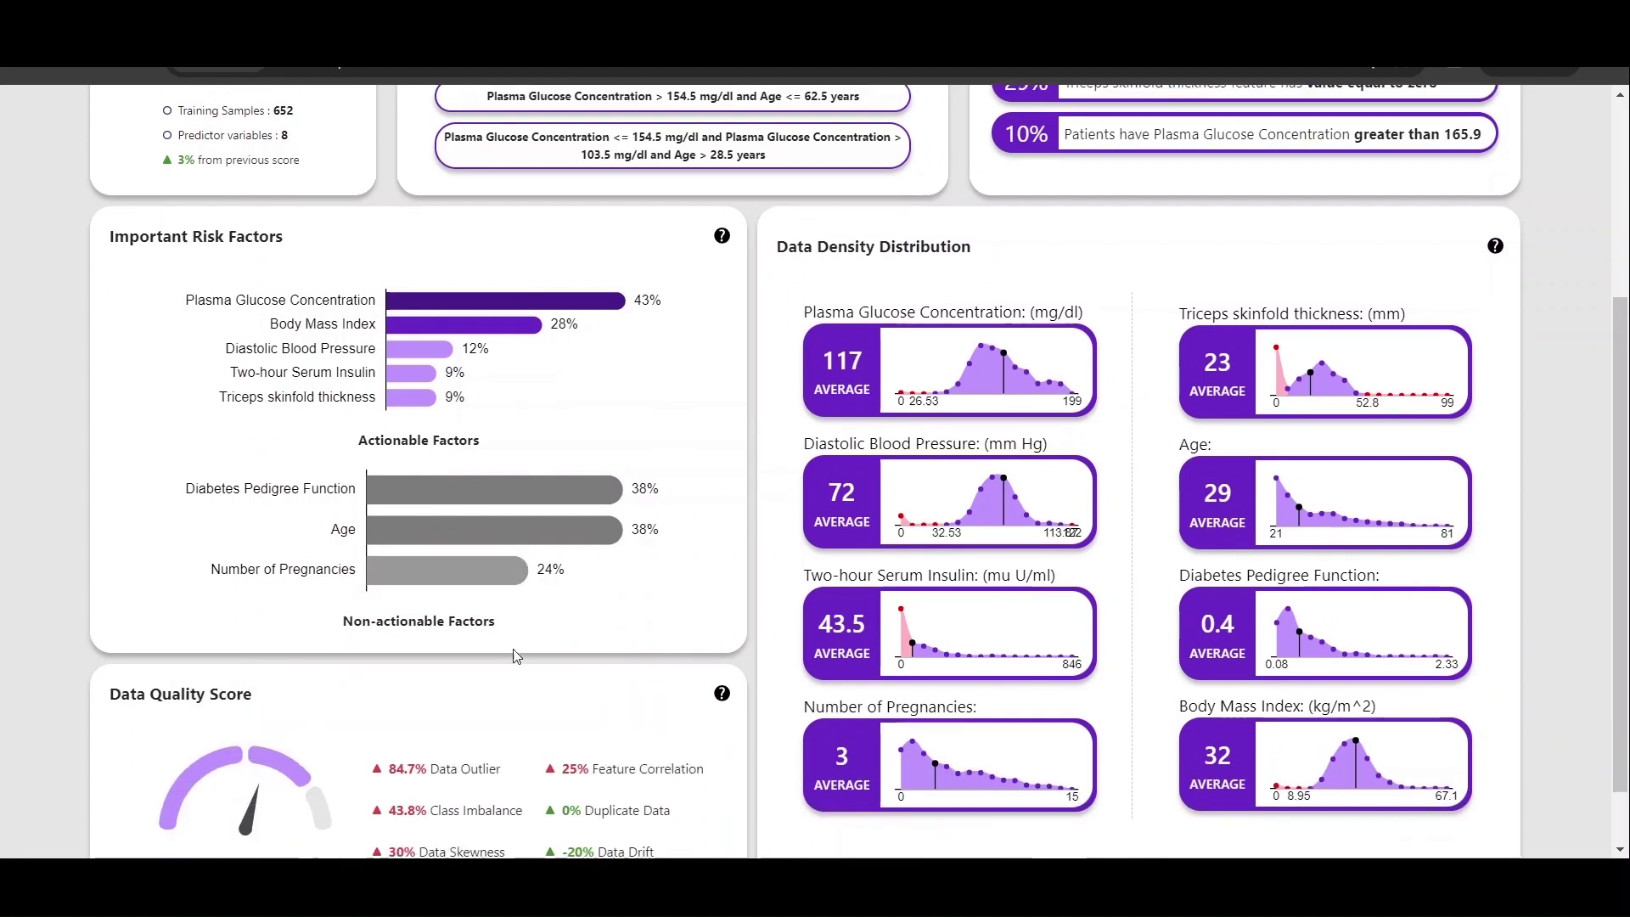
scroll(512, 650, "down", 1)
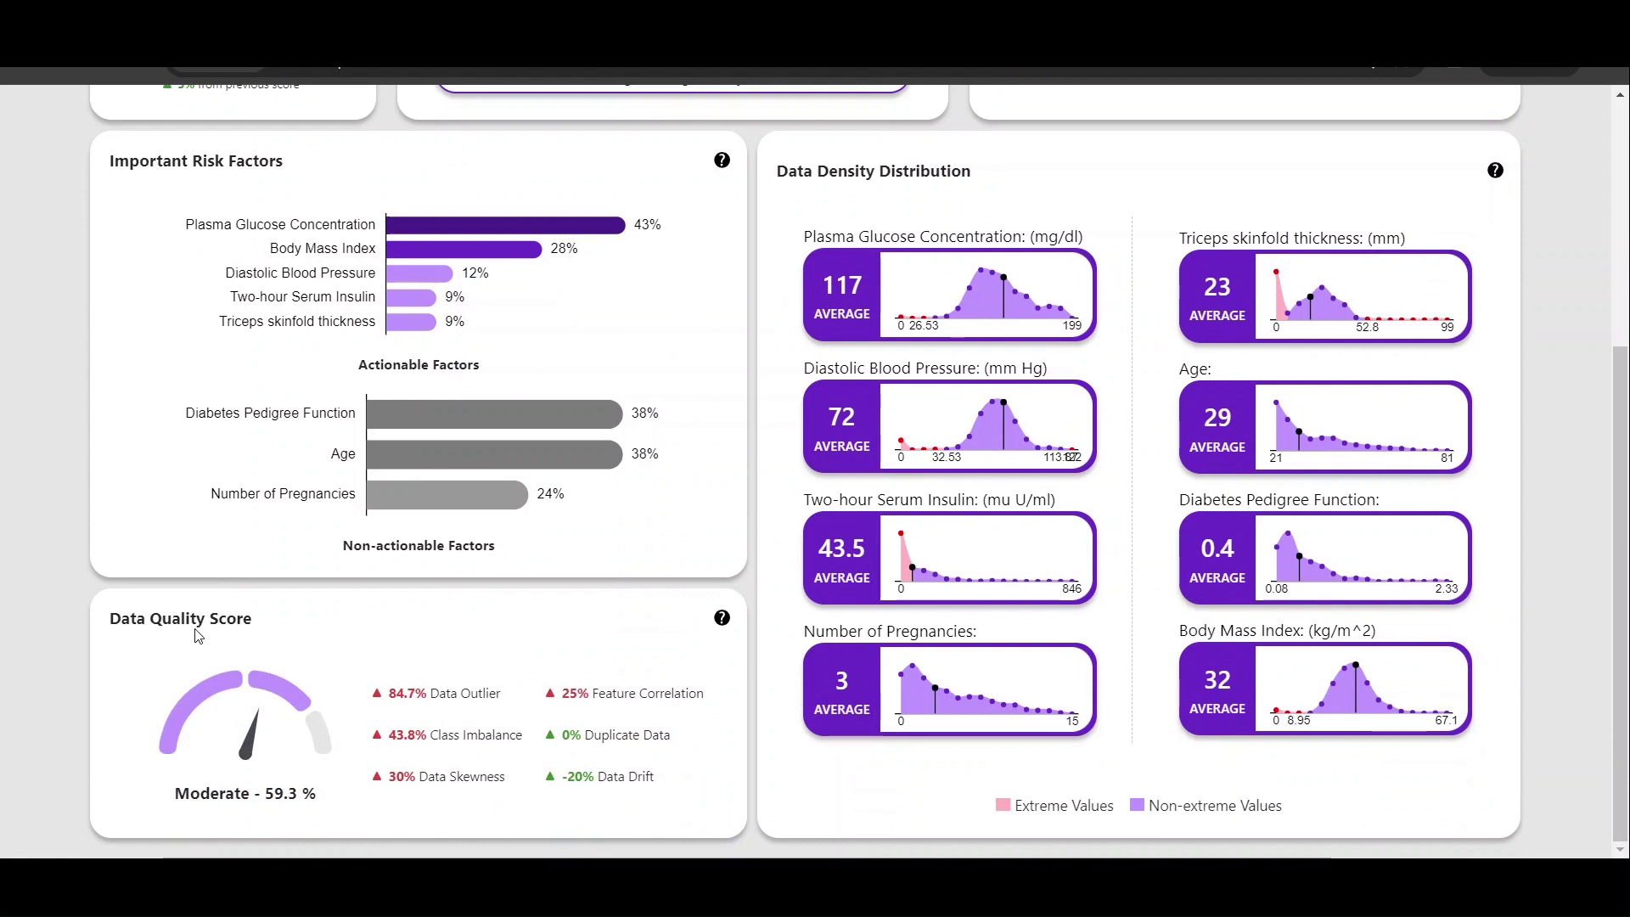
mouse_move(488, 694)
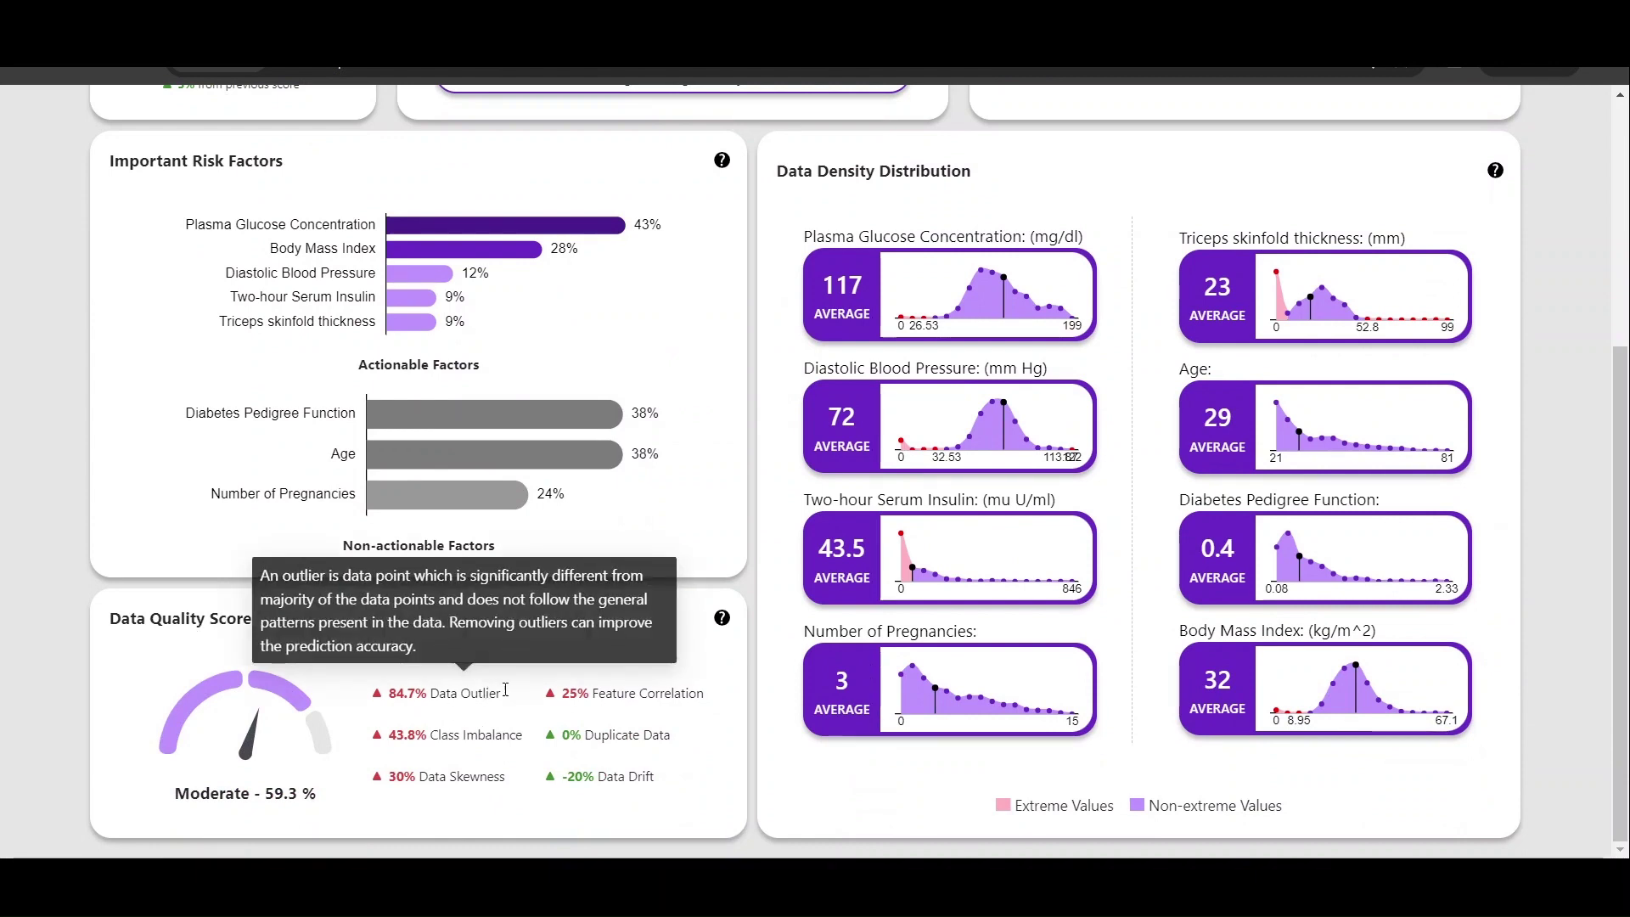
mouse_move(626, 692)
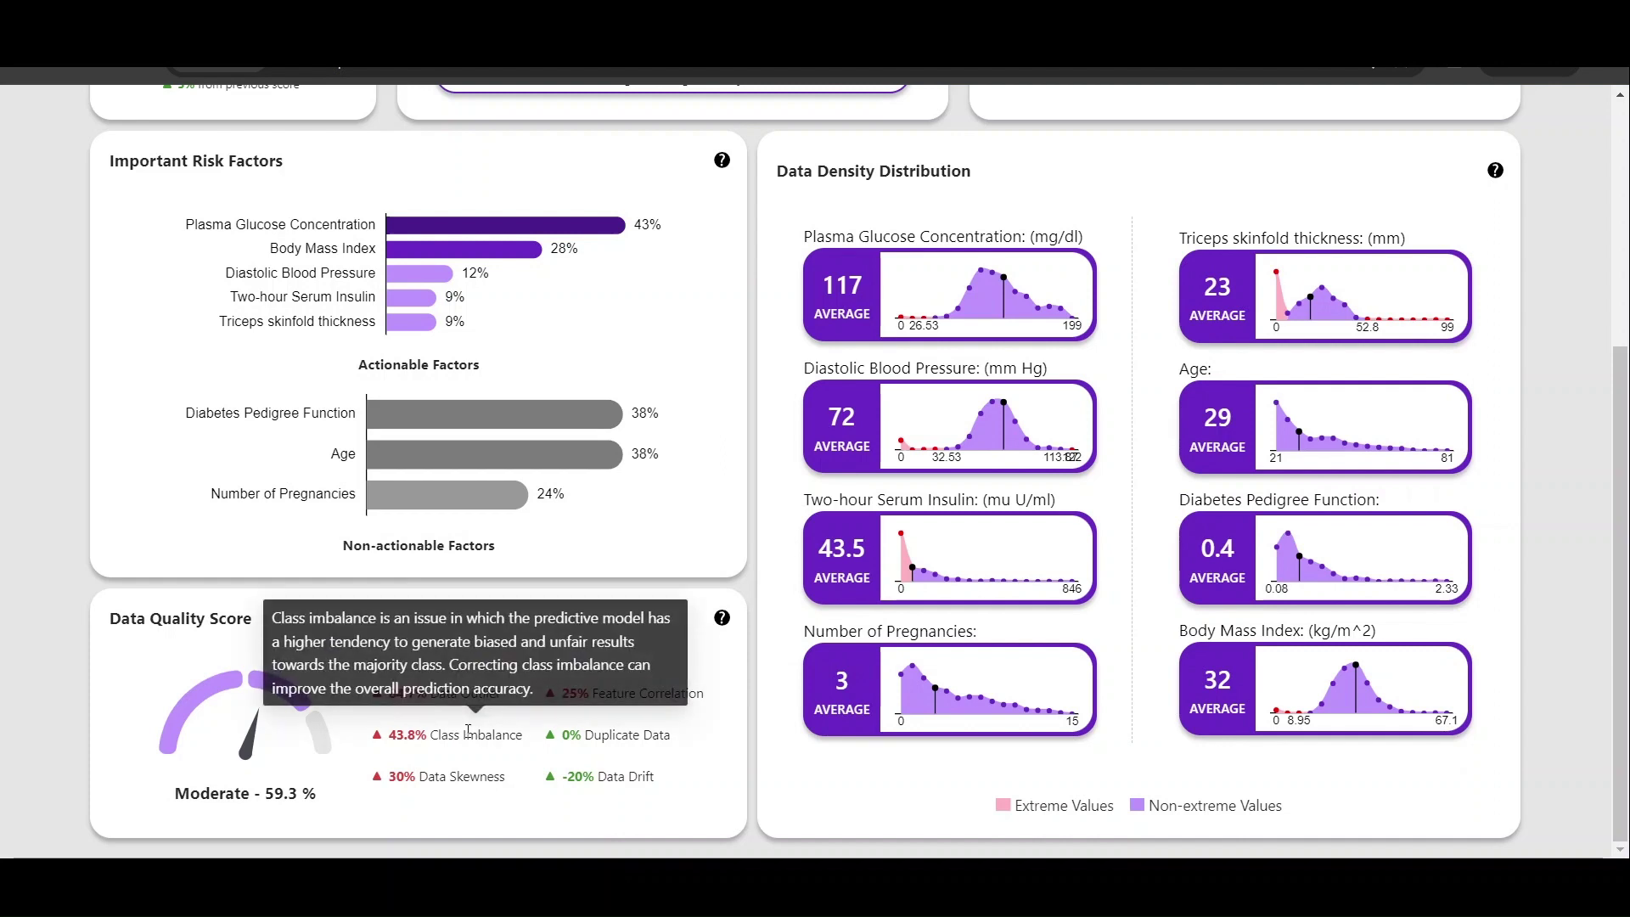
mouse_move(477, 779)
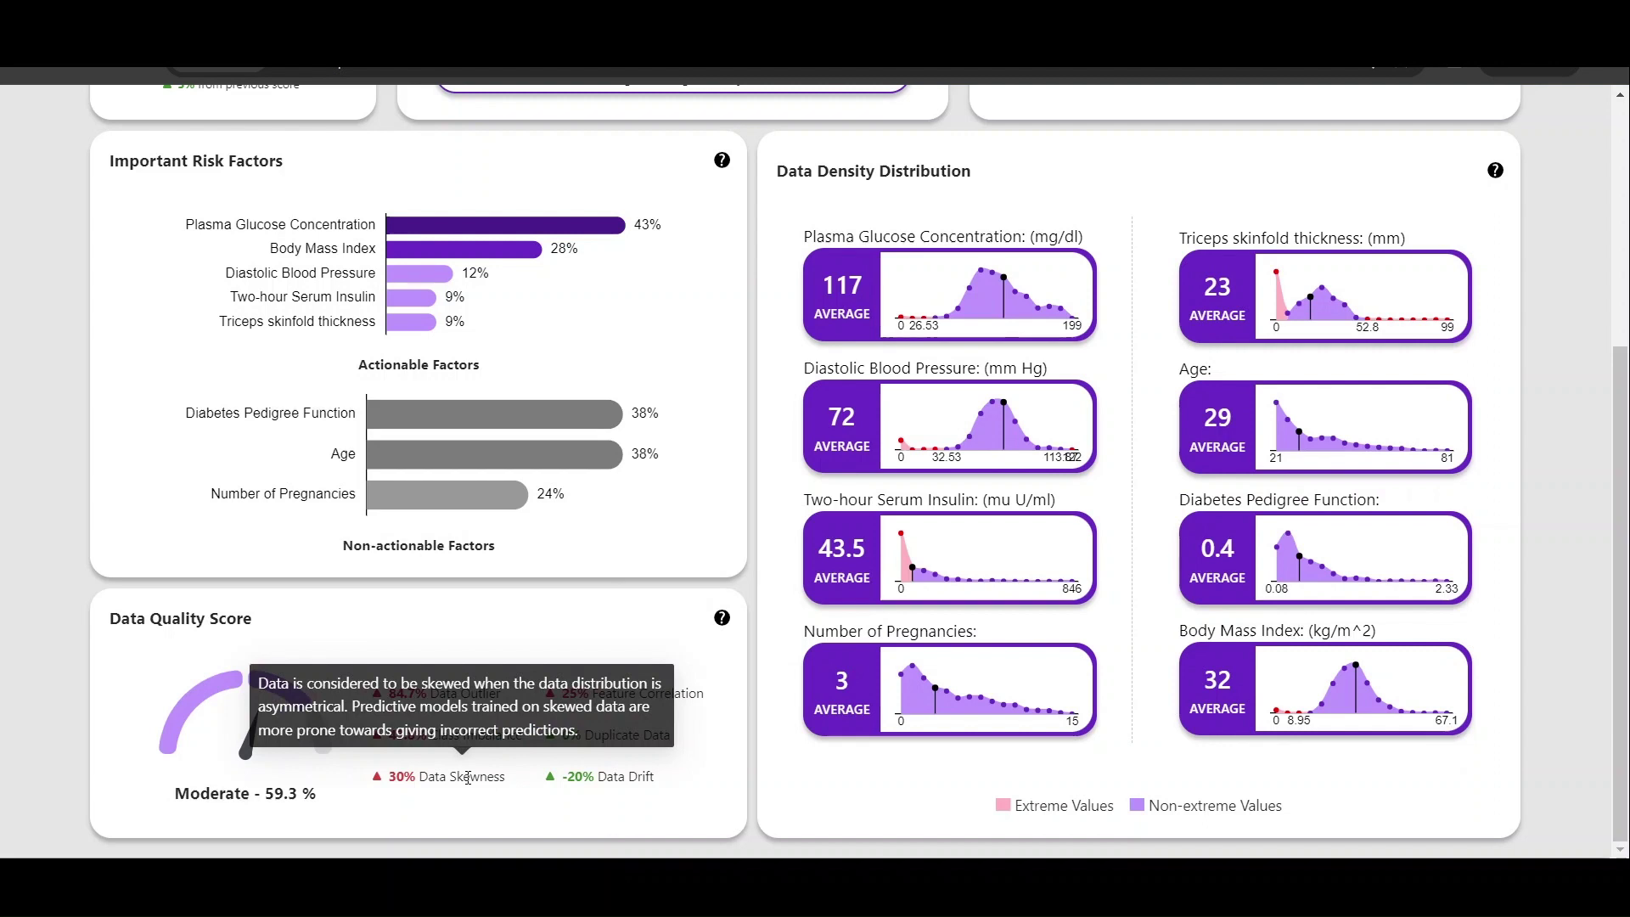
mouse_move(198, 737)
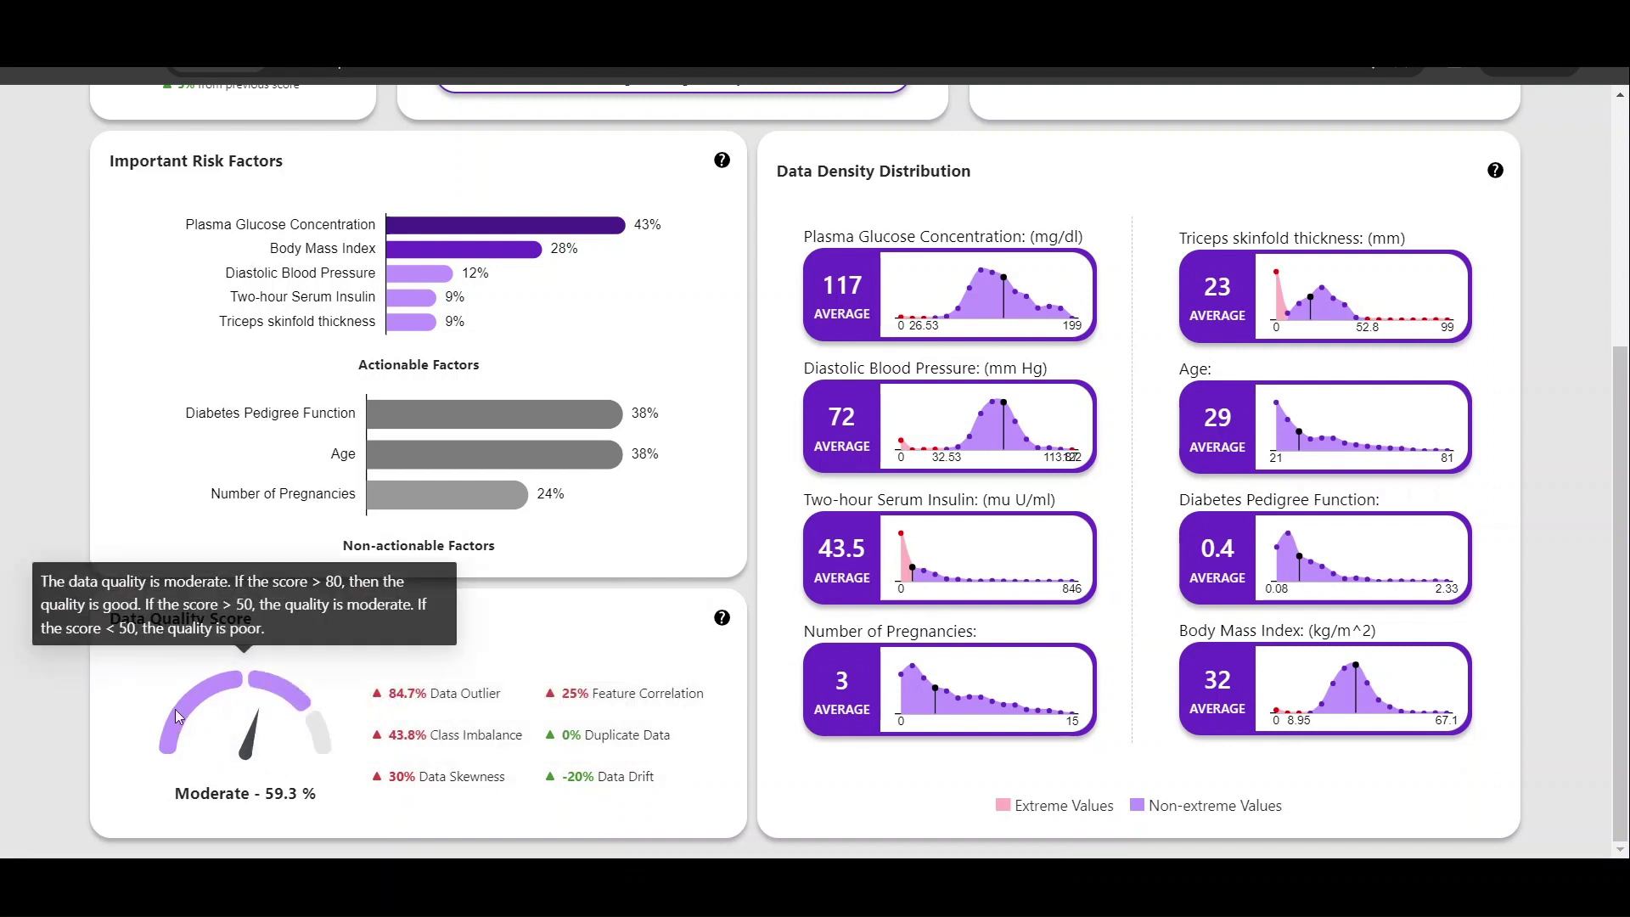
mouse_move(279, 794)
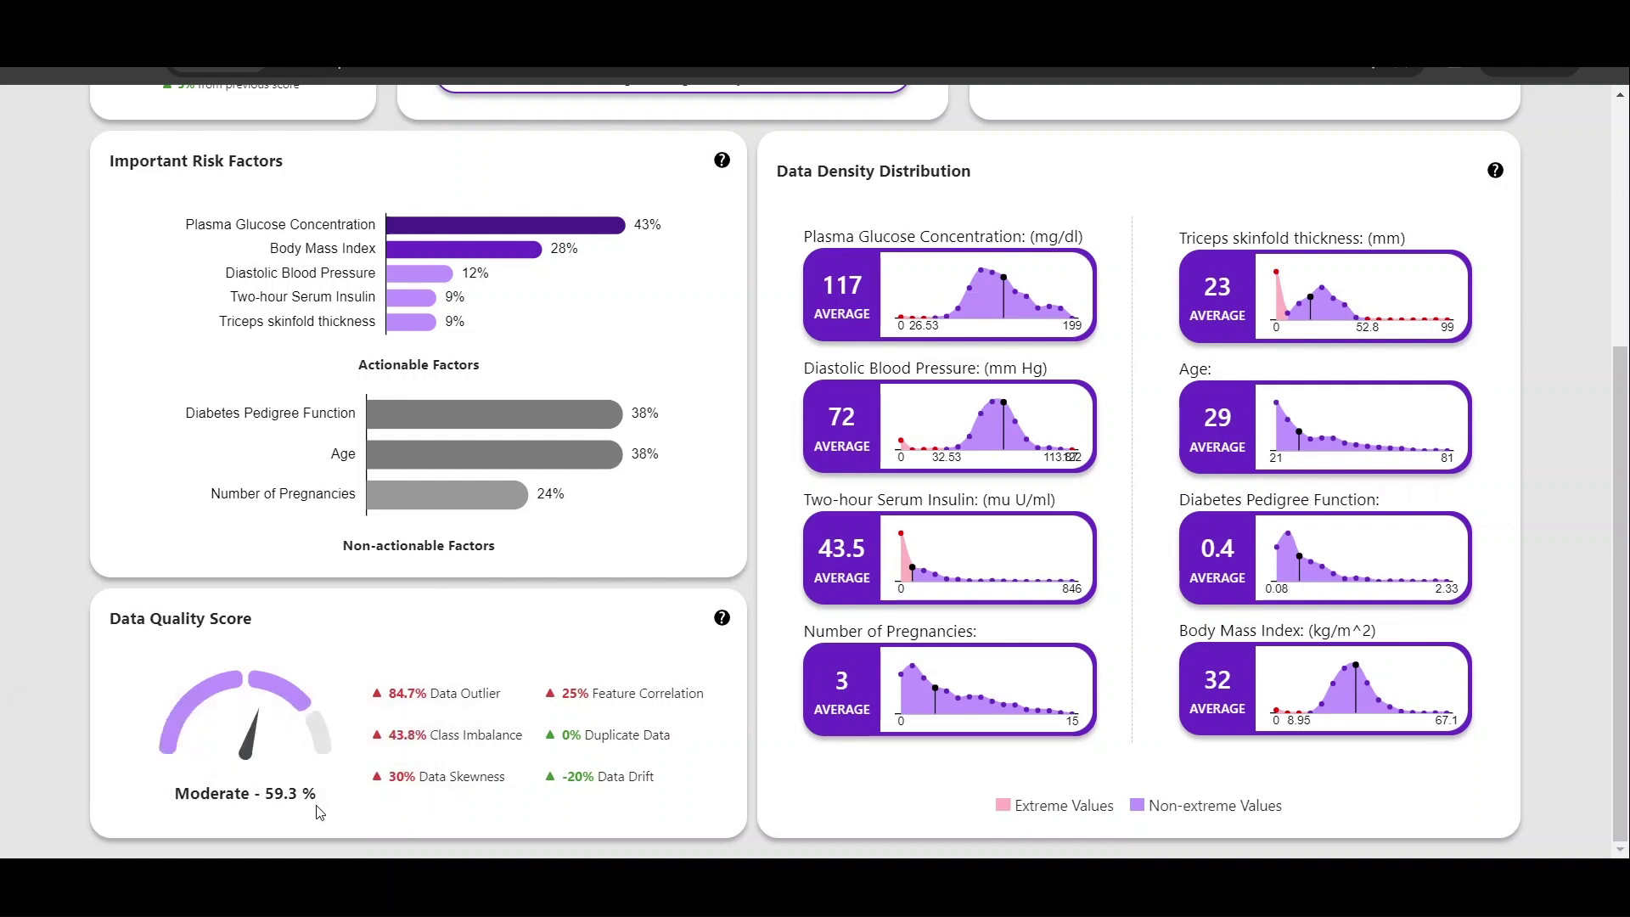
mouse_move(219, 796)
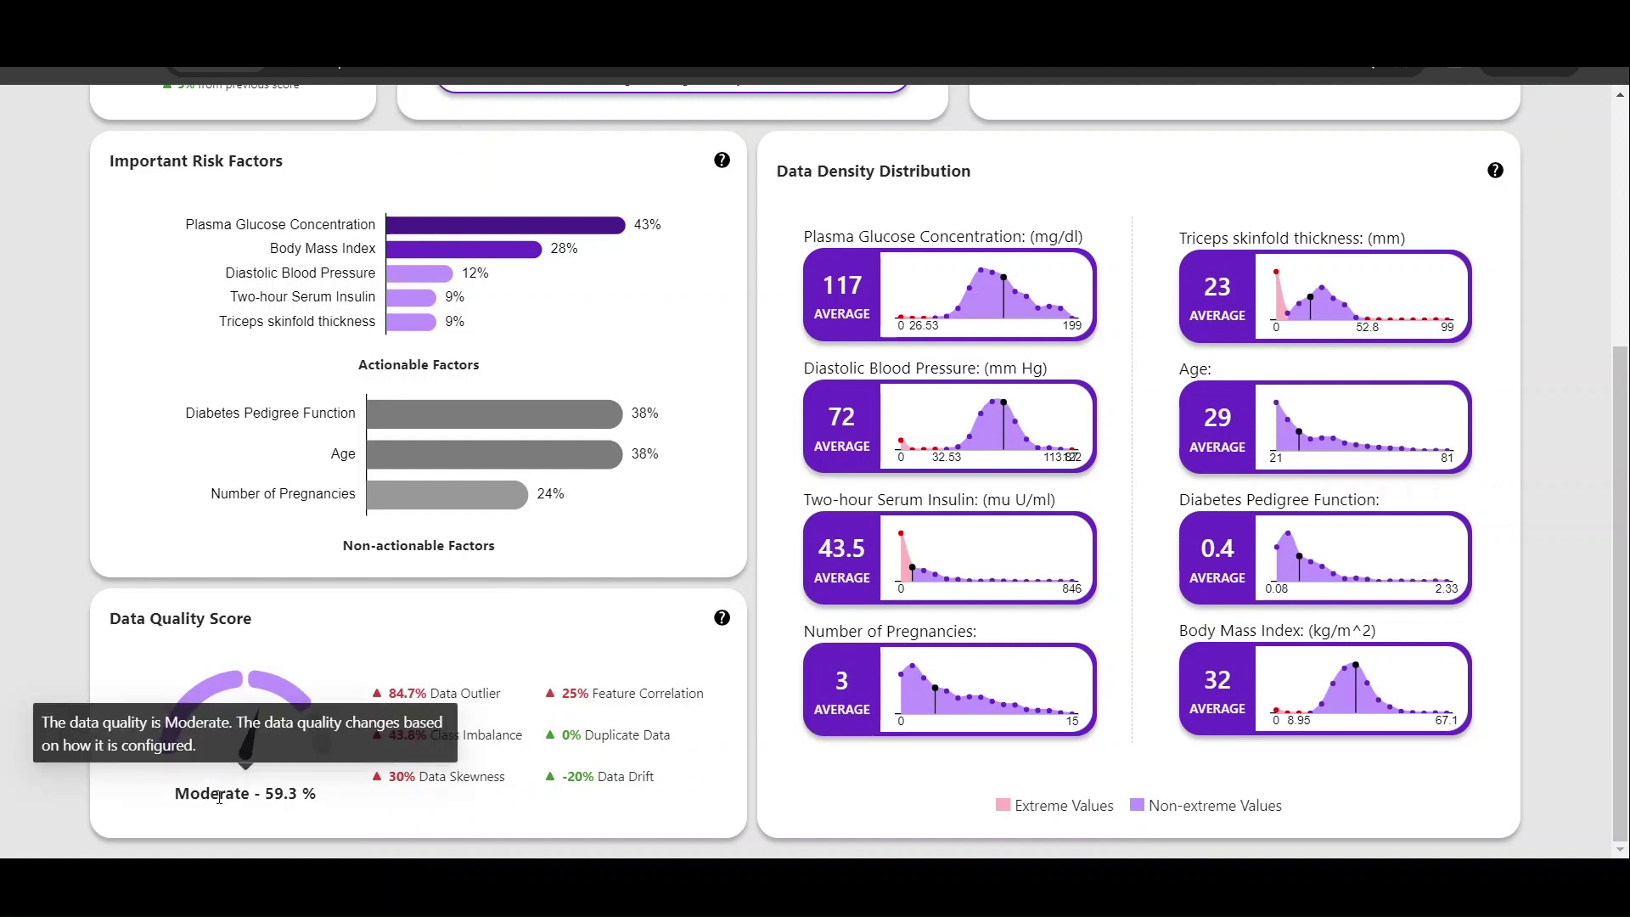
scroll(632, 592, "up", 1)
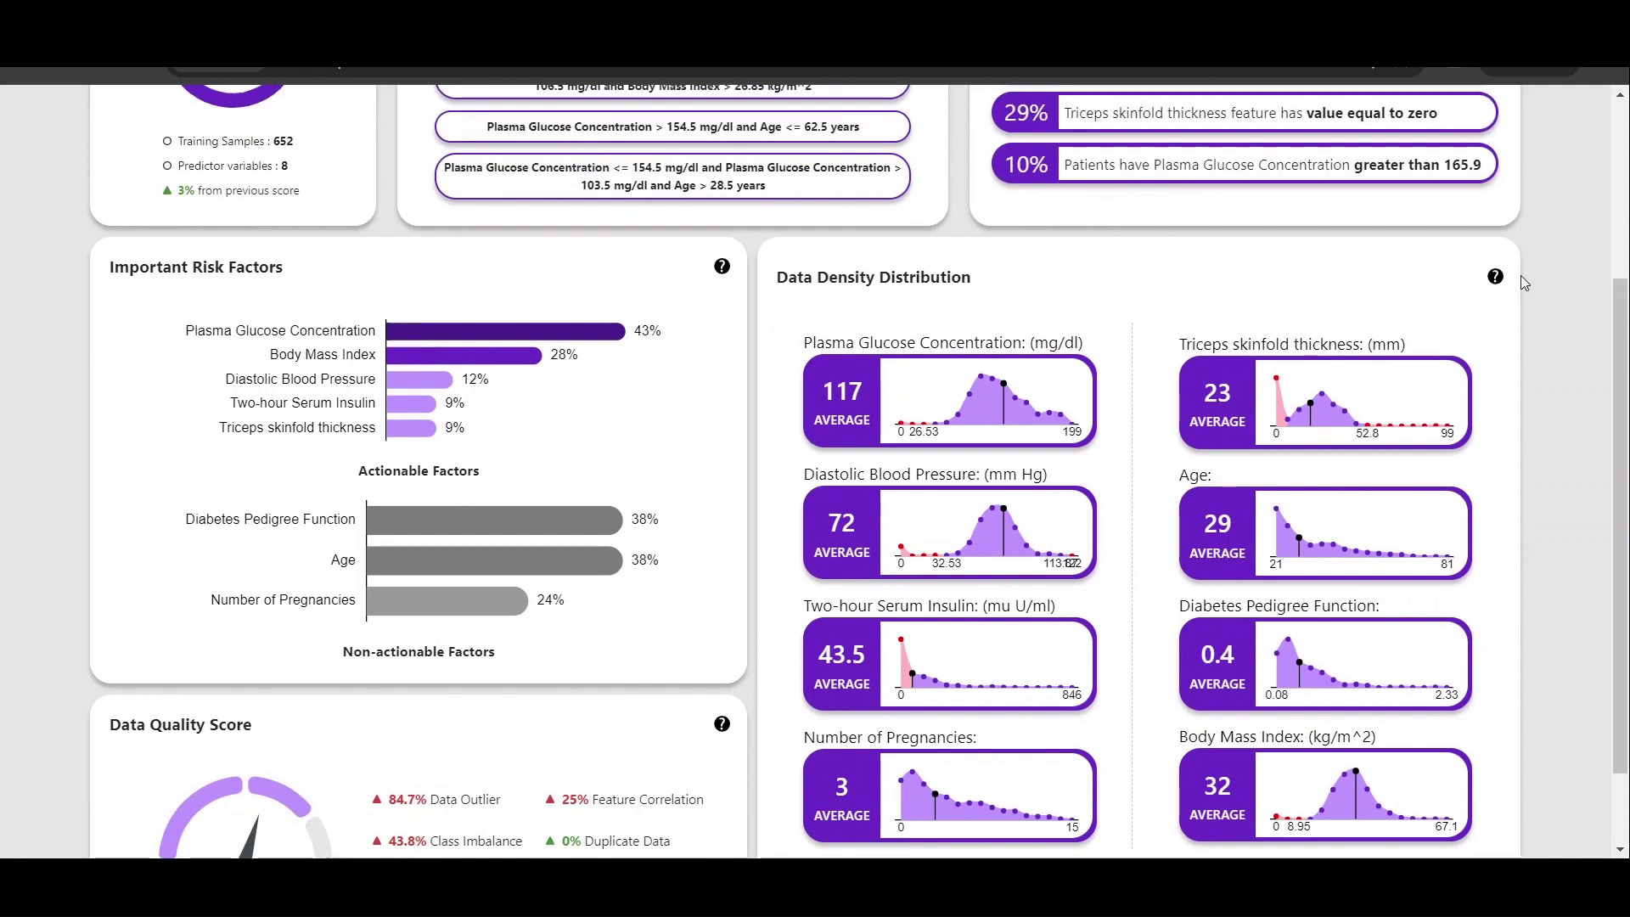
mouse_move(1500, 287)
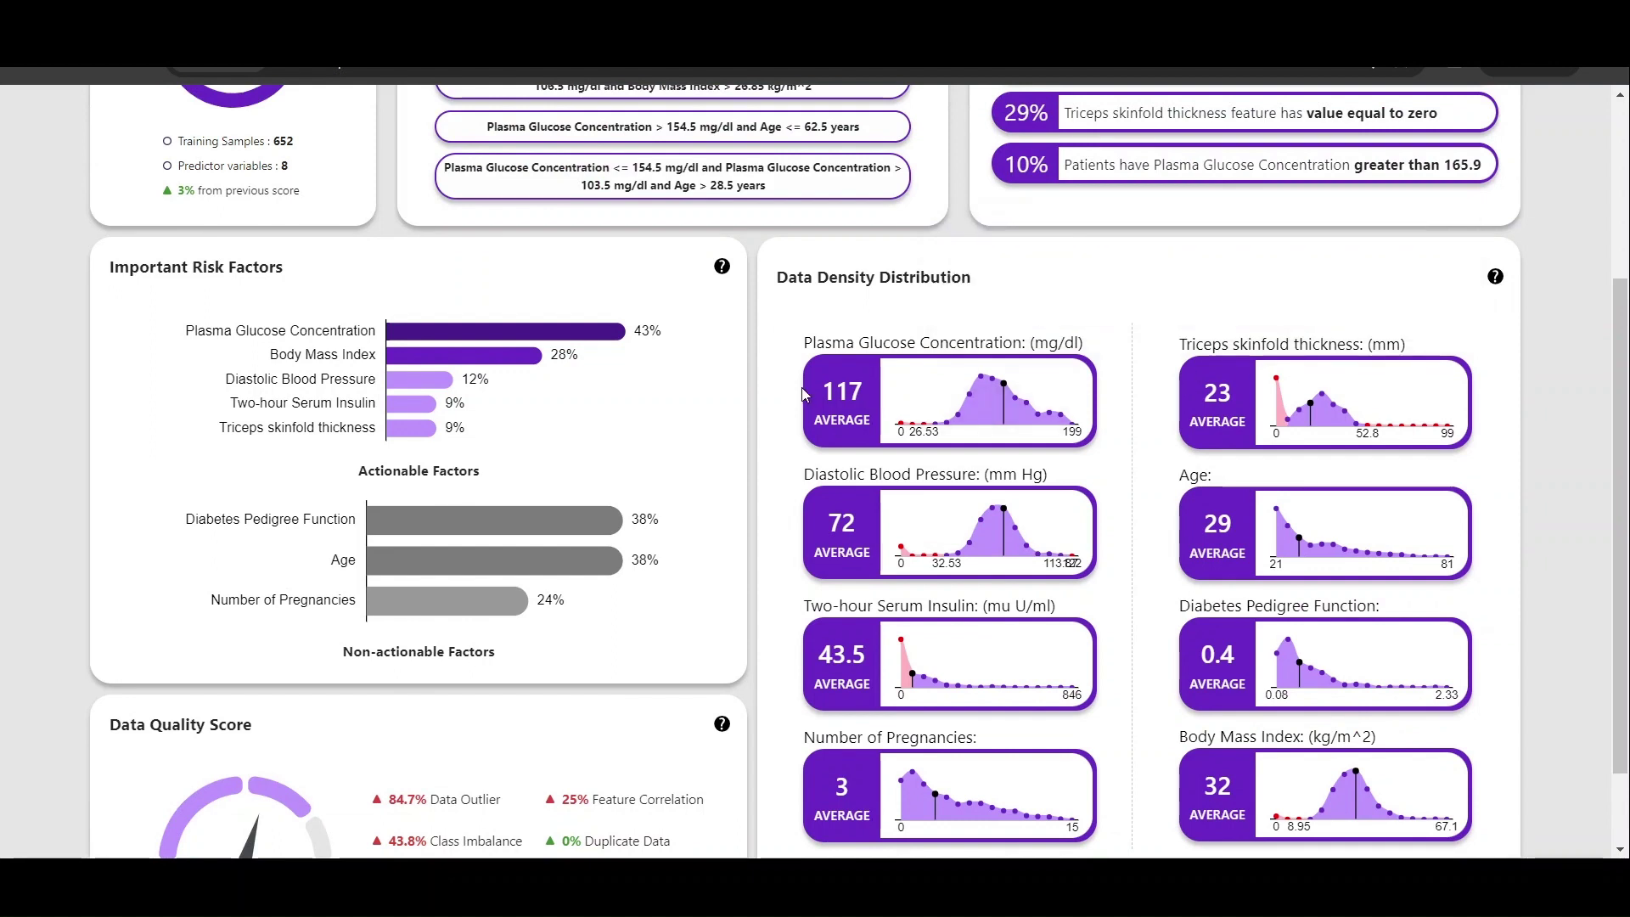
scroll(801, 387, "down", 1)
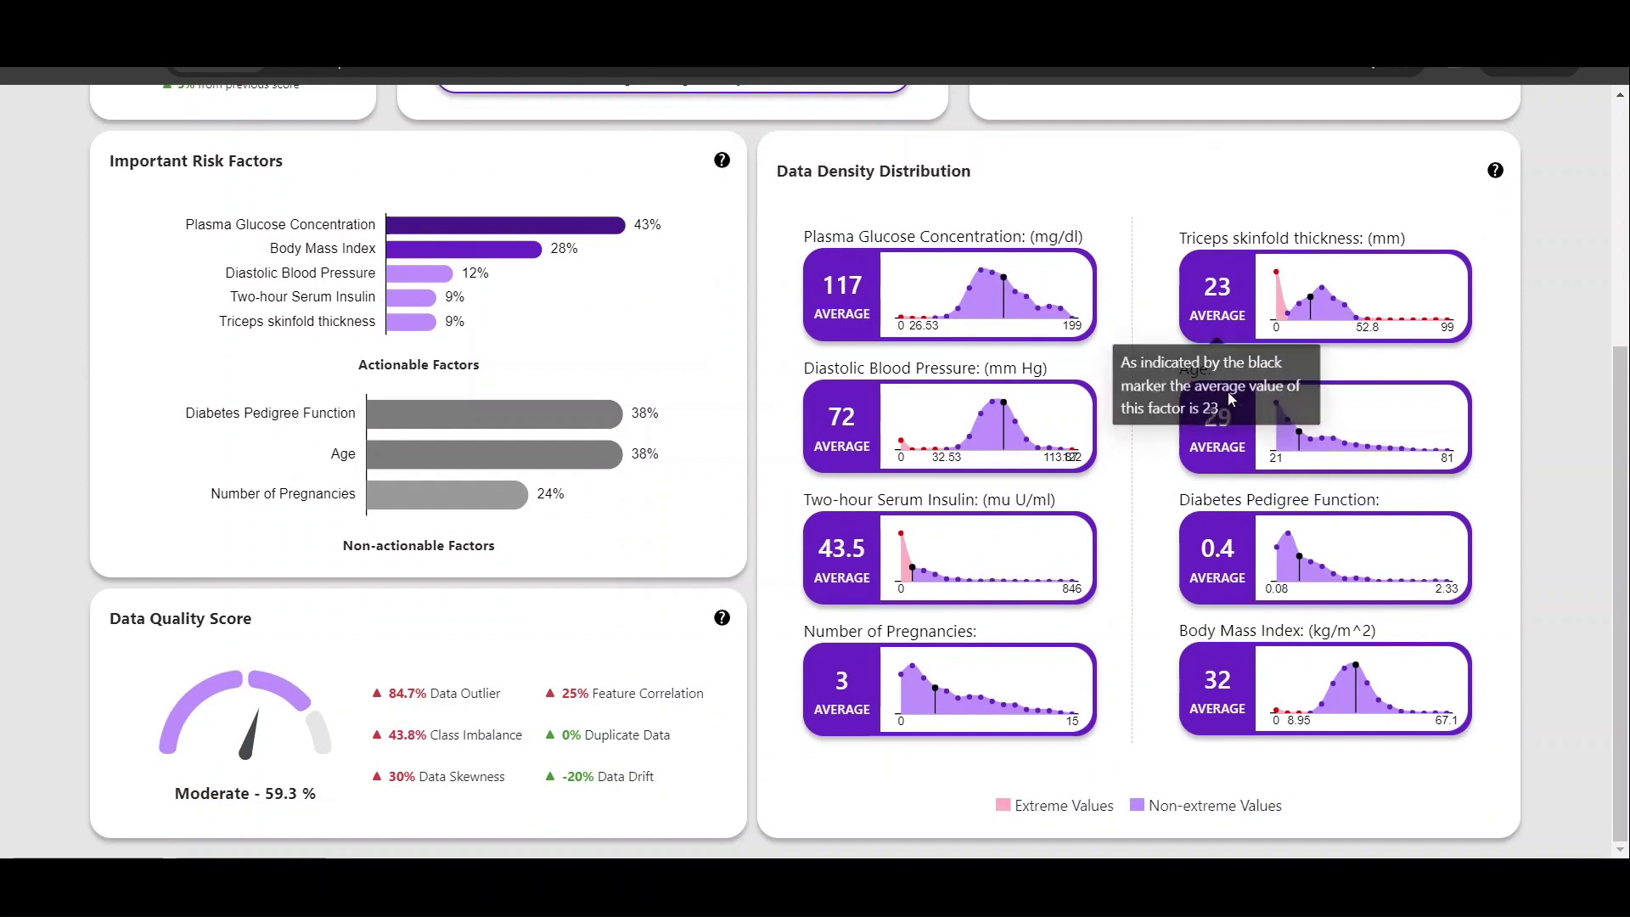
mouse_move(1083, 808)
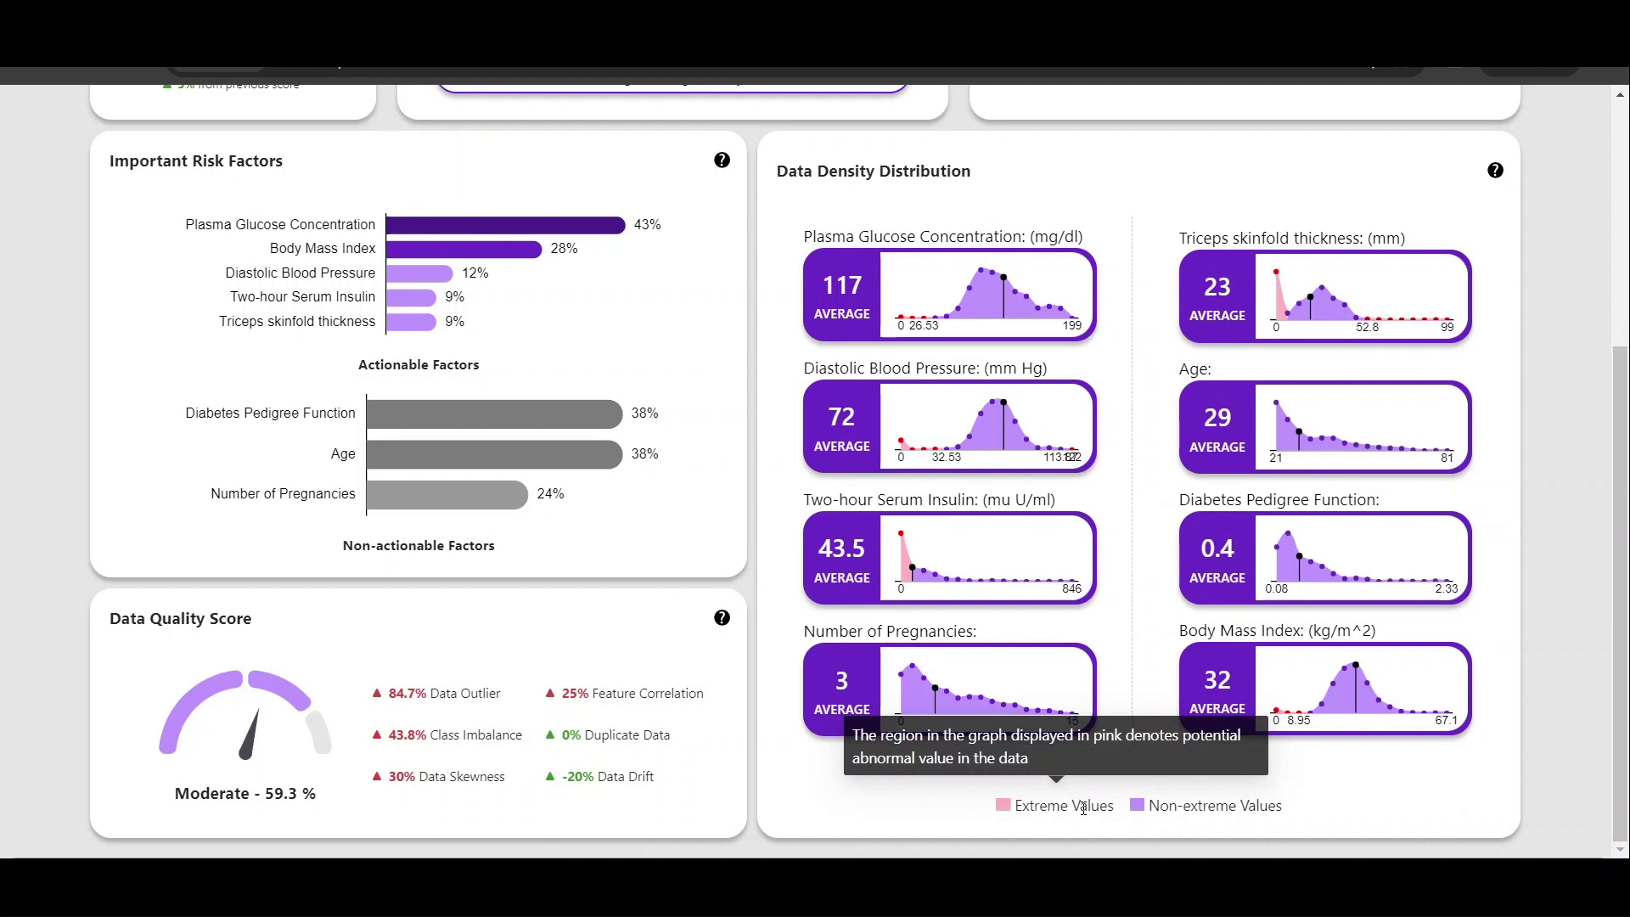
mouse_move(1276, 273)
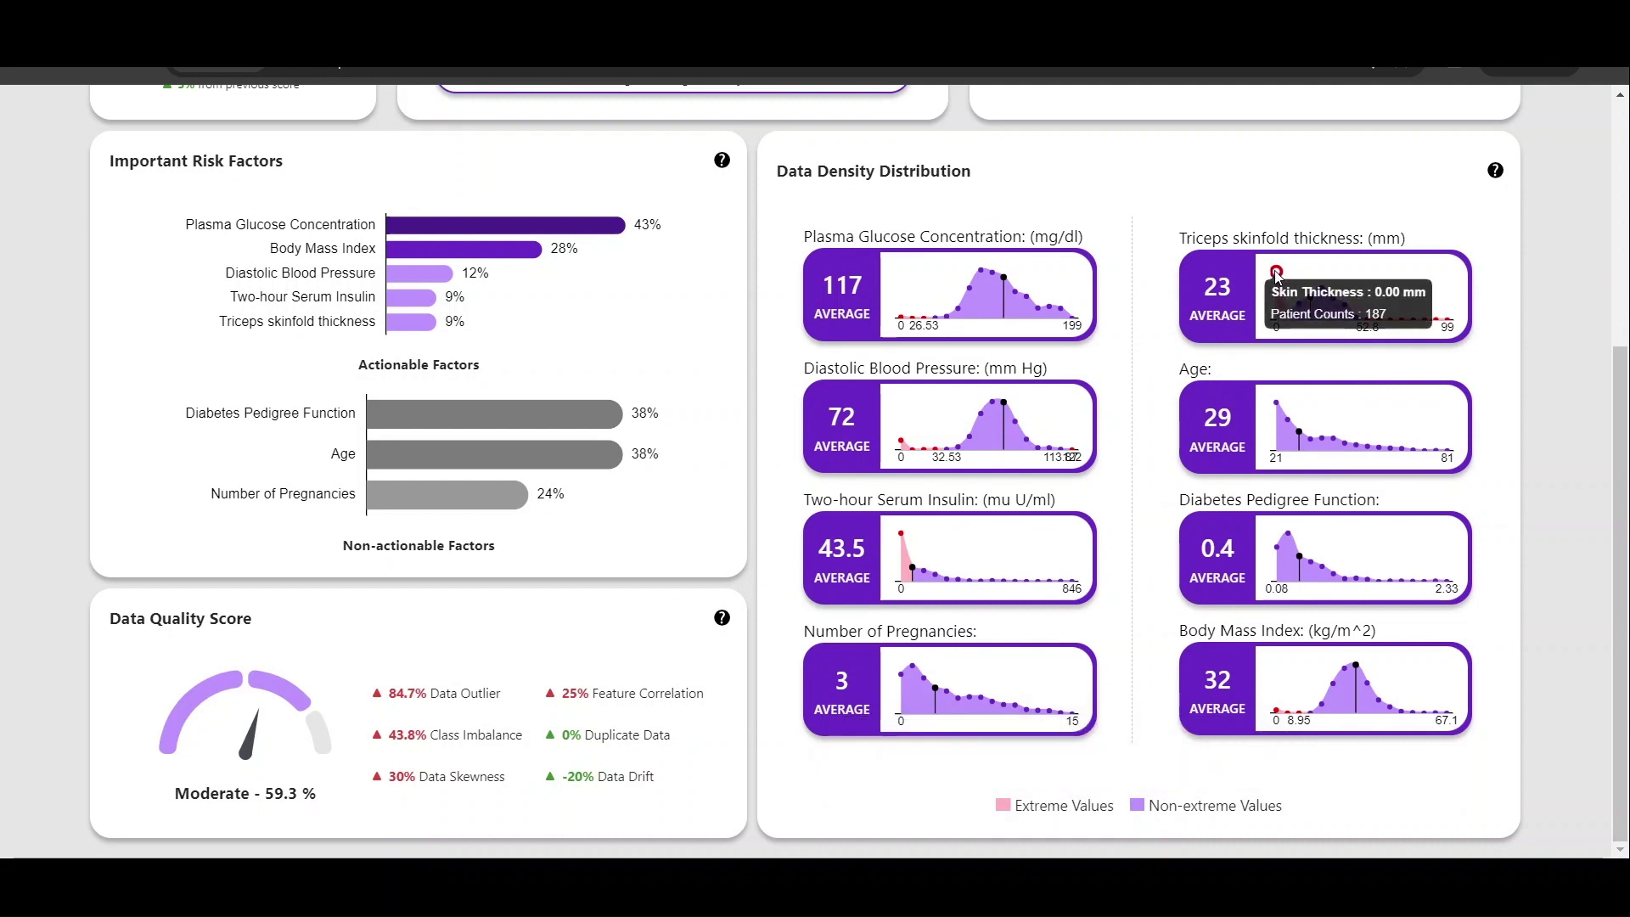
mouse_move(1300, 304)
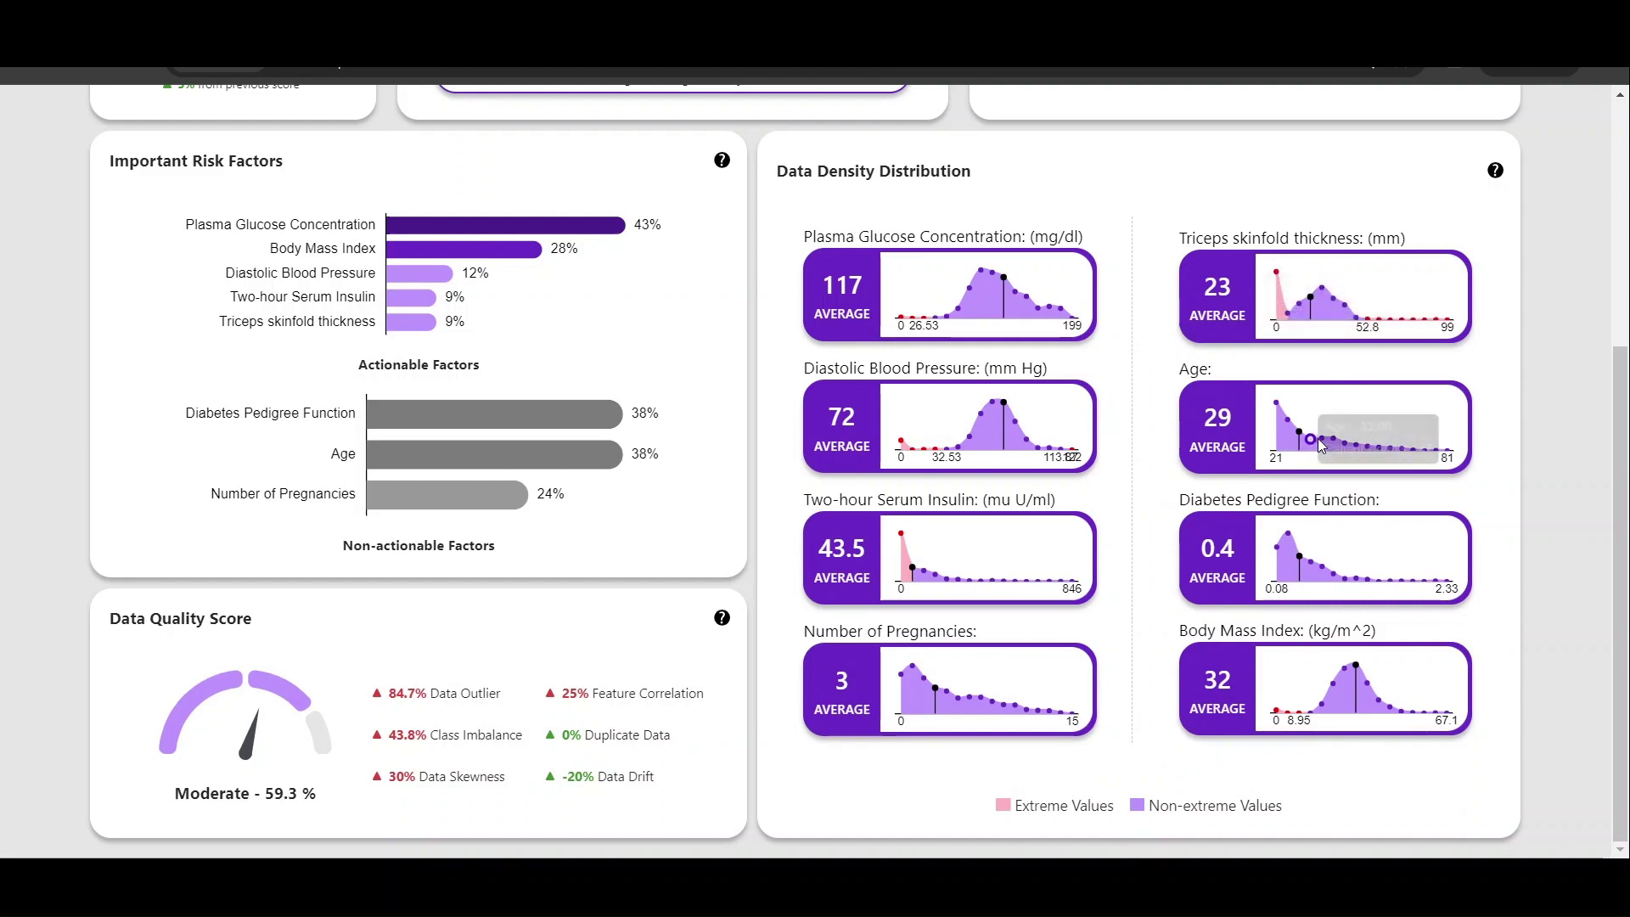
scroll(1312, 445, "up", 5)
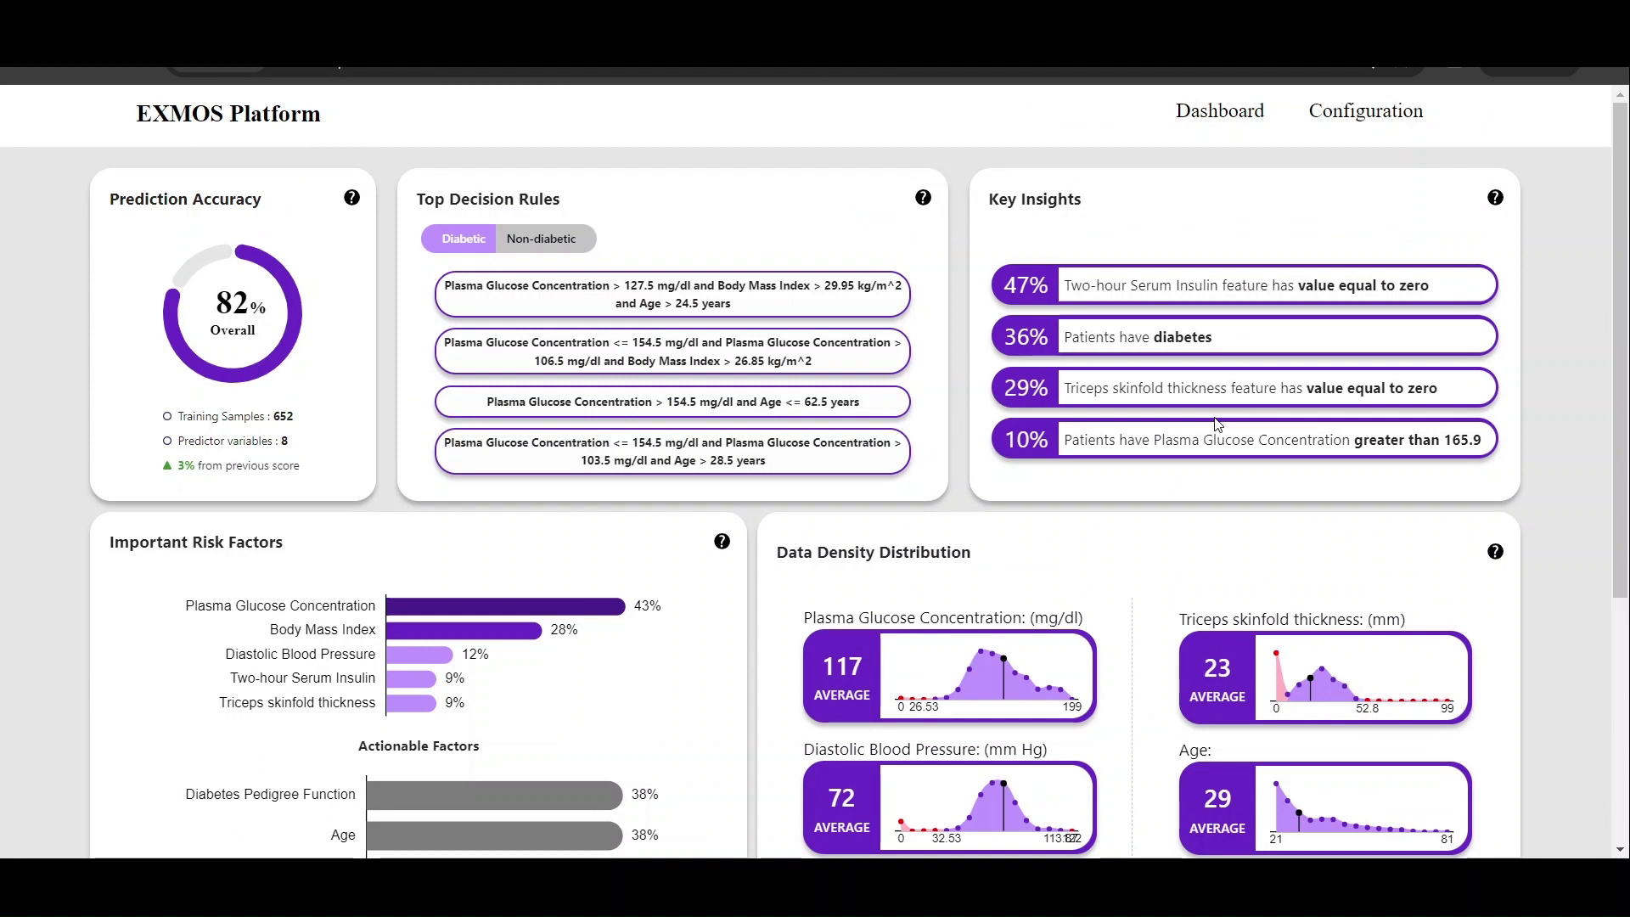
Step: Open Manual Configuration to view all eight predictor variables with their value ranges
left_click(1347, 112)
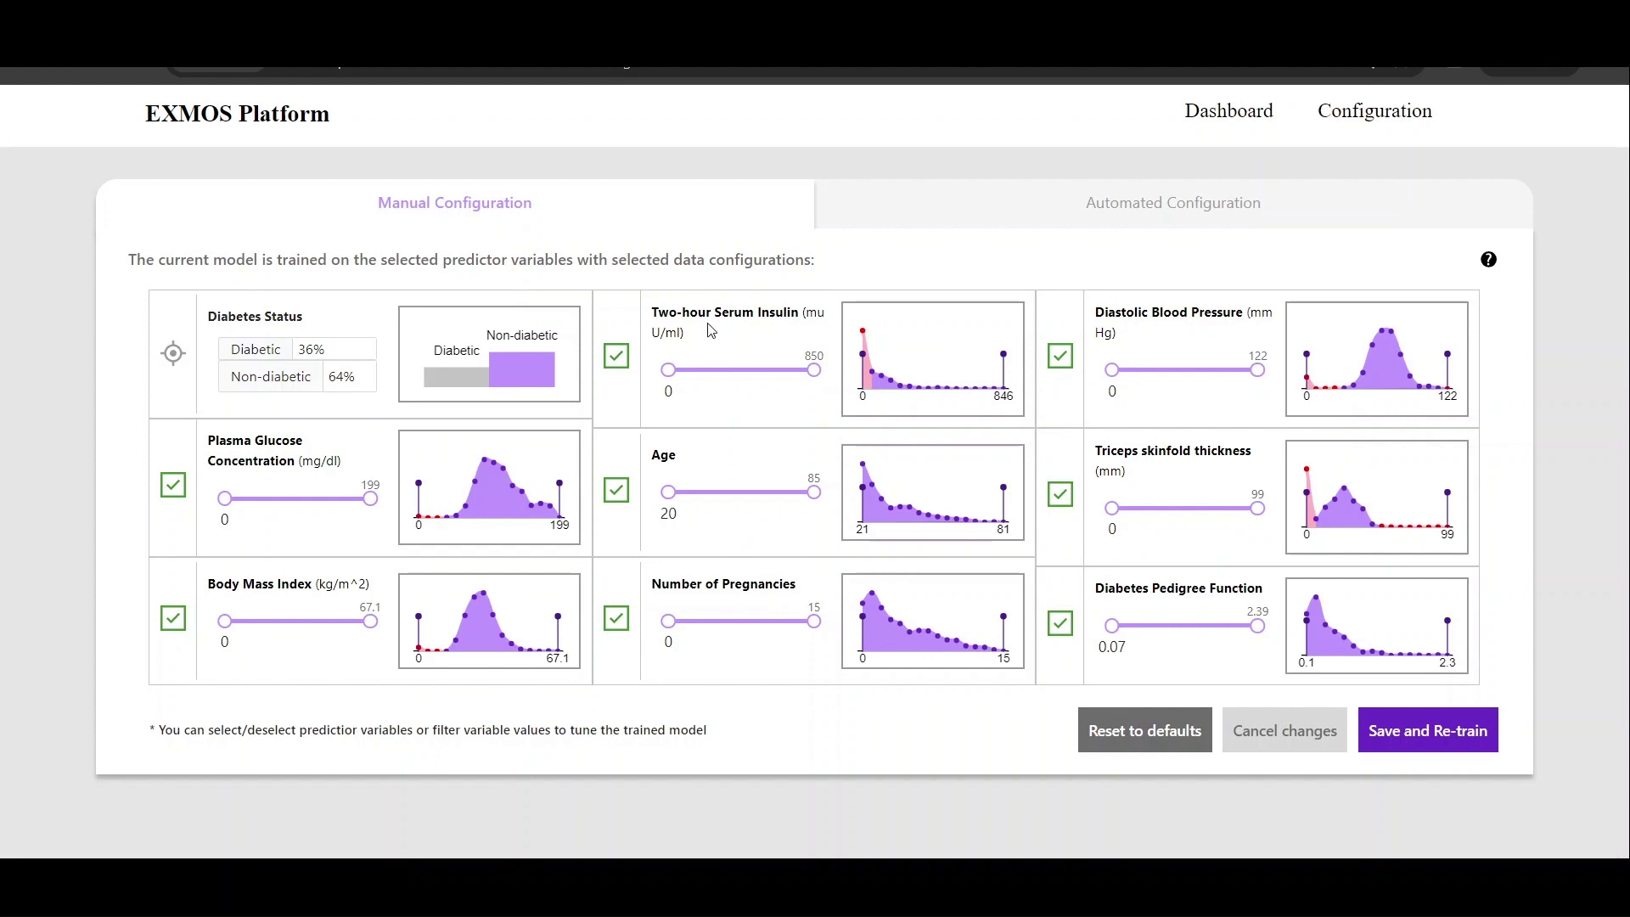
mouse_move(698, 317)
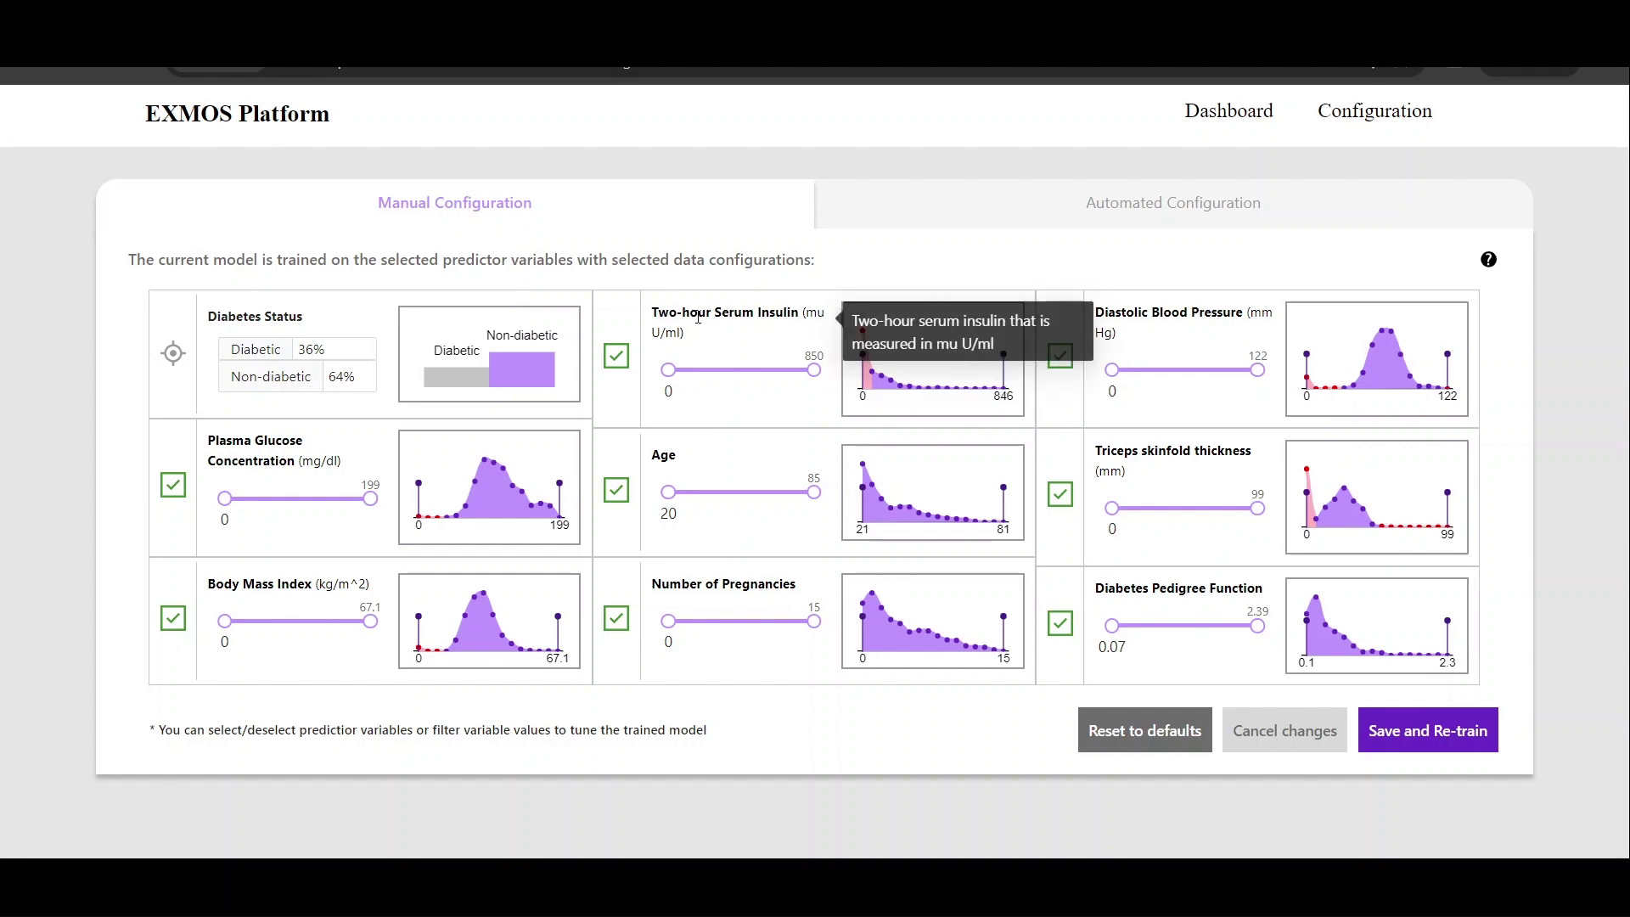
mouse_move(864, 332)
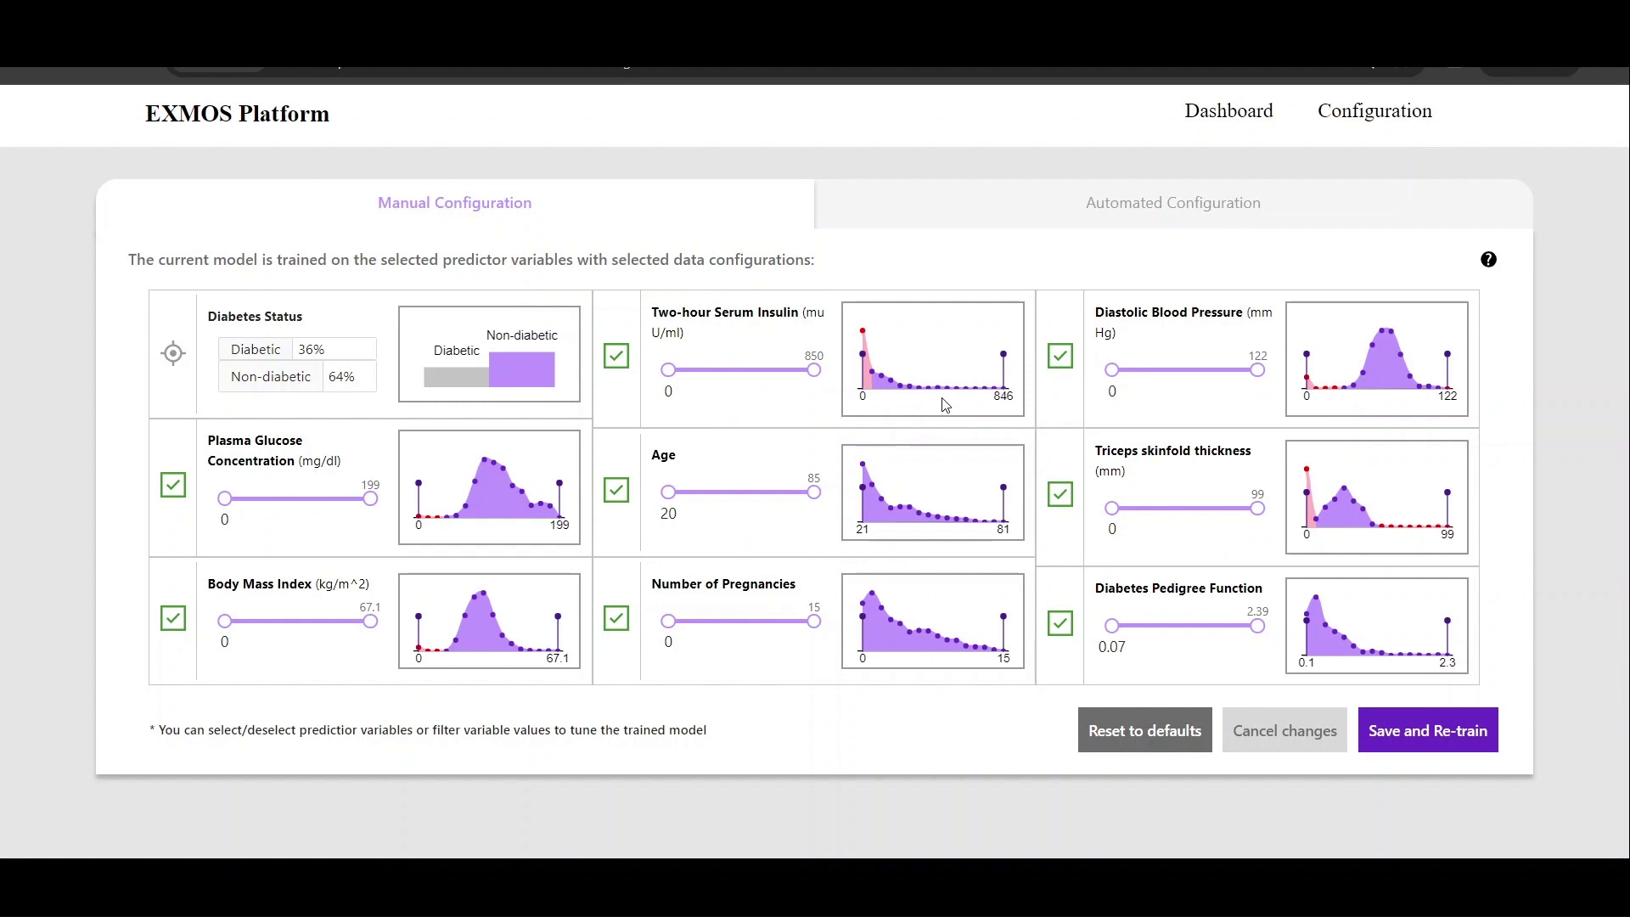
Step: Deselect Two-hour Serum Insulin and Triceps skinfold thickness, leaving six predictors selected
left_click(616, 357)
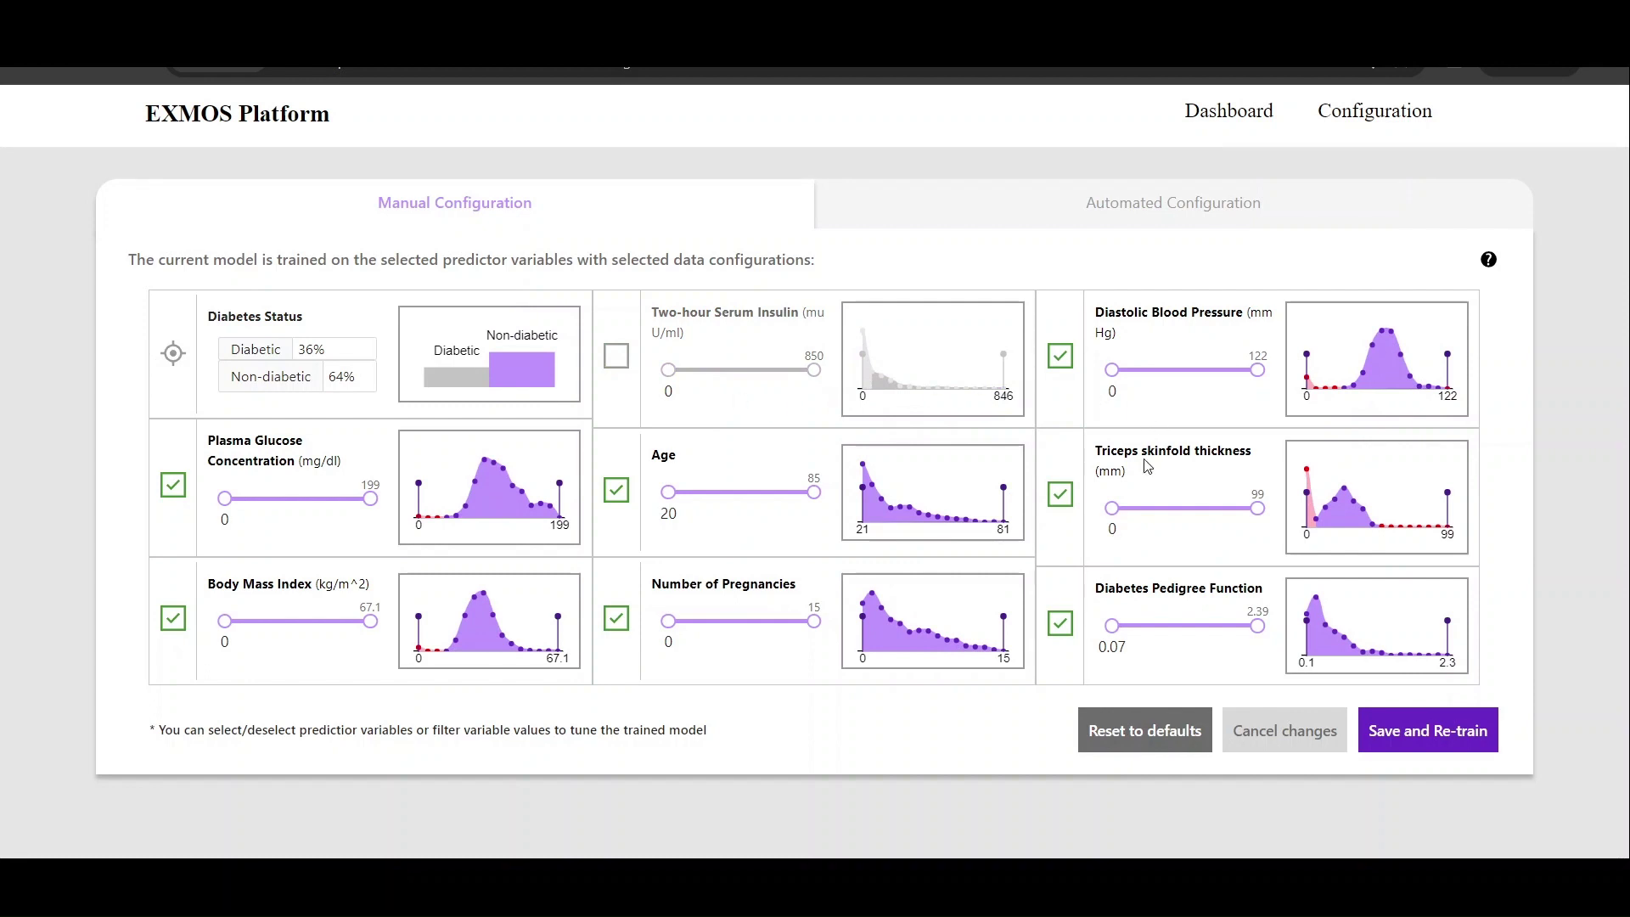
mouse_move(1198, 450)
left_click(1059, 499)
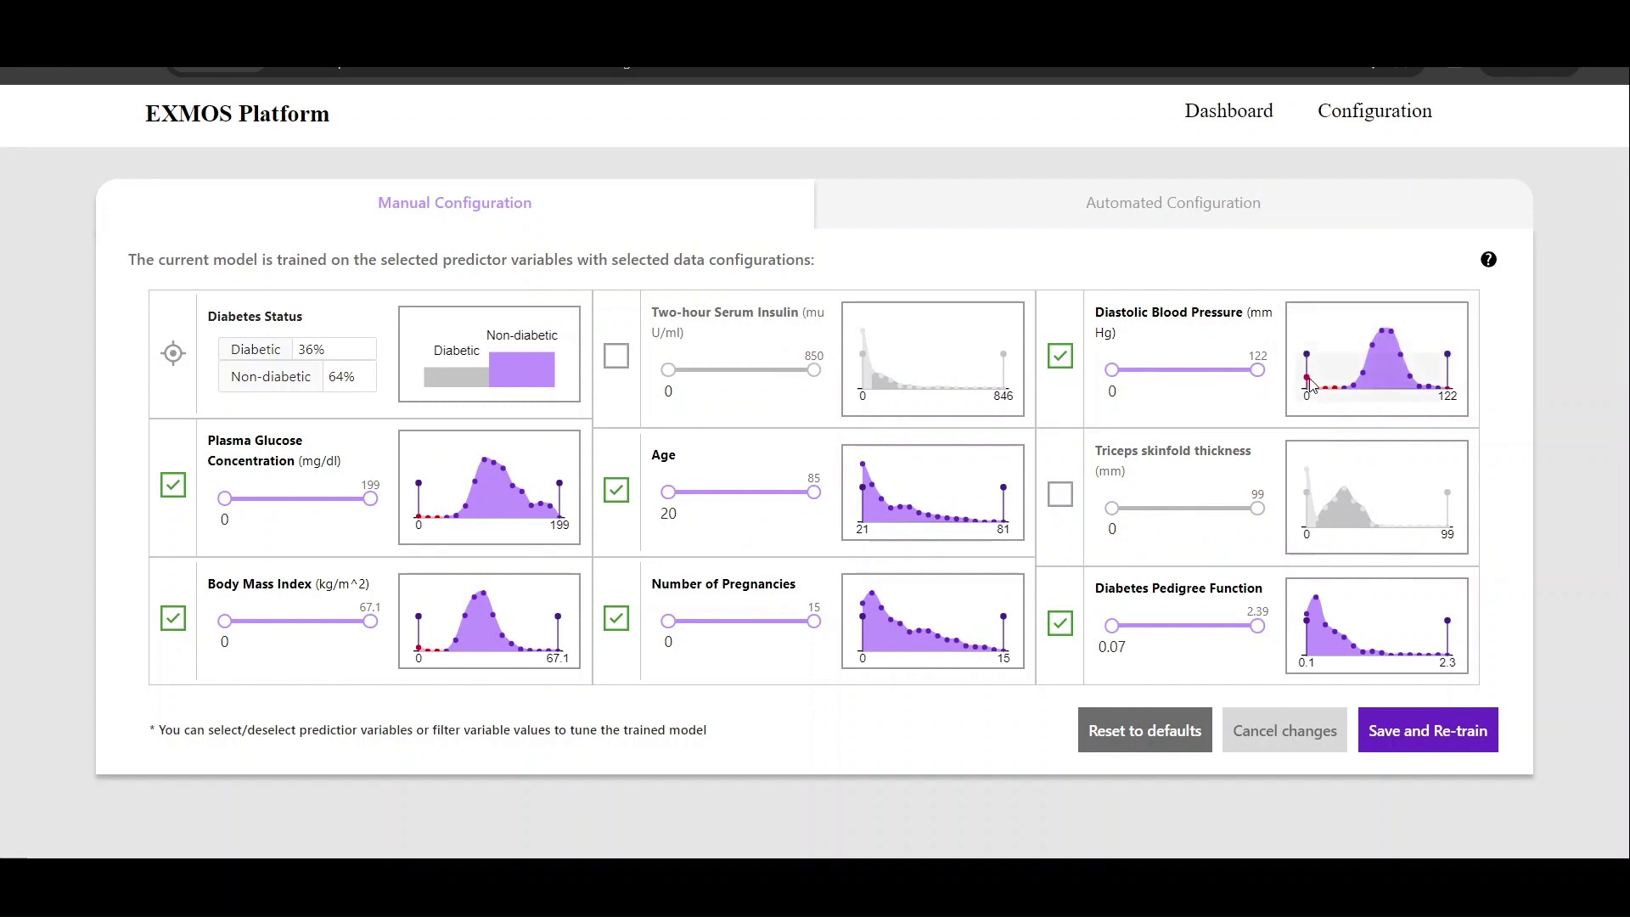
mouse_move(1308, 381)
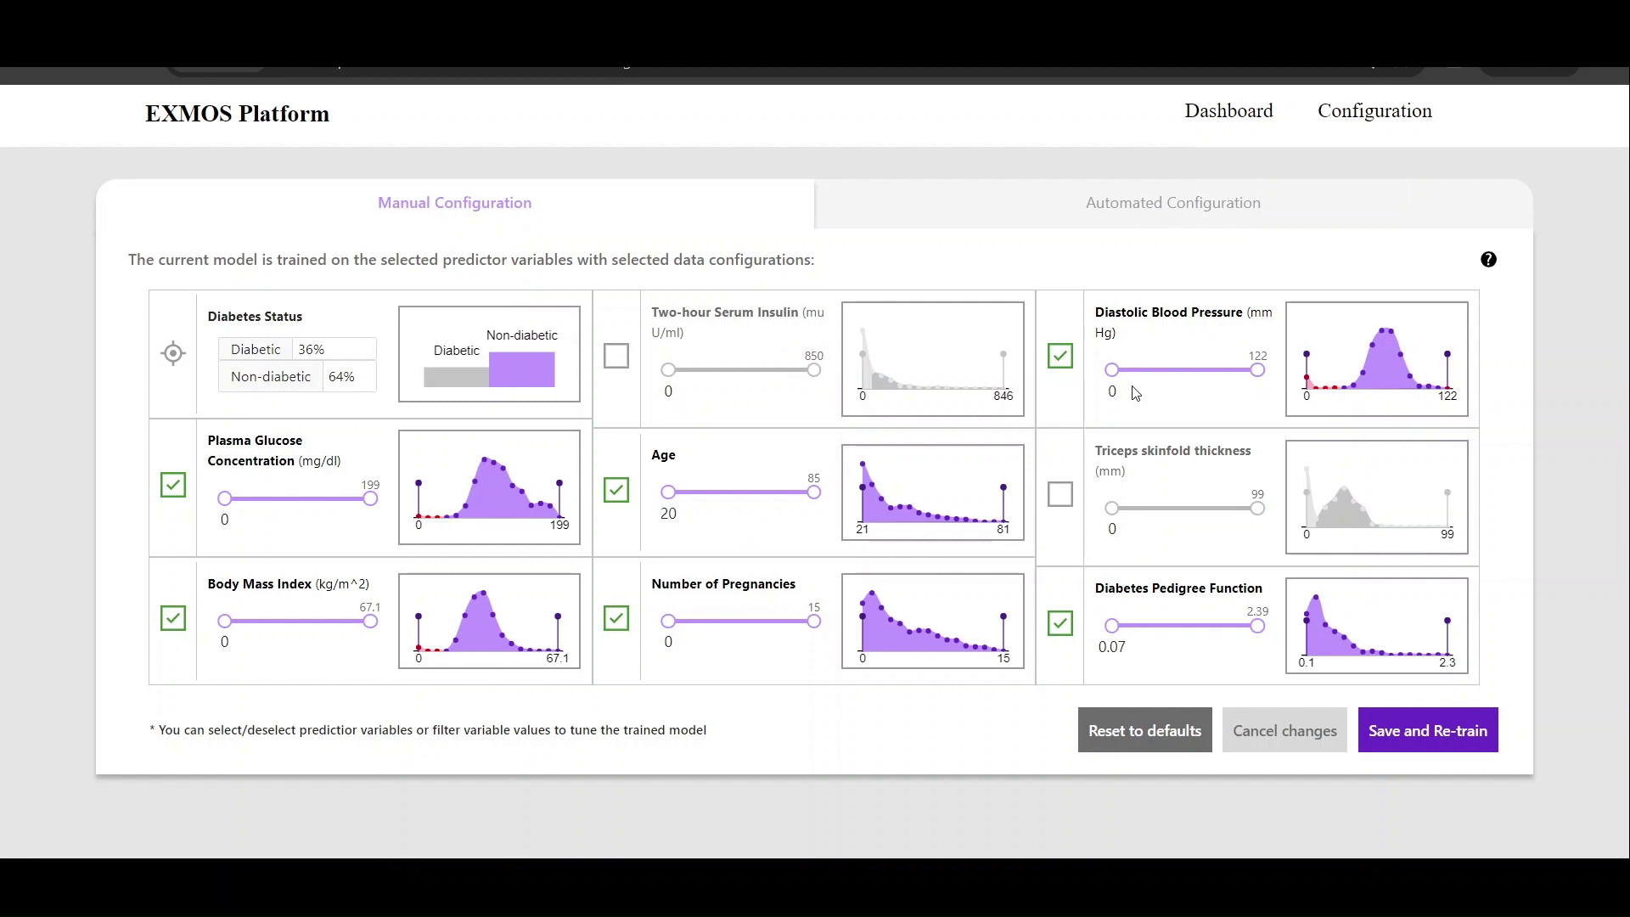
Step: Set Diastolic Blood Pressure 31.4–110.5, Plasma Glucose minimum 34.2, BMI minimum 8.6, then retrain
left_click_drag(1143, 374, 1149, 374)
left_click_drag(1258, 370, 1244, 370)
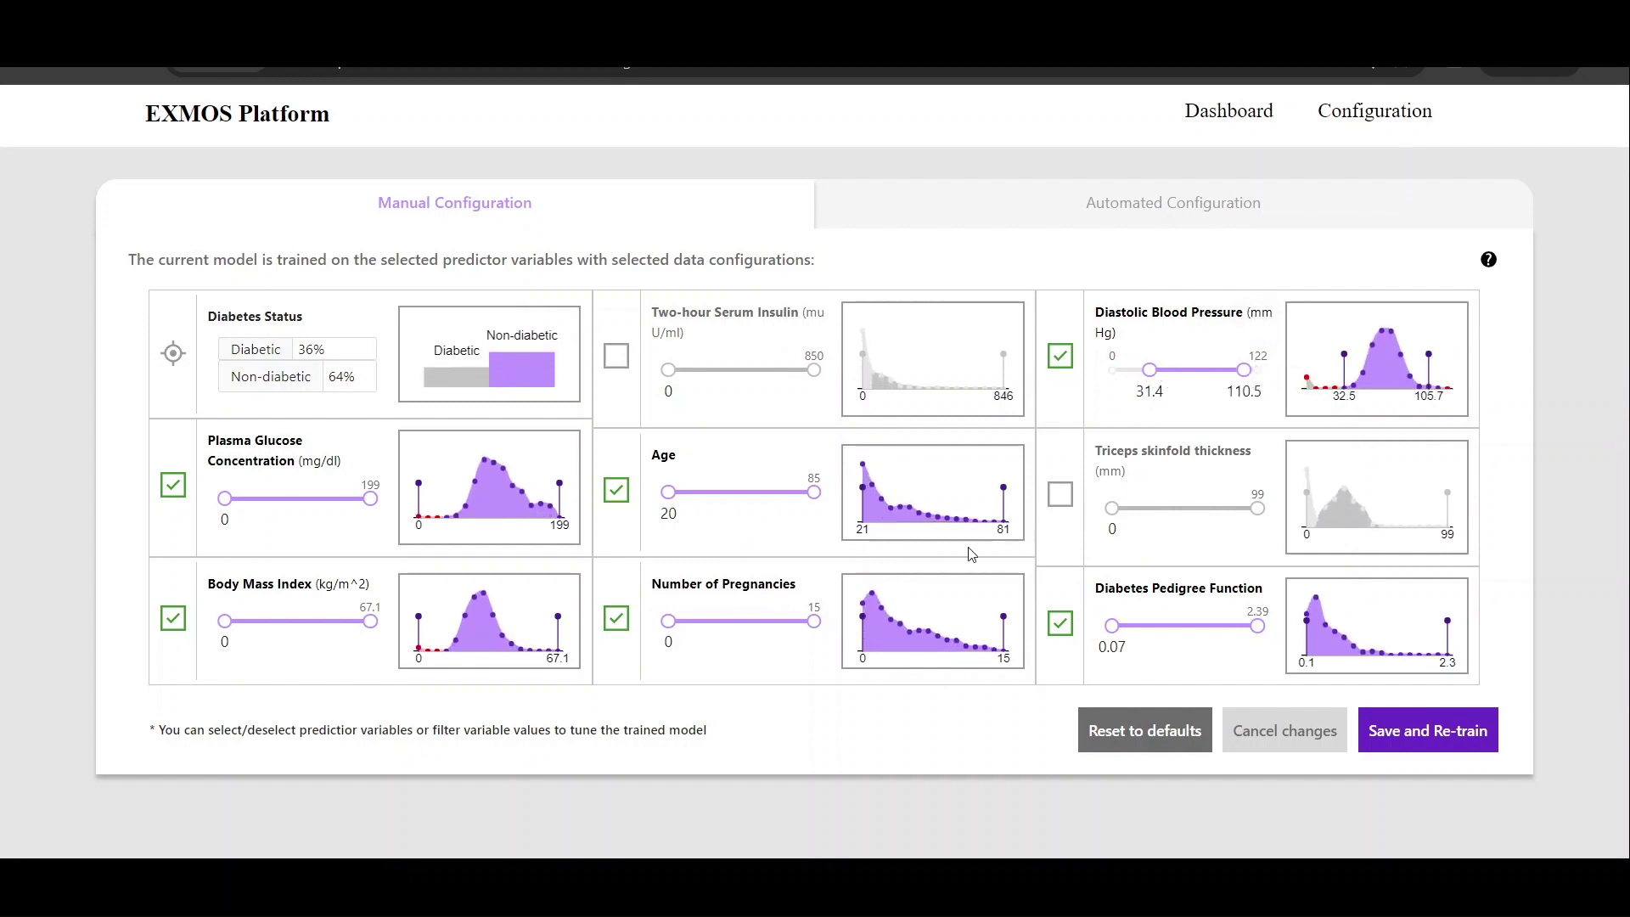
left_click_drag(226, 499, 252, 501)
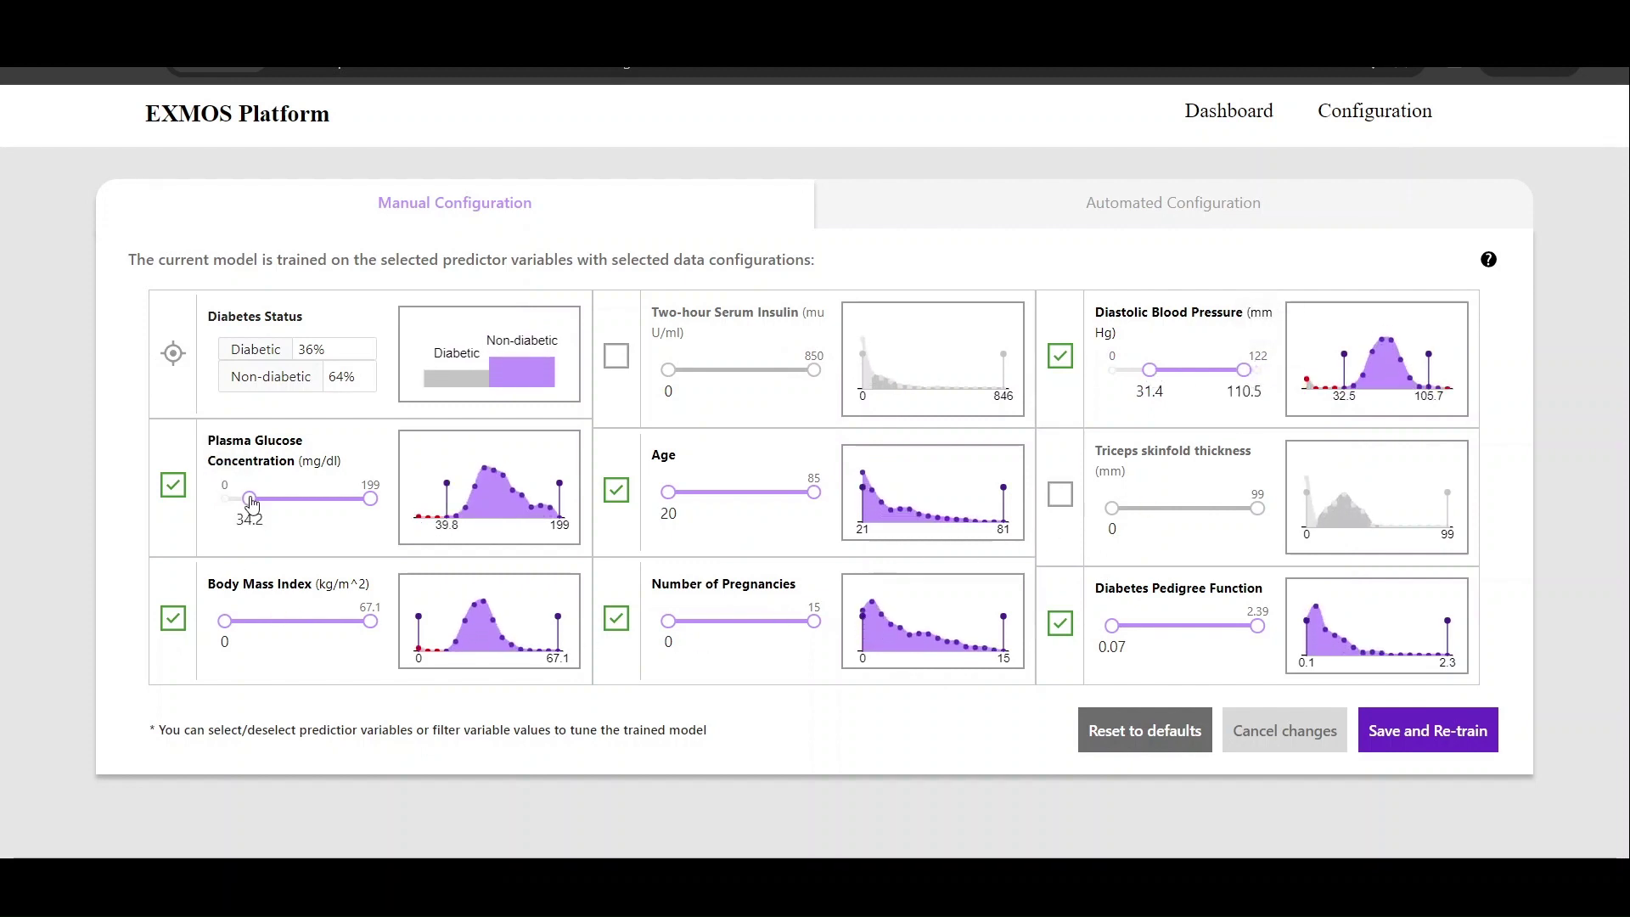
left_click_drag(224, 620, 242, 620)
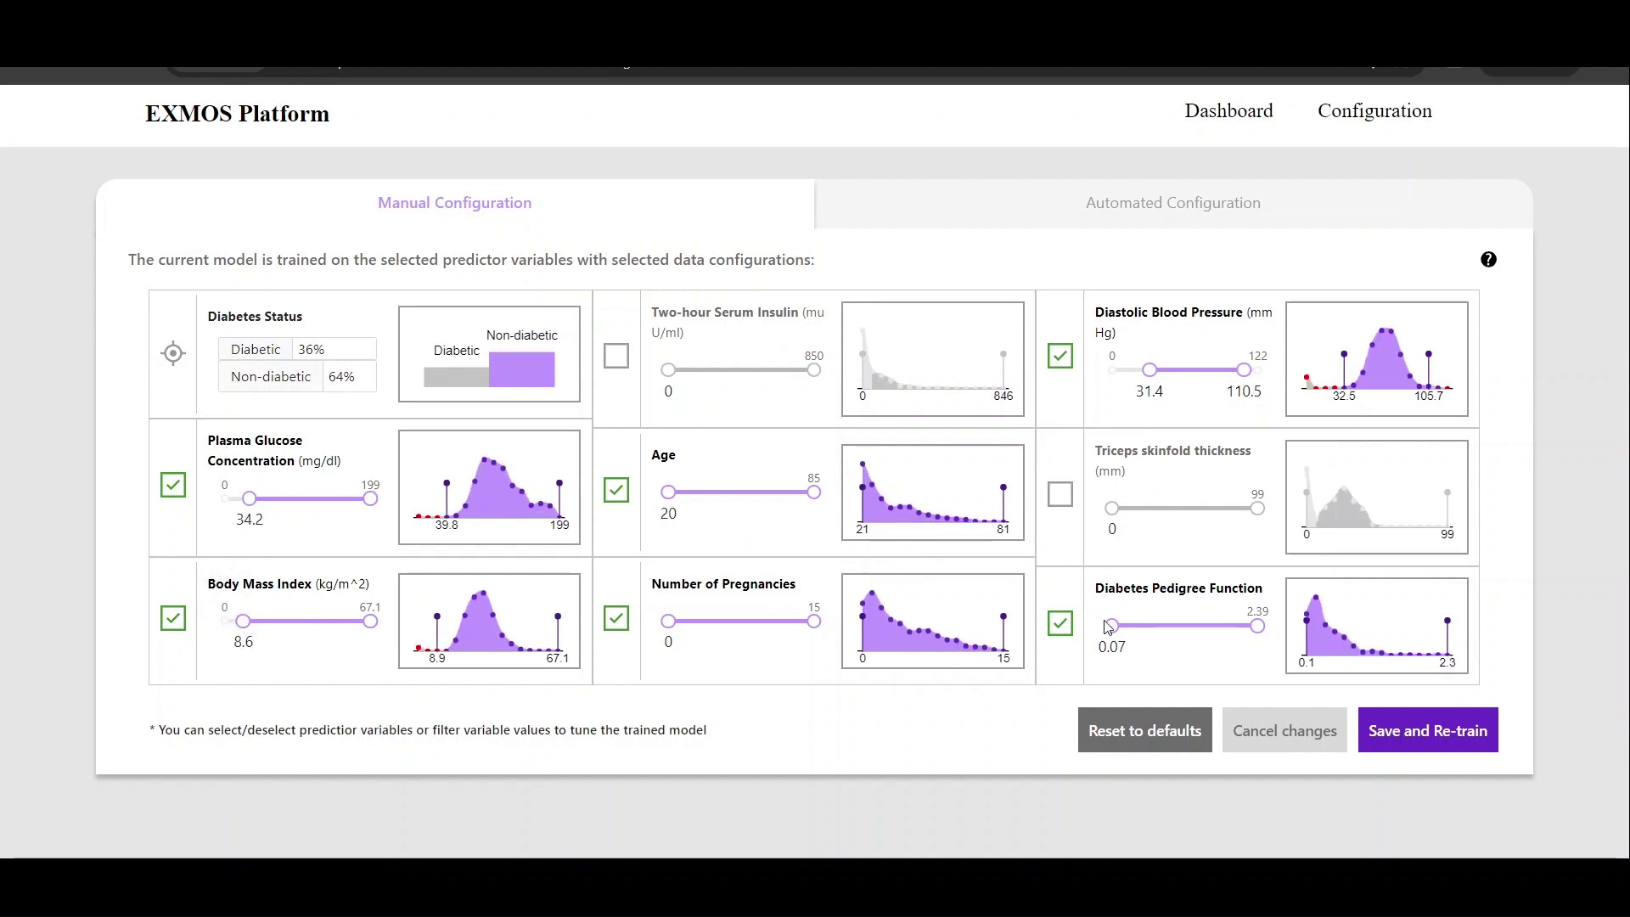
left_click(1388, 751)
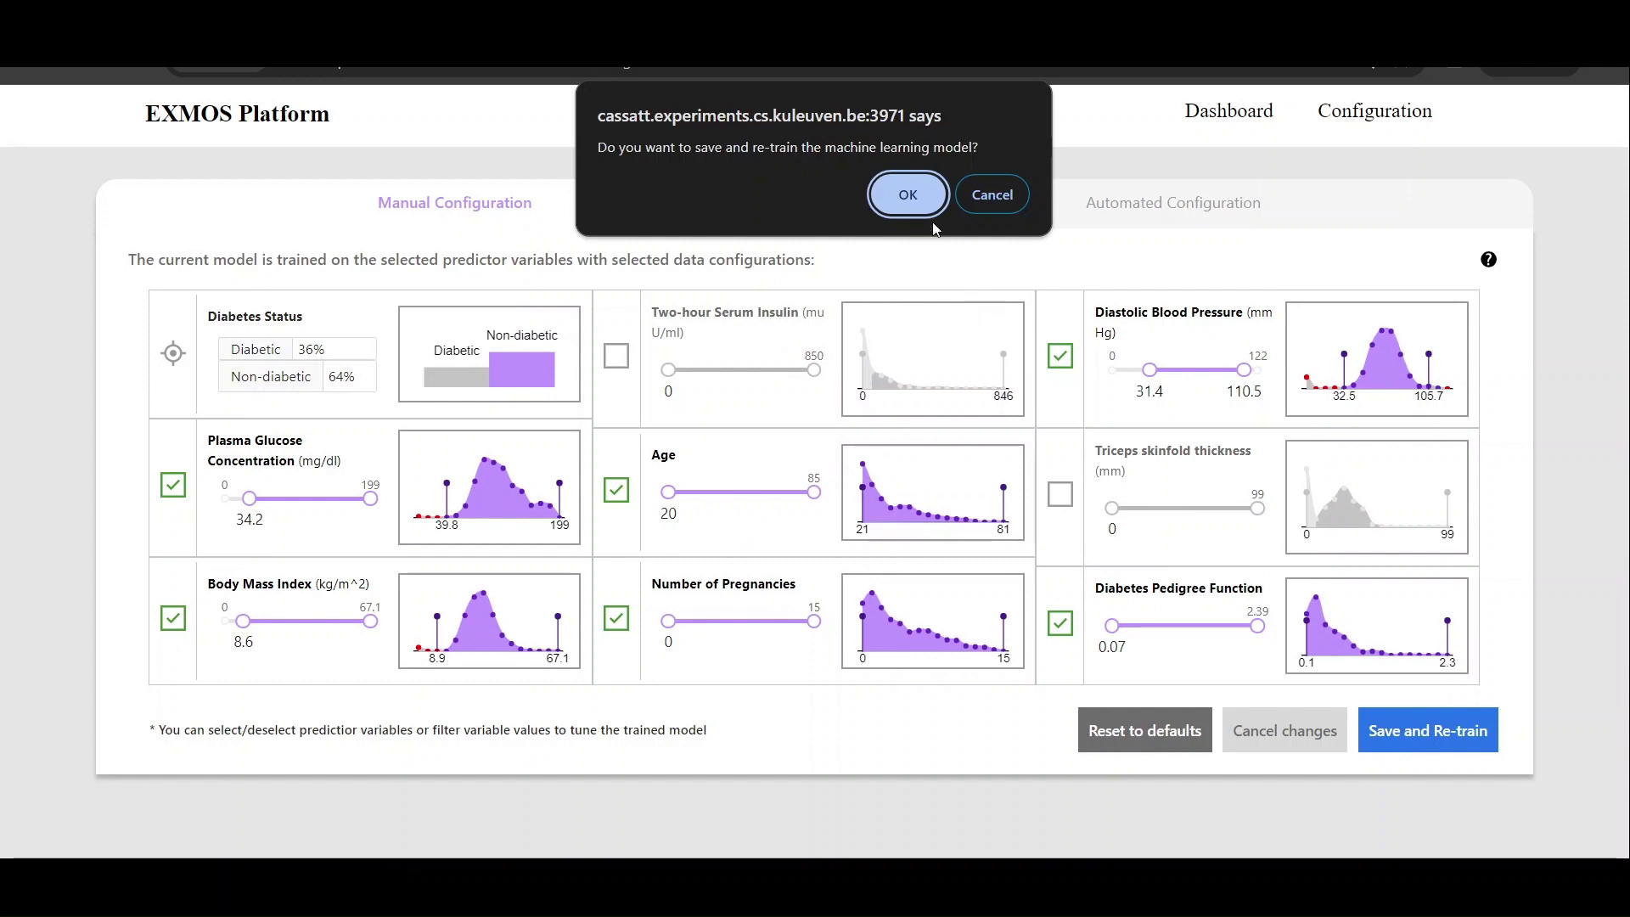
left_click(915, 203)
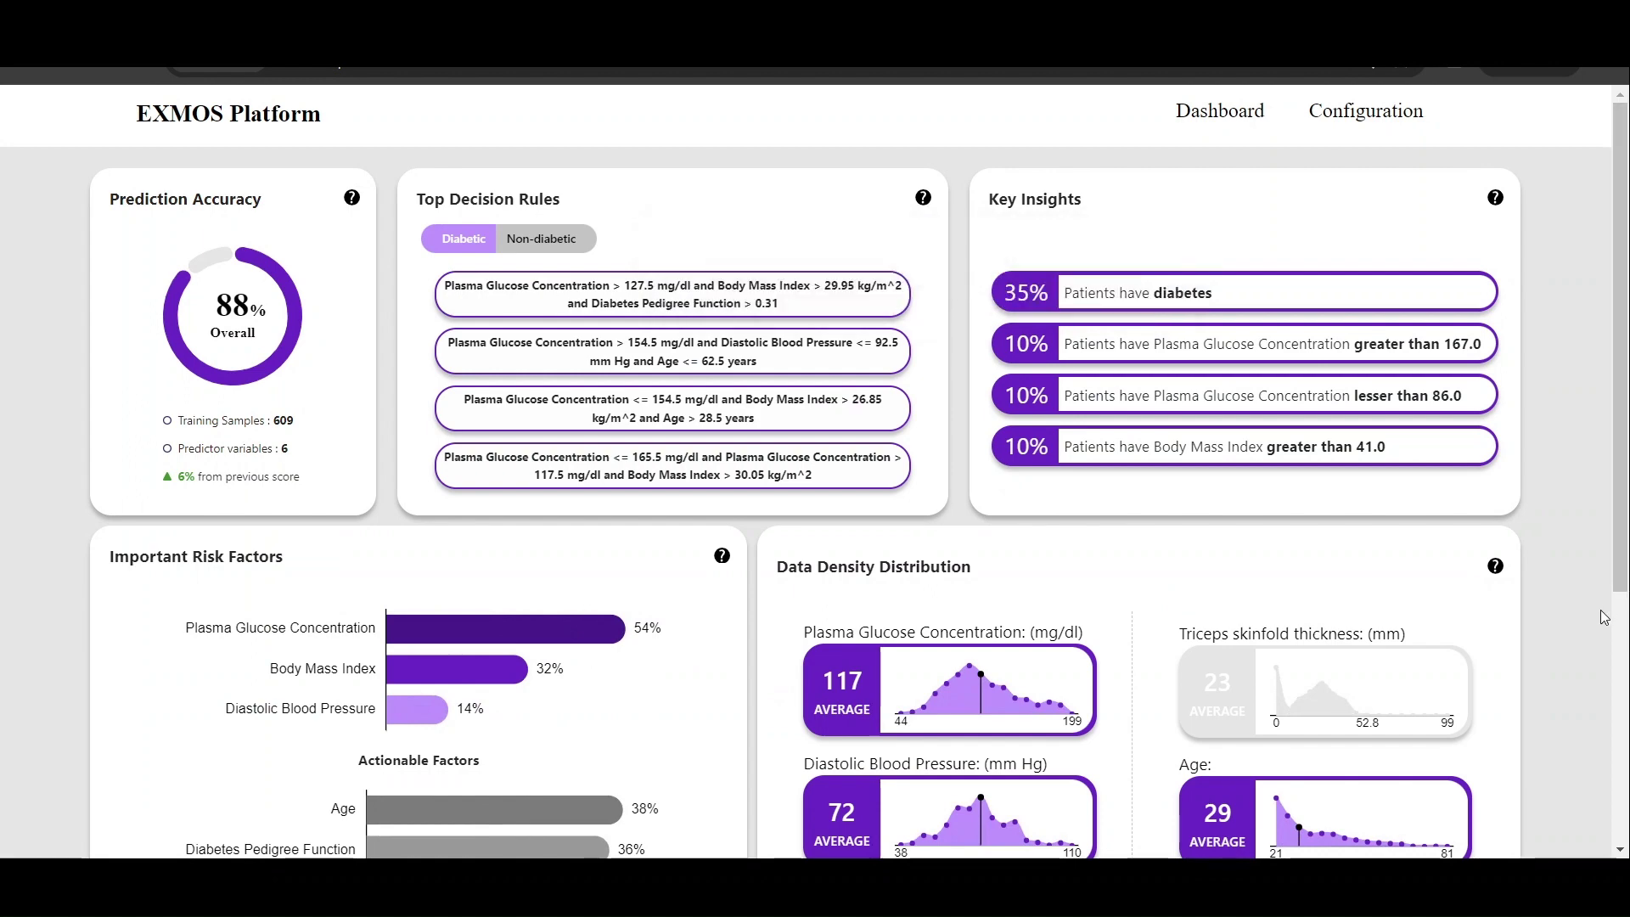
scroll(1539, 632, "down", 5)
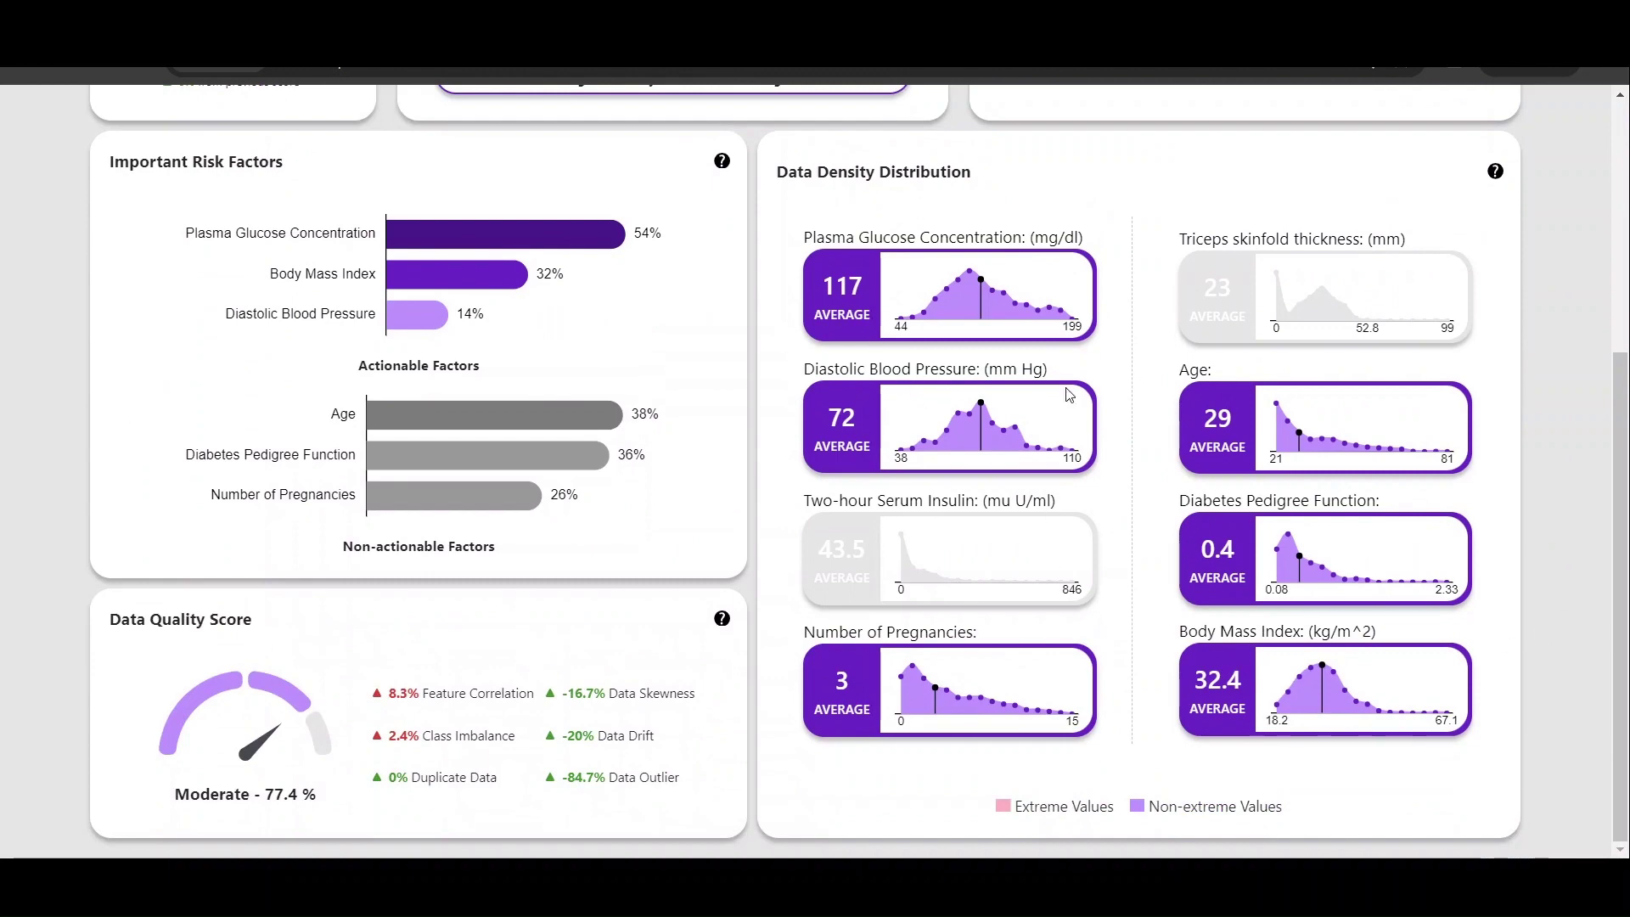
scroll(676, 440, "up", 2)
scroll(677, 440, "up", 3)
mouse_move(333, 323)
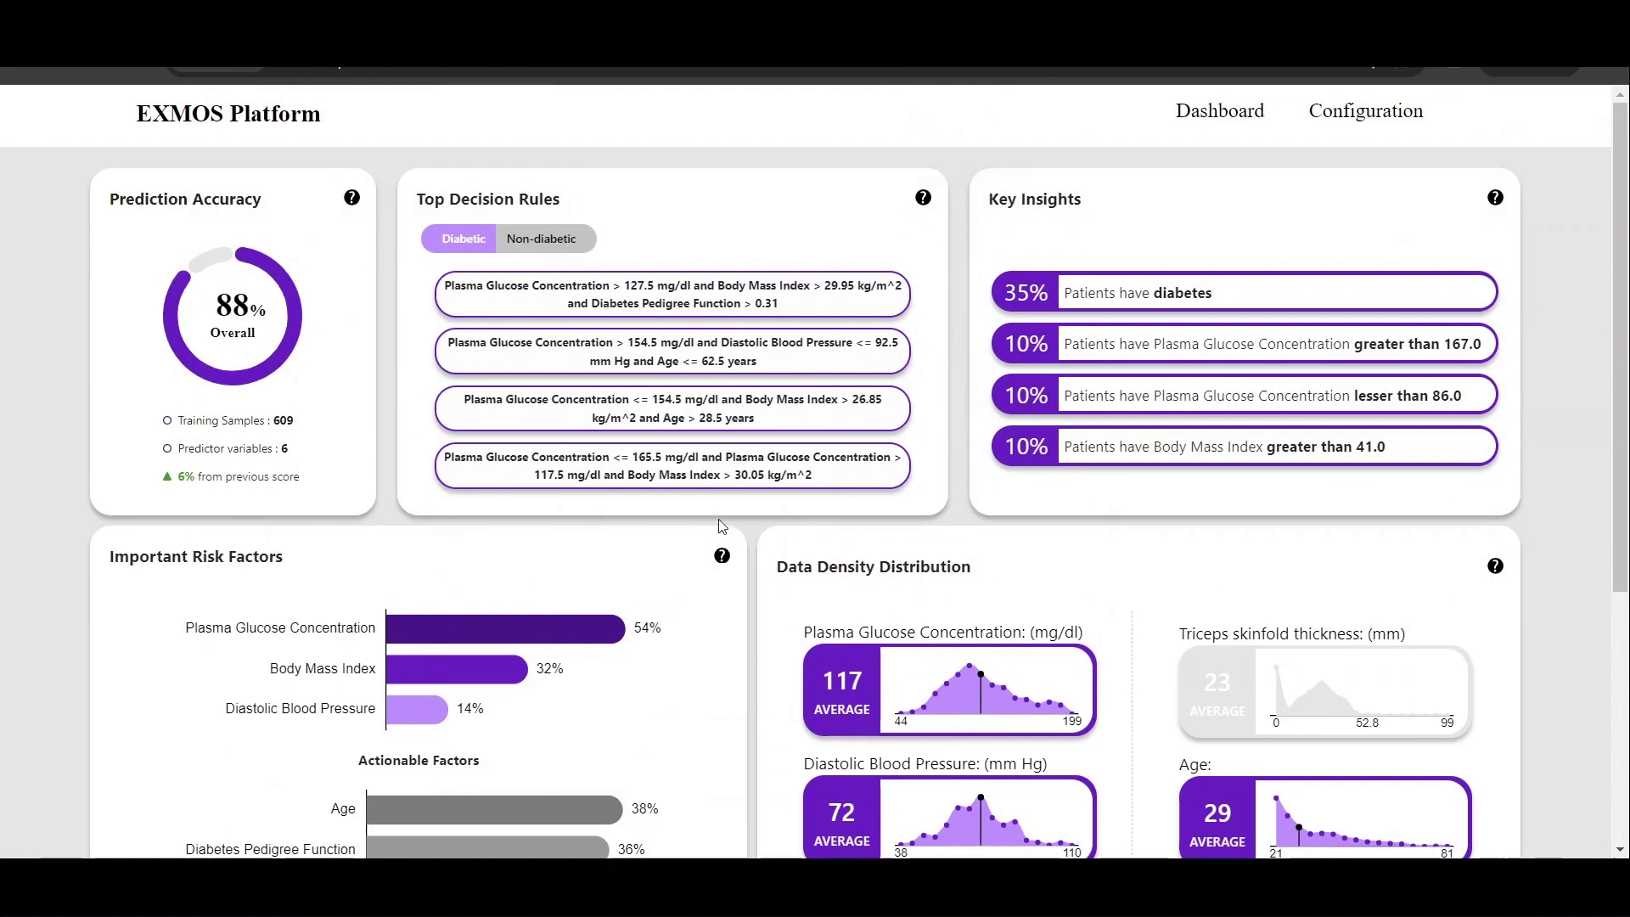
mouse_move(189, 482)
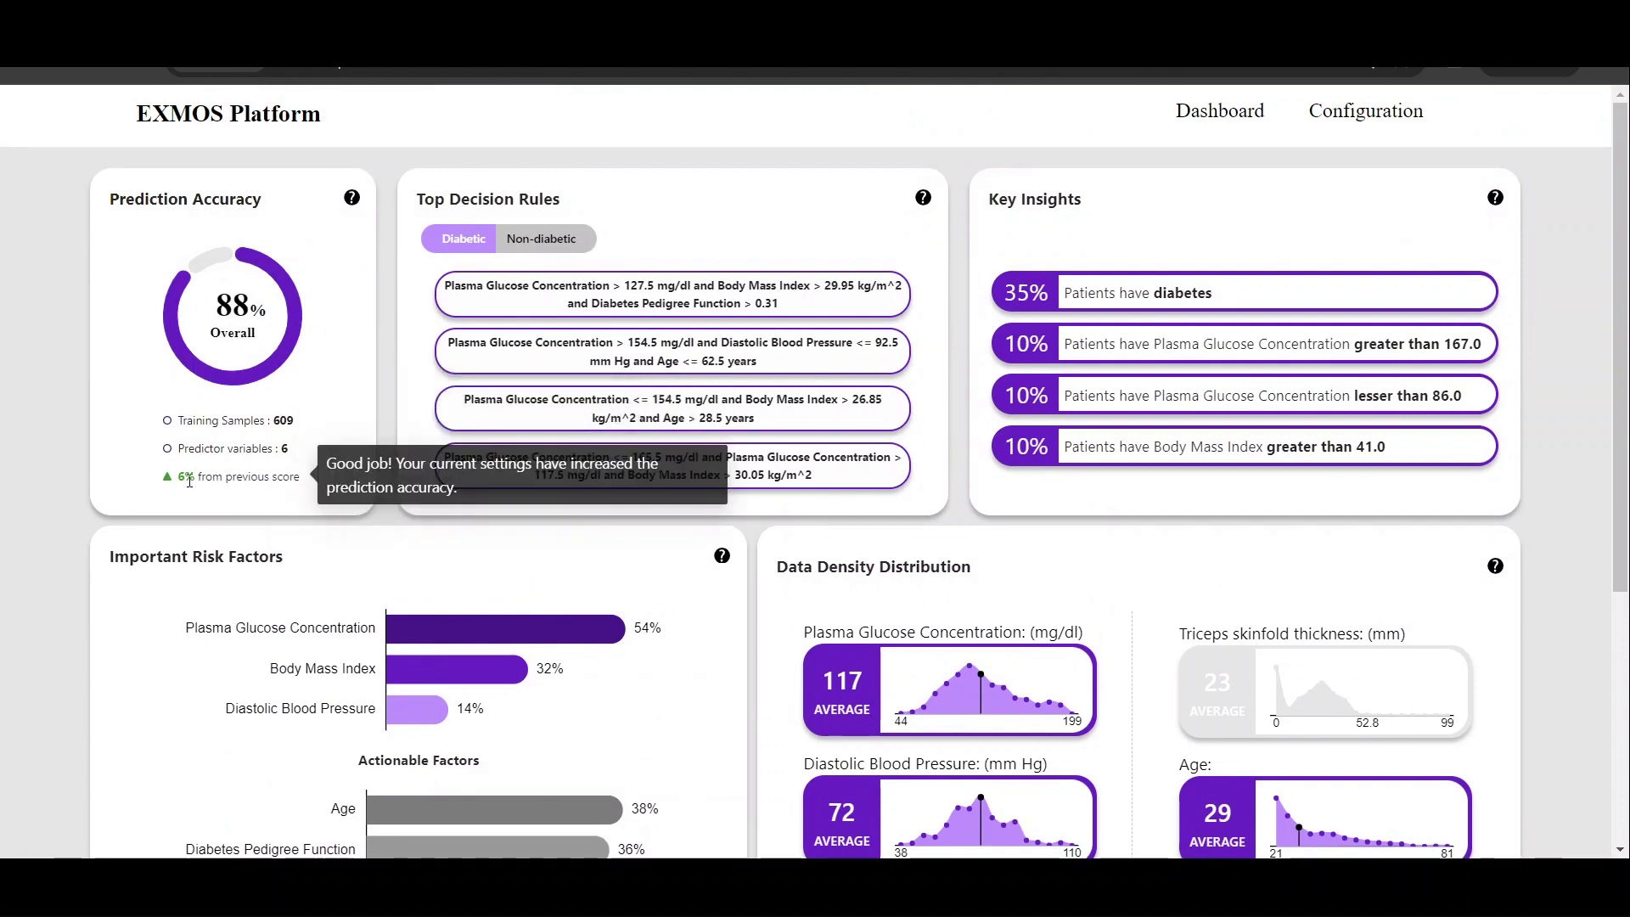
scroll(194, 481, "down", 5)
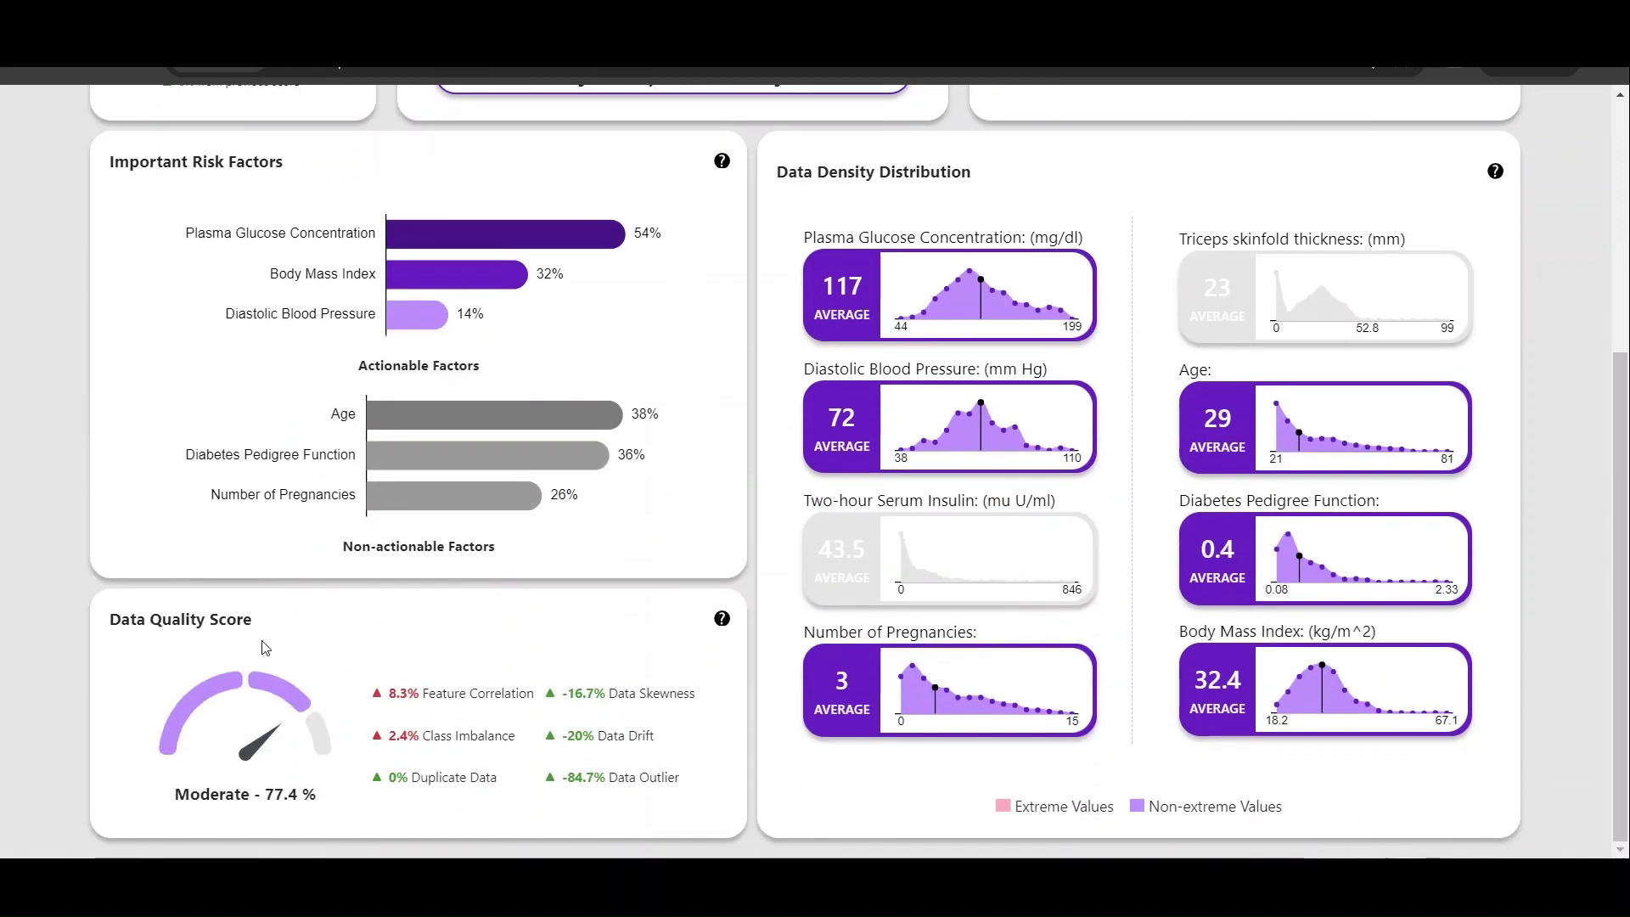
mouse_move(260, 719)
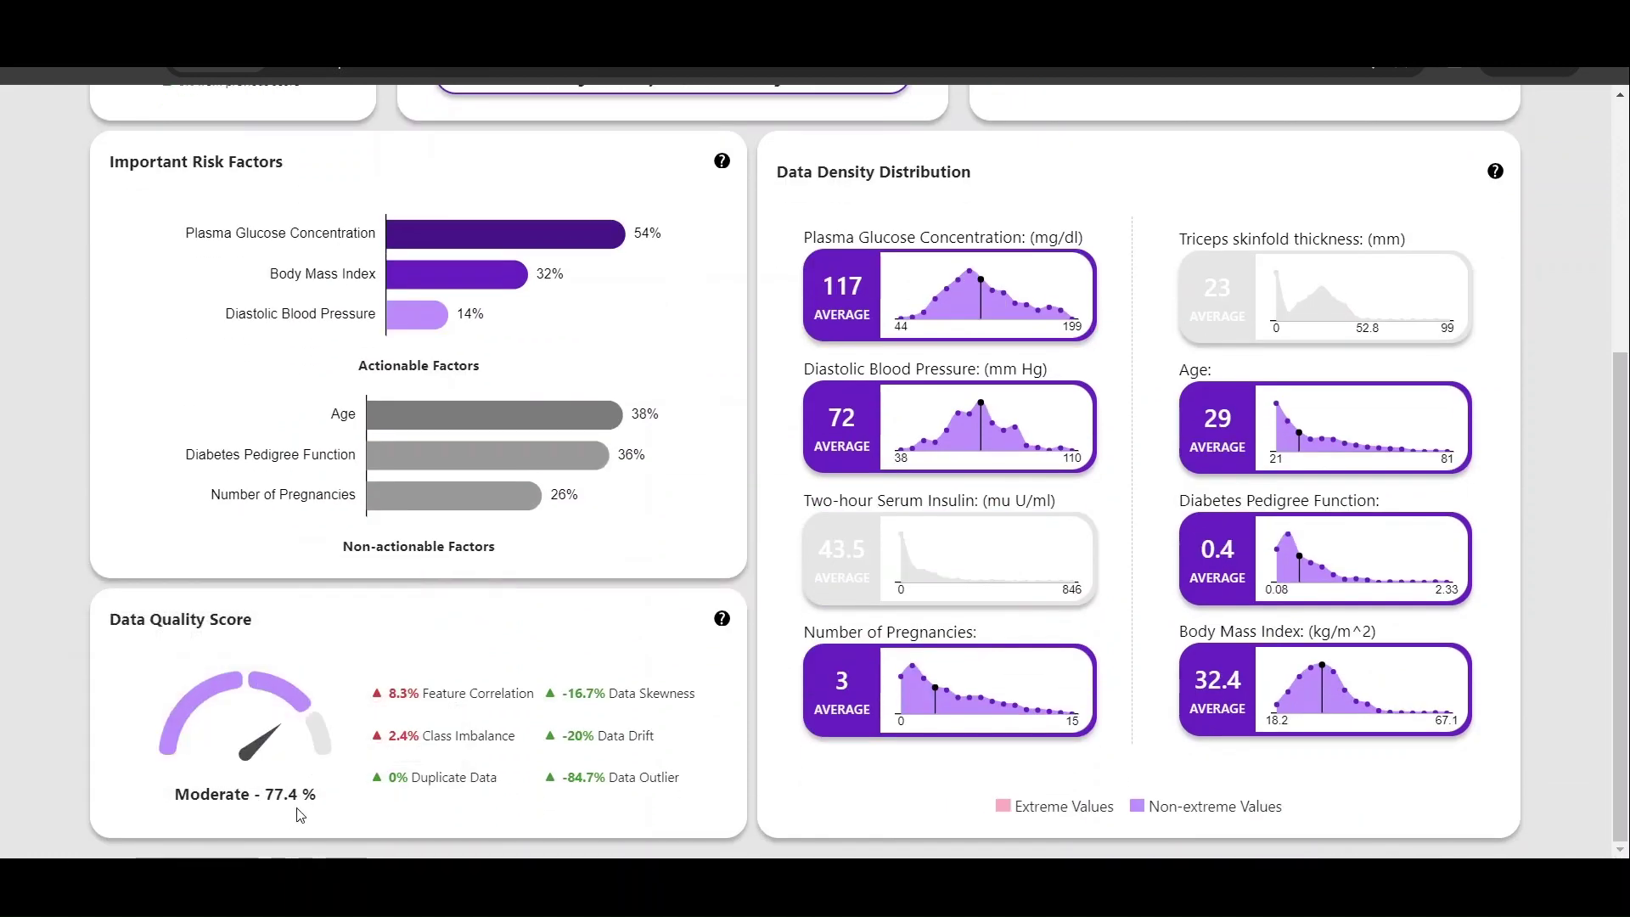
scroll(548, 751, "up", 5)
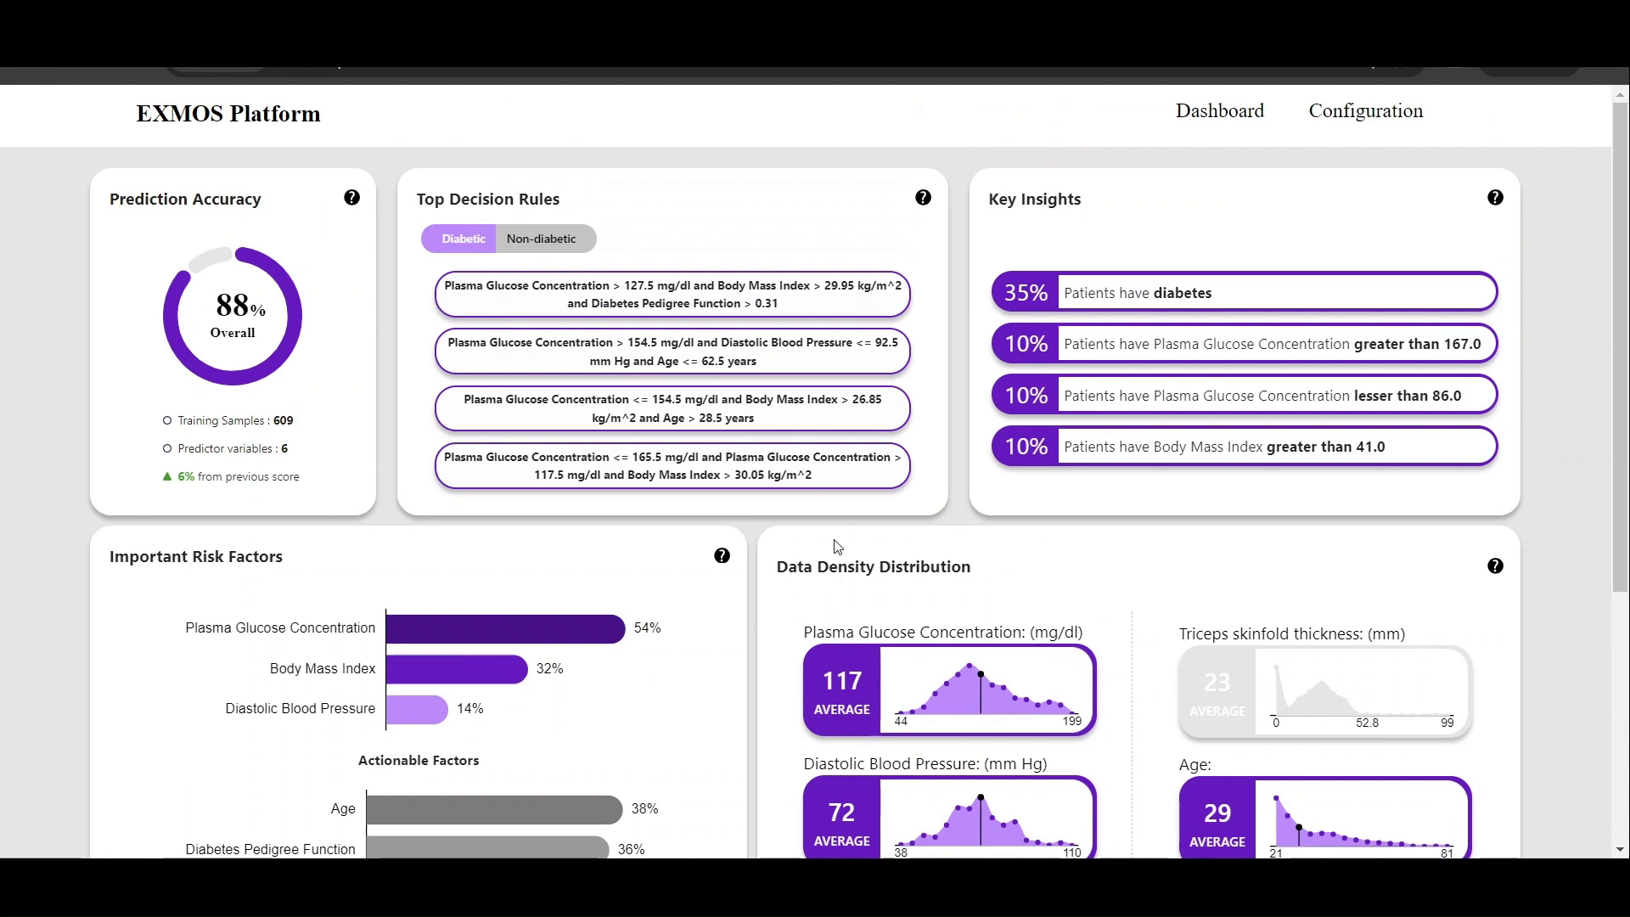
Step: Reset the configuration to defaults, bringing back the 82% eight-predictor model
left_click(1322, 110)
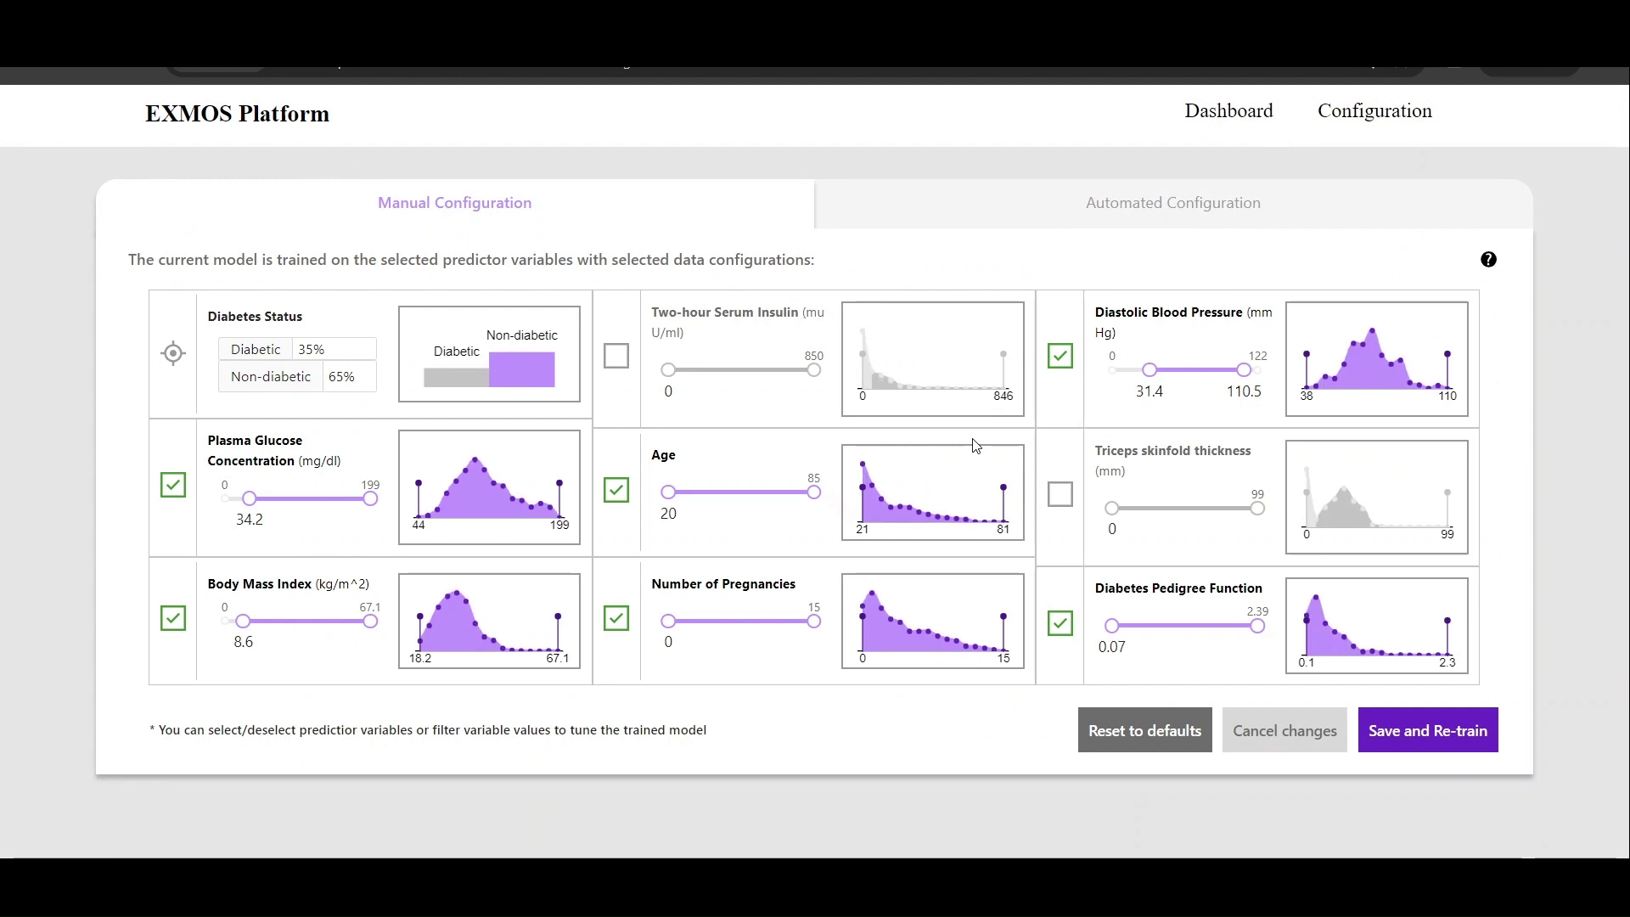
left_click(1104, 735)
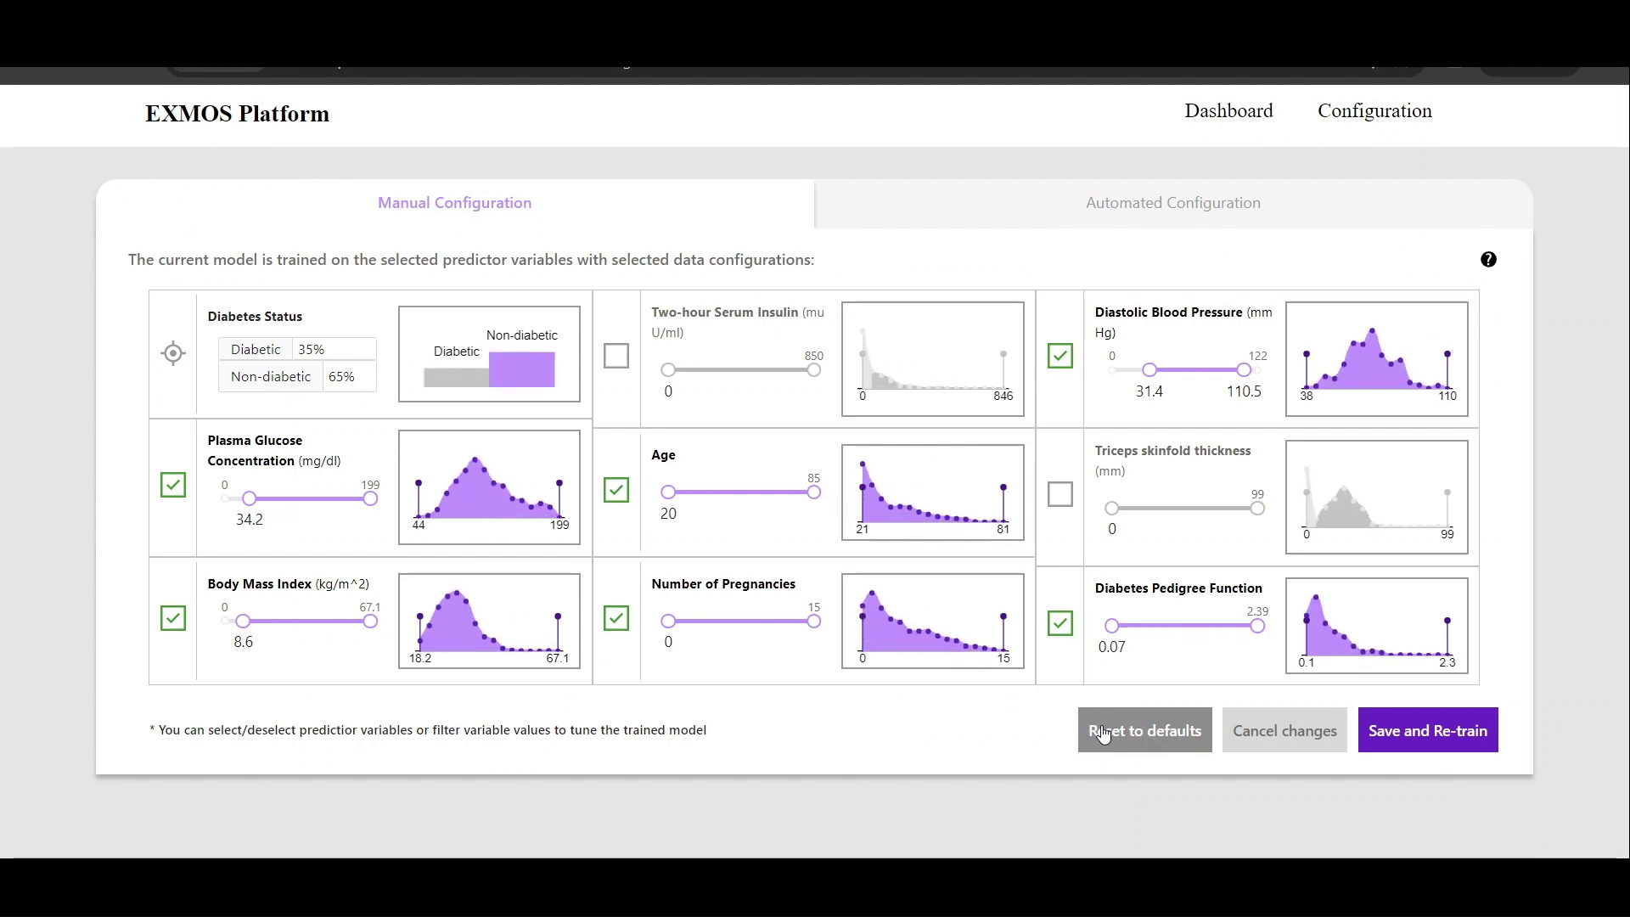
left_click(1103, 735)
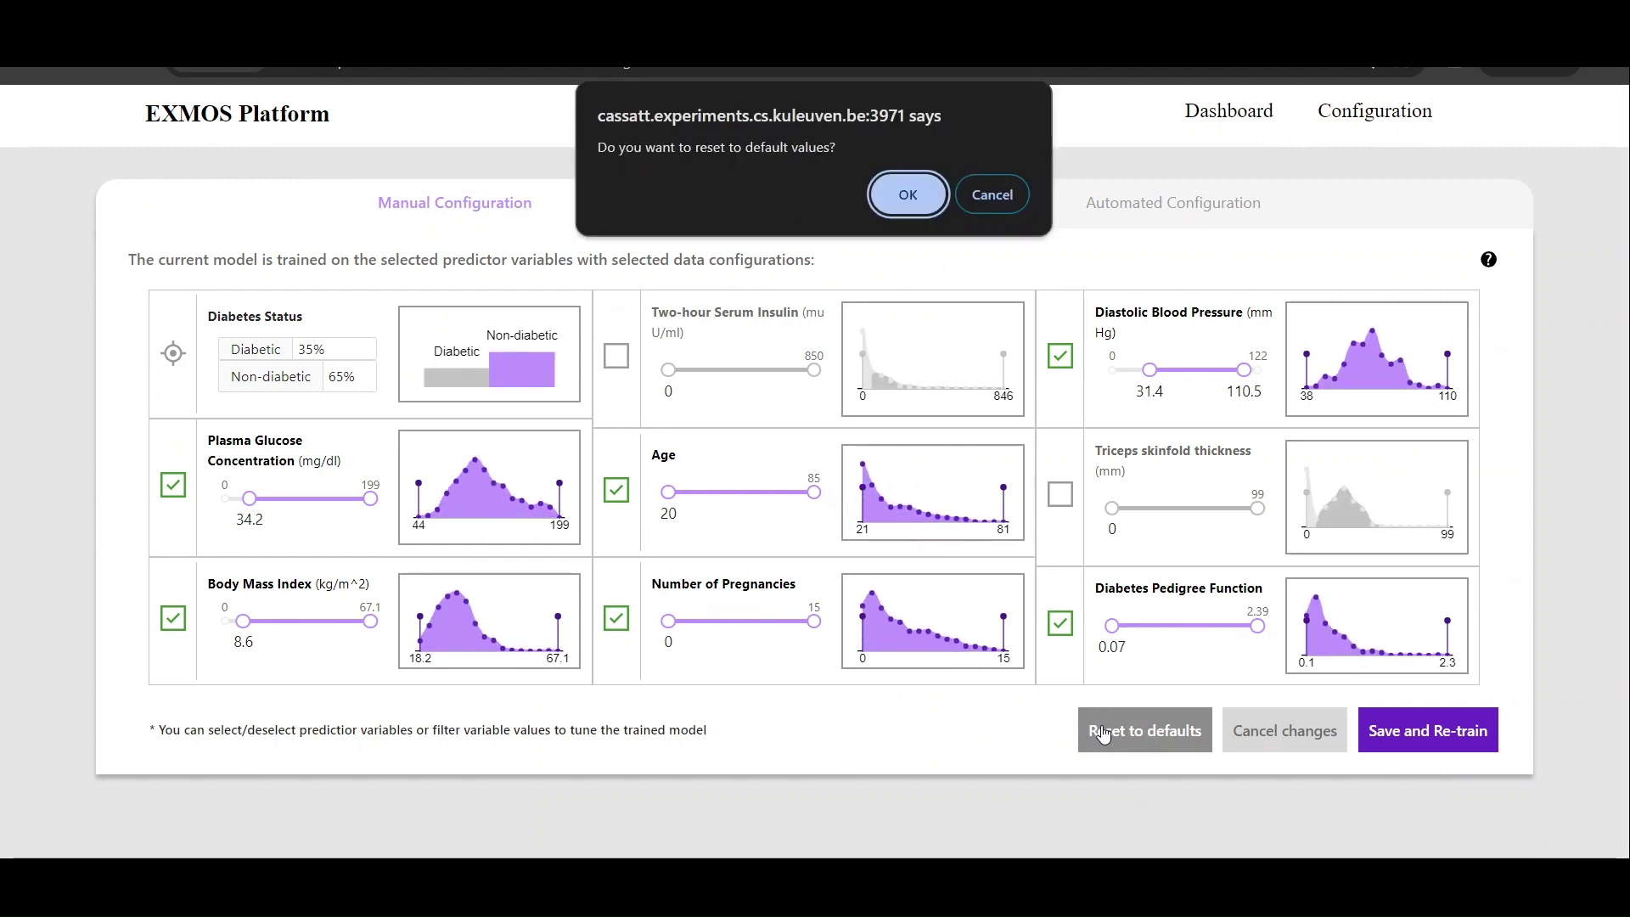
left_click(913, 194)
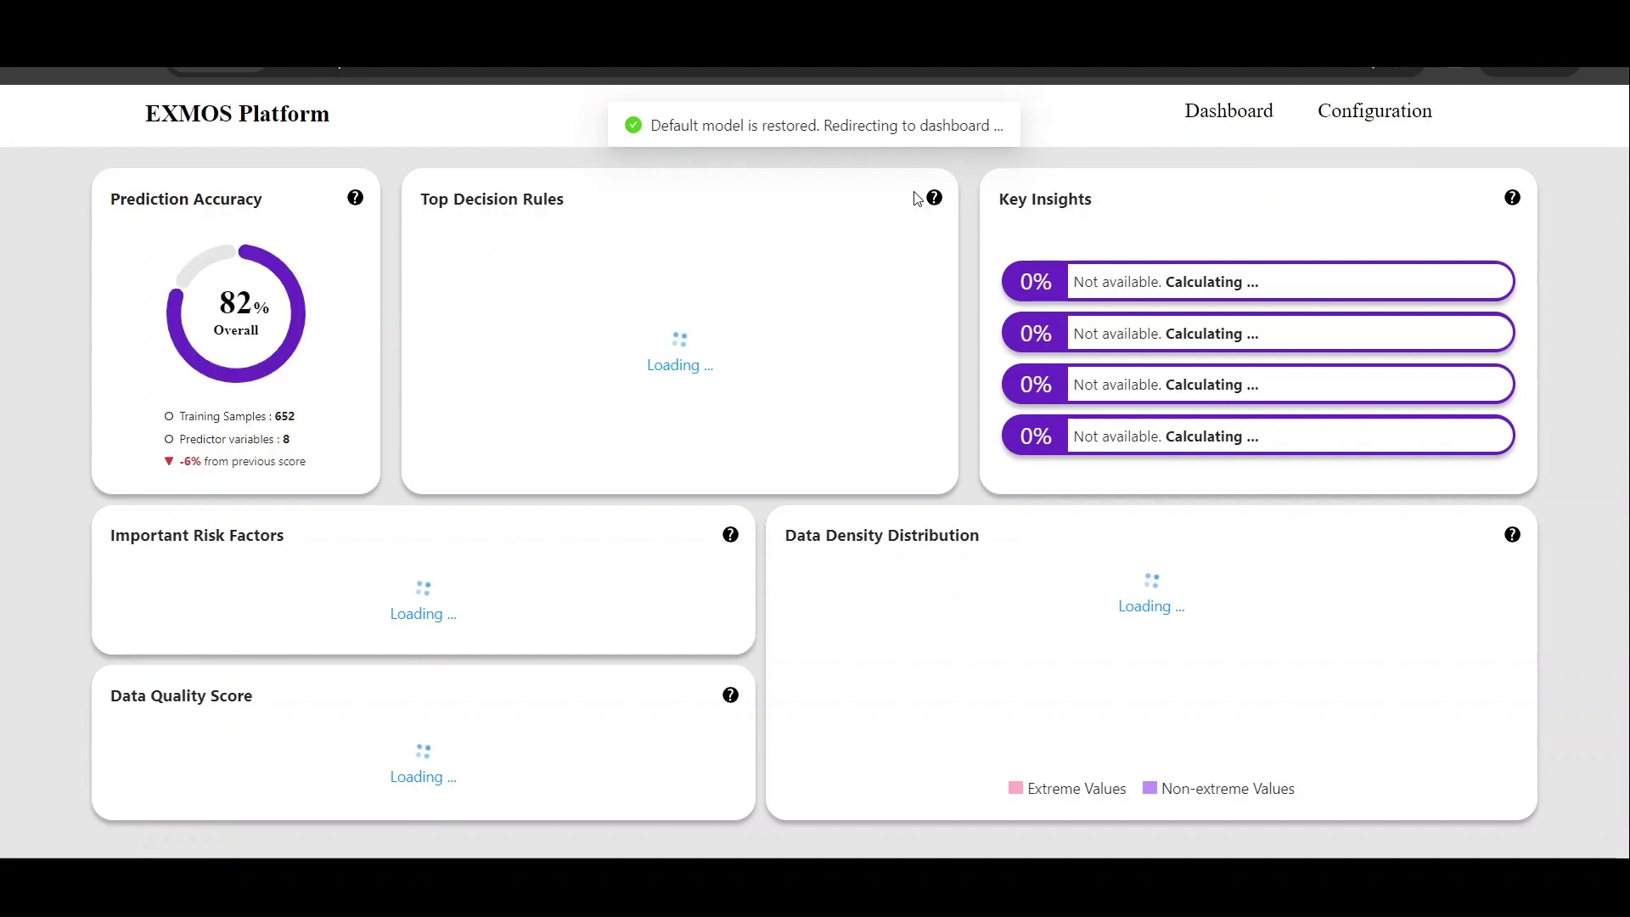
mouse_move(922, 197)
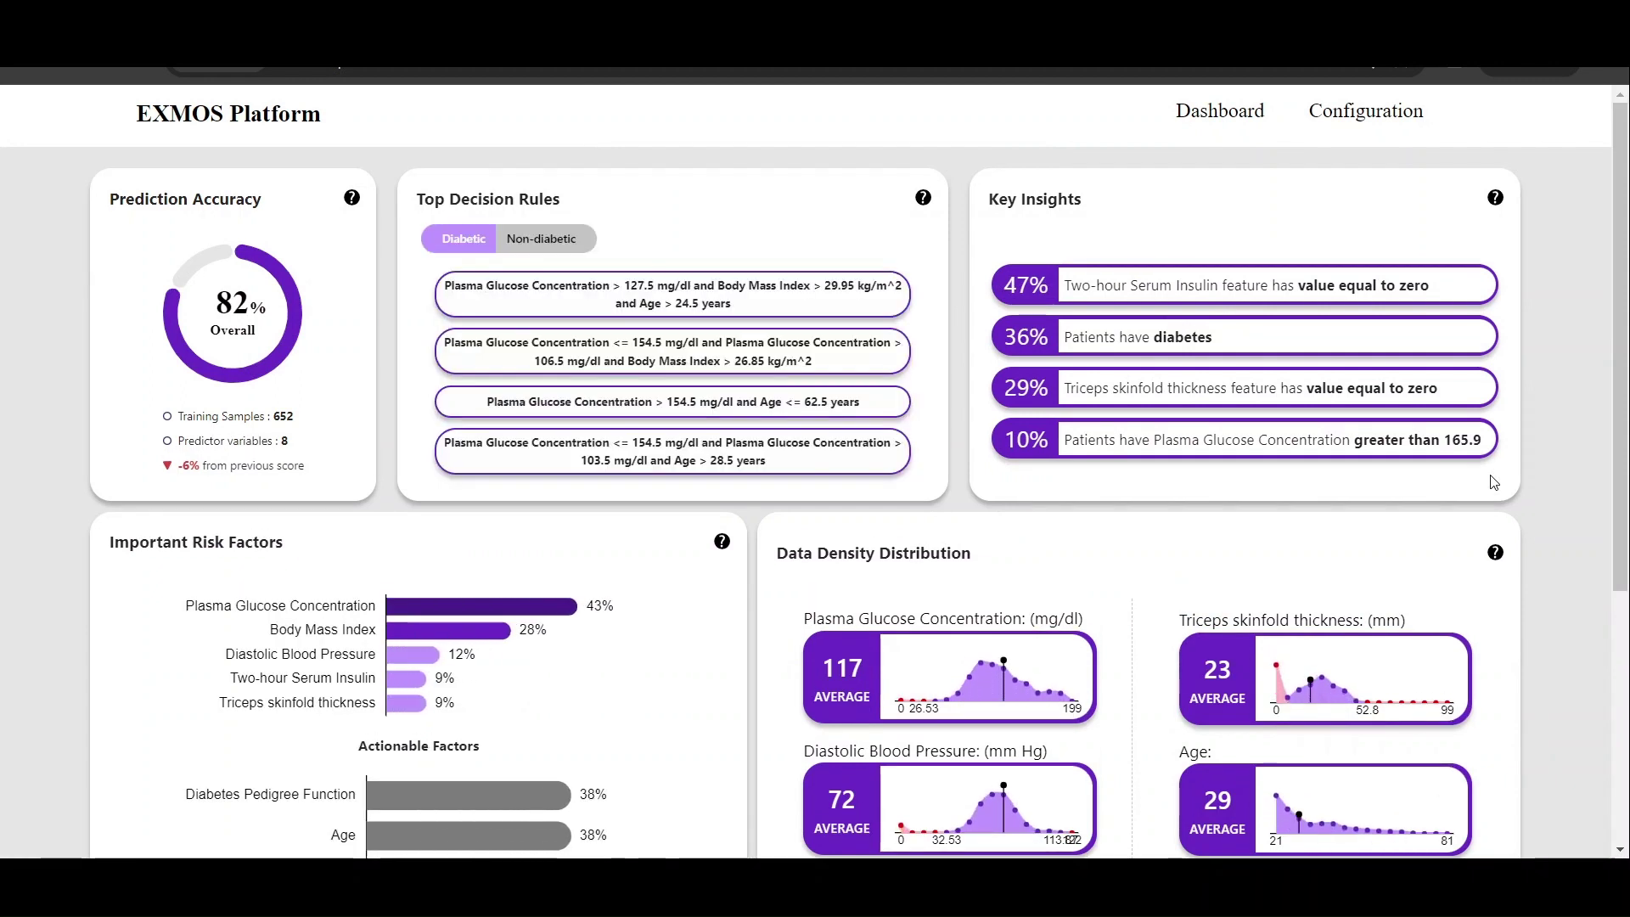
scroll(1494, 482, "down", 5)
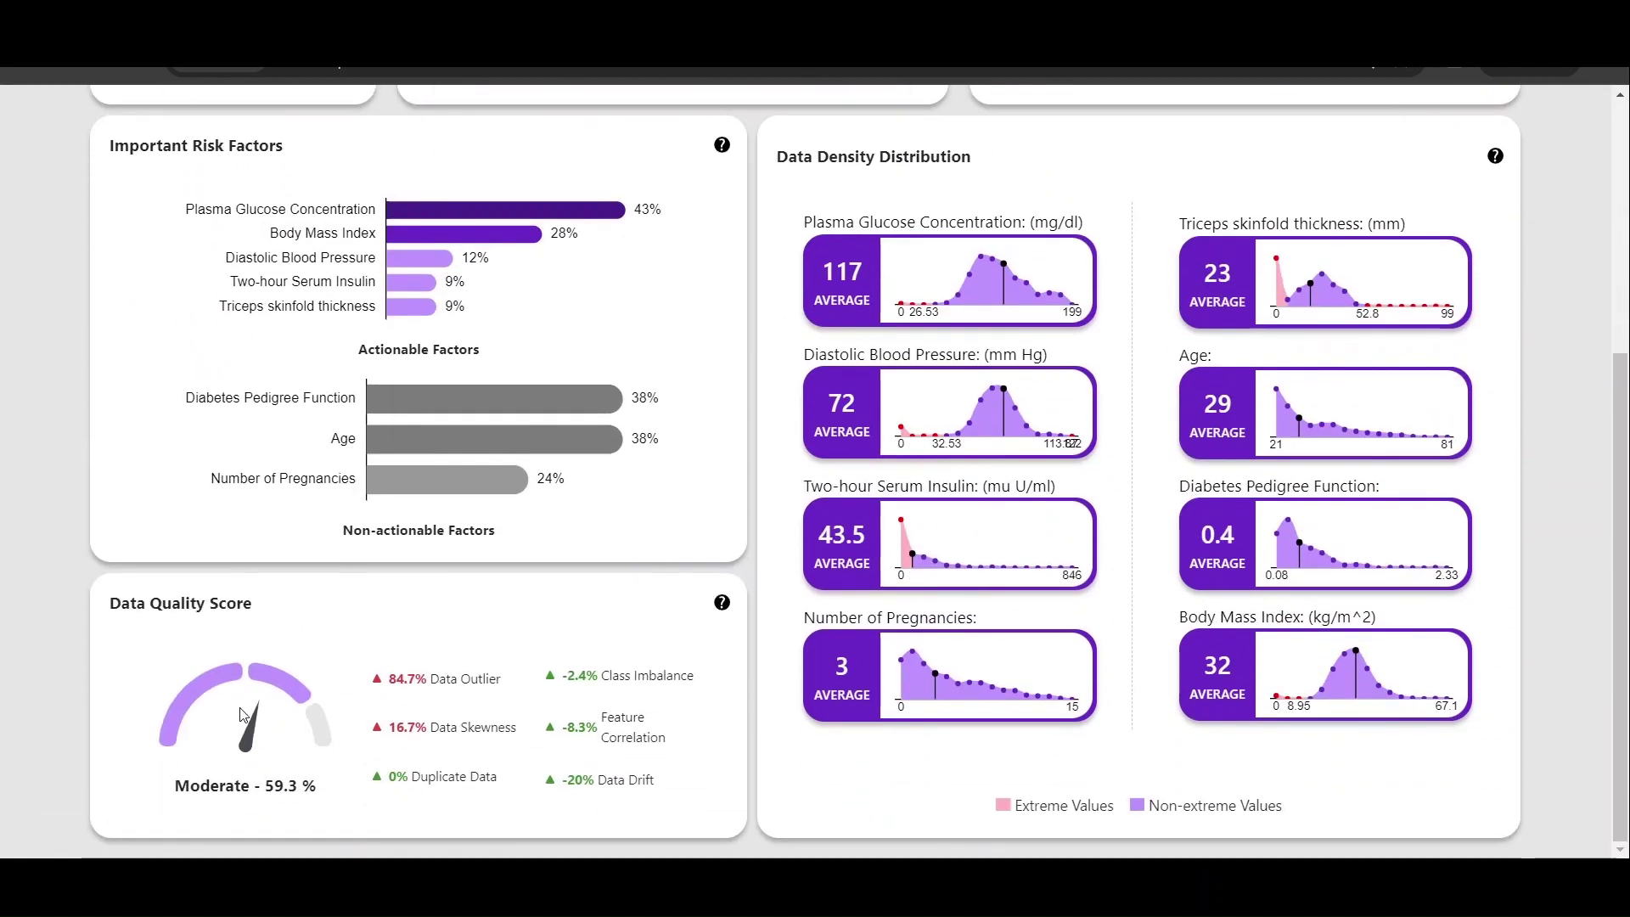
scroll(280, 717, "up", 5)
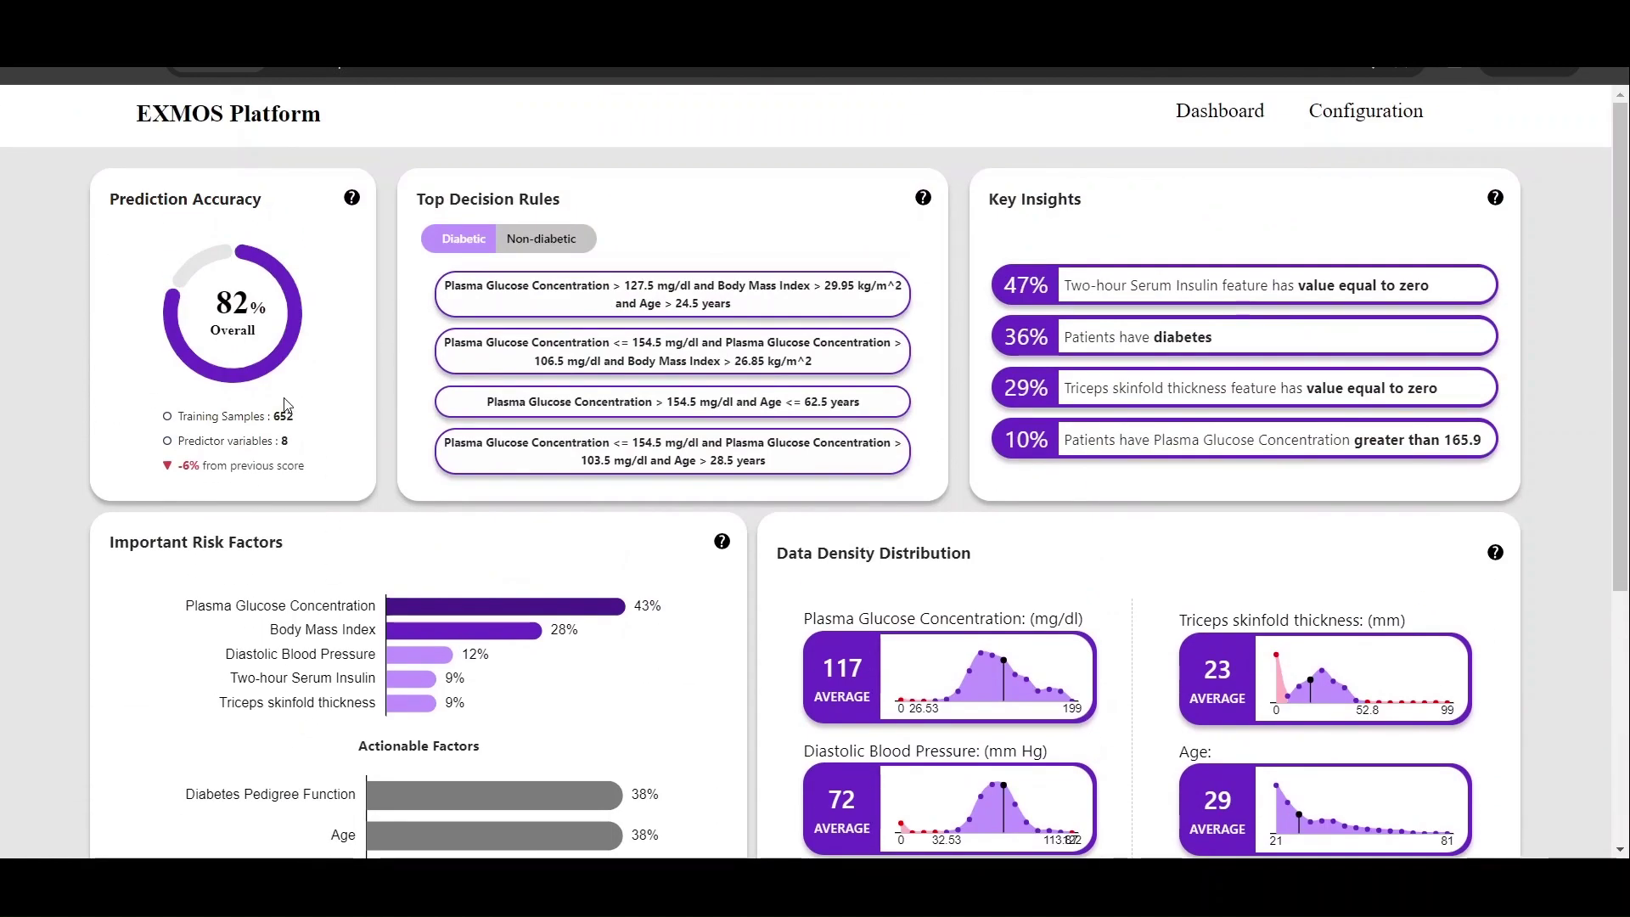
mouse_move(286, 385)
scroll(507, 491, "down", 3)
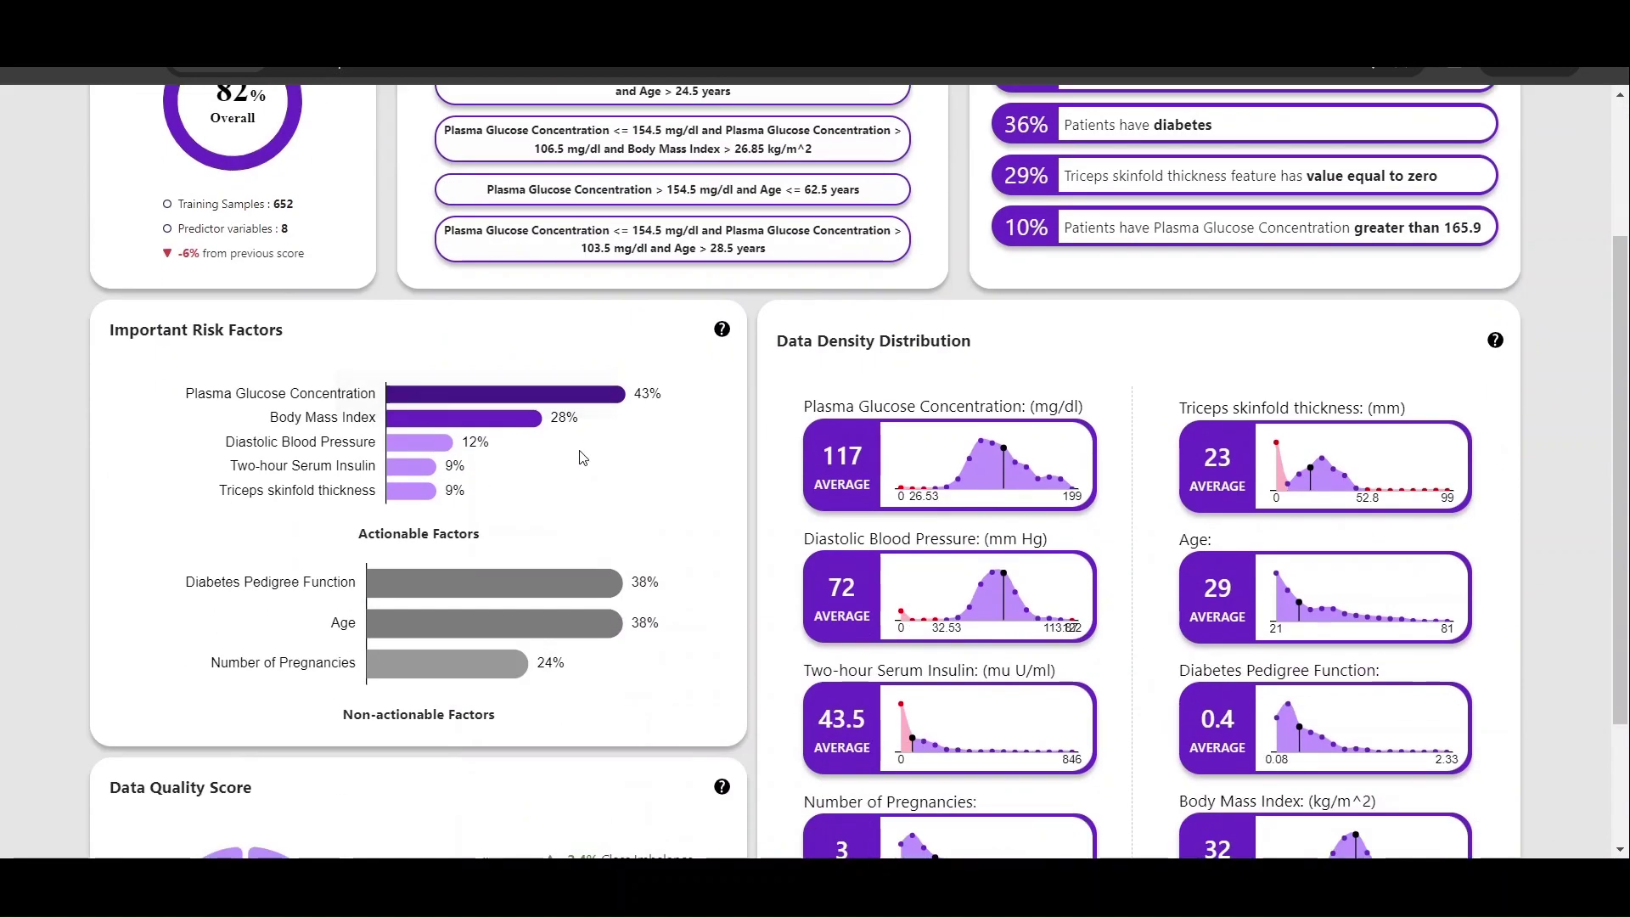
mouse_move(508, 491)
scroll(508, 490, "up", 3)
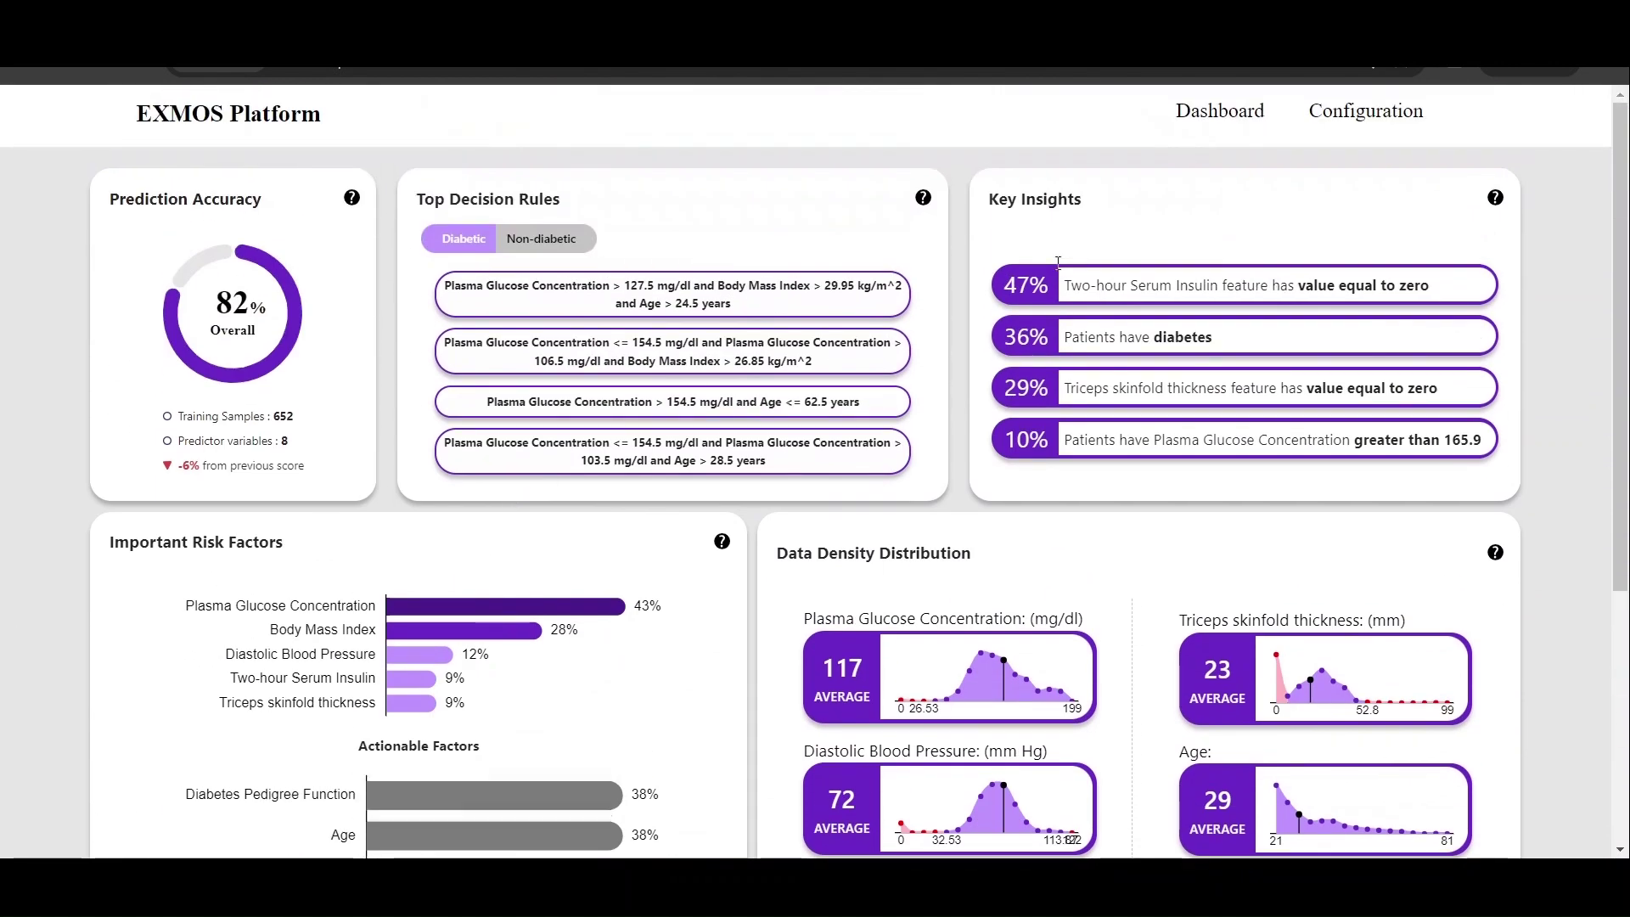
Step: Try an Age minimum of 32.1, then cancel the changes so Age stays 20–85
left_click(1314, 119)
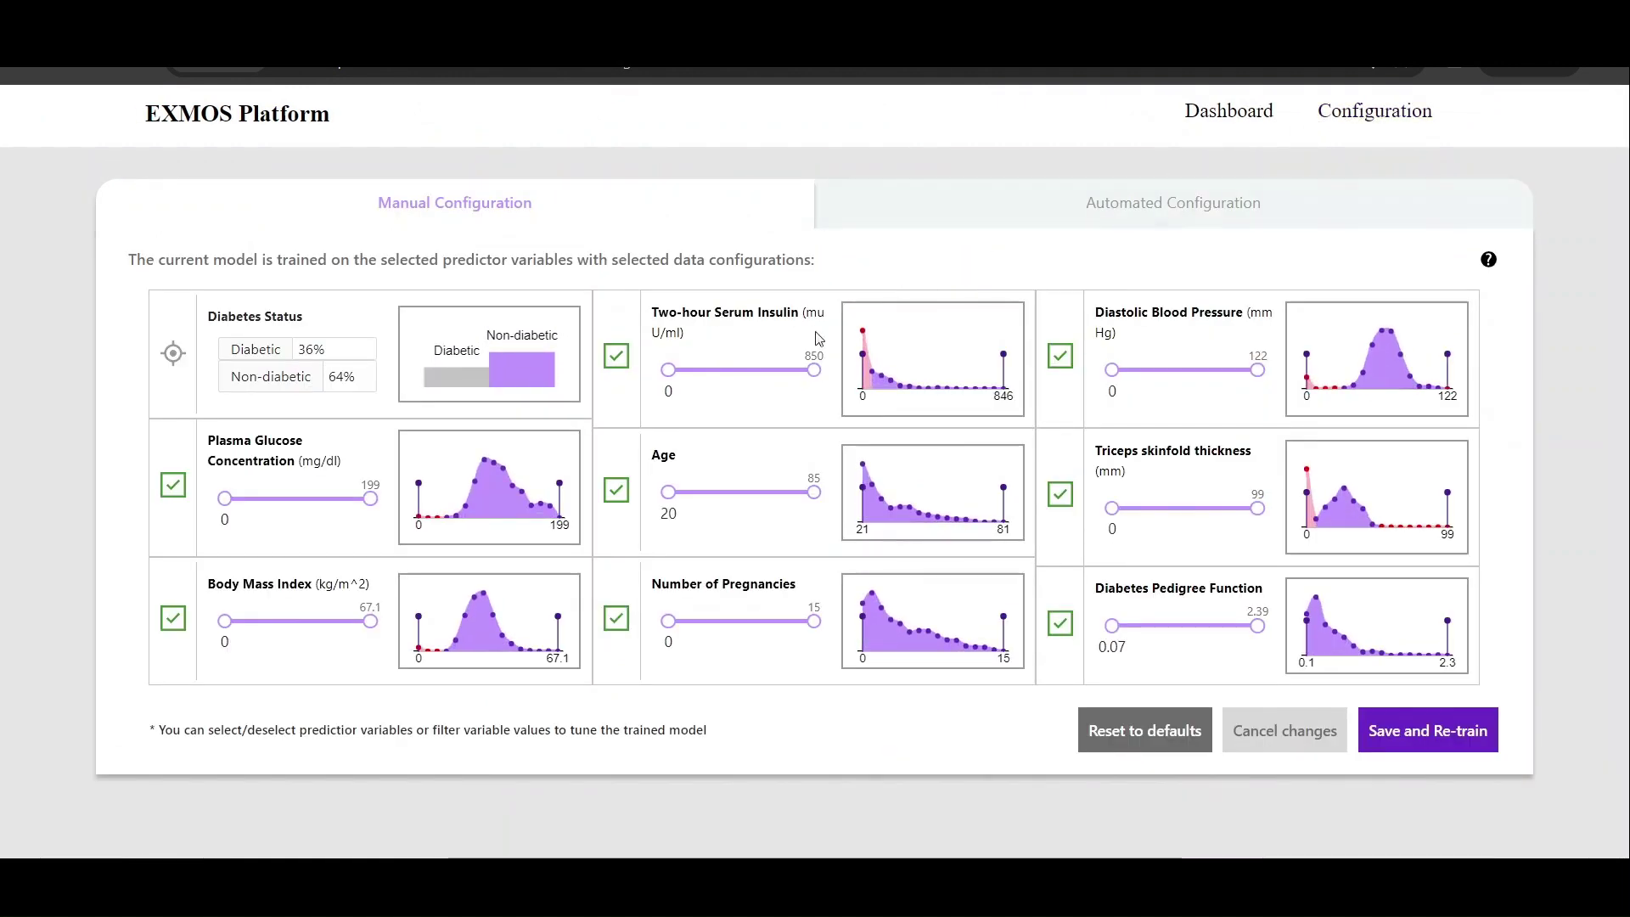
left_click(695, 494)
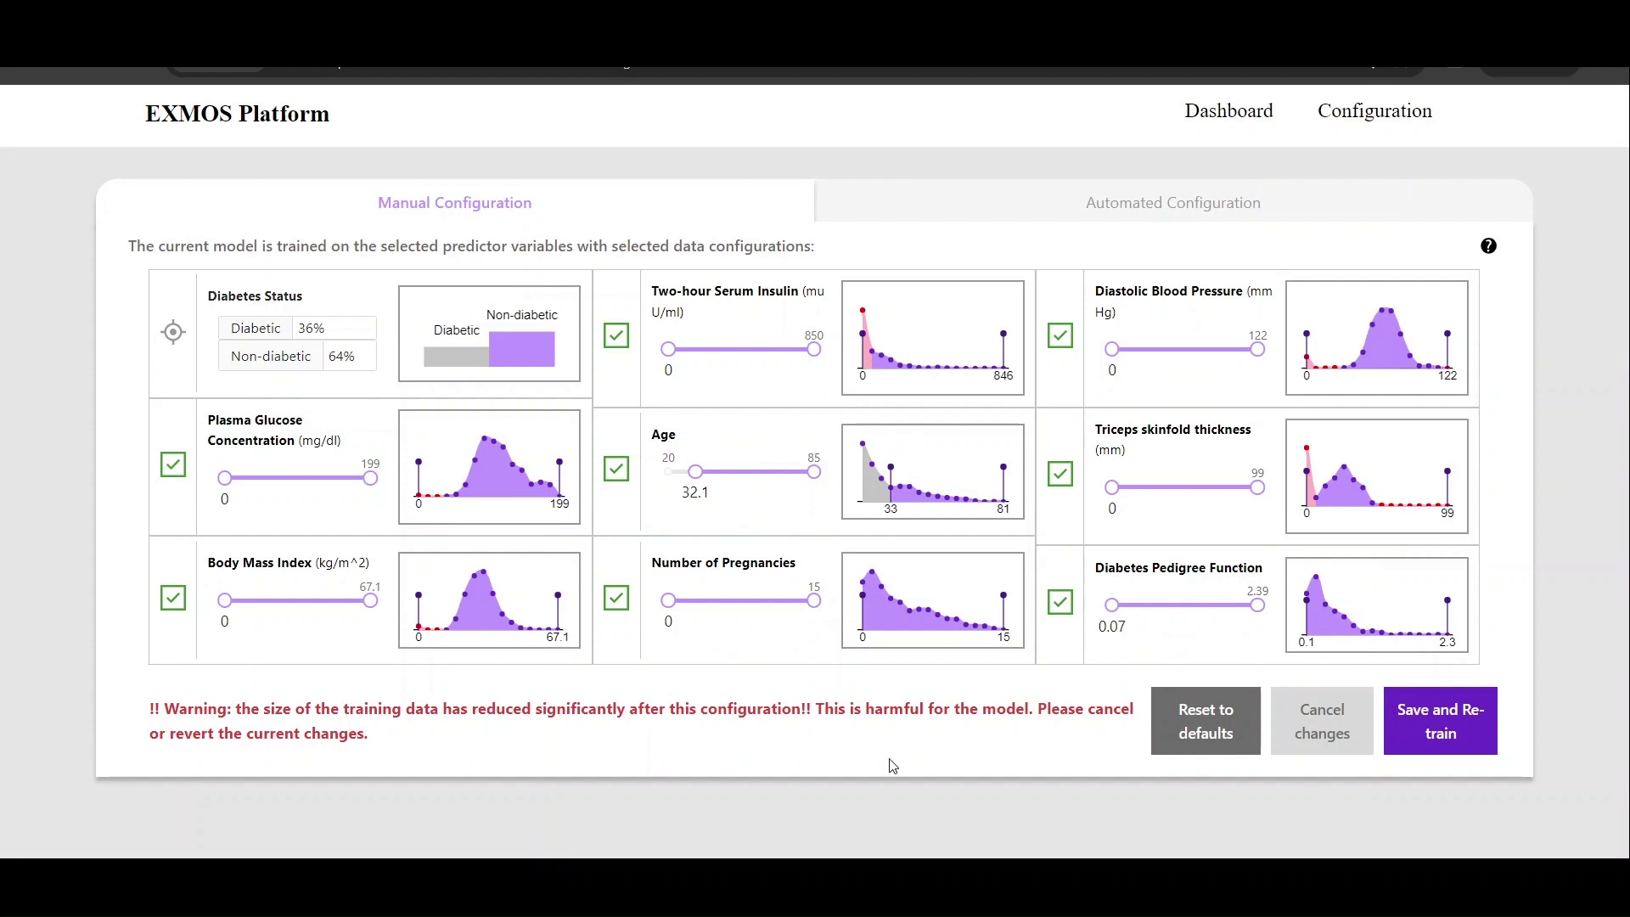
left_click(1345, 735)
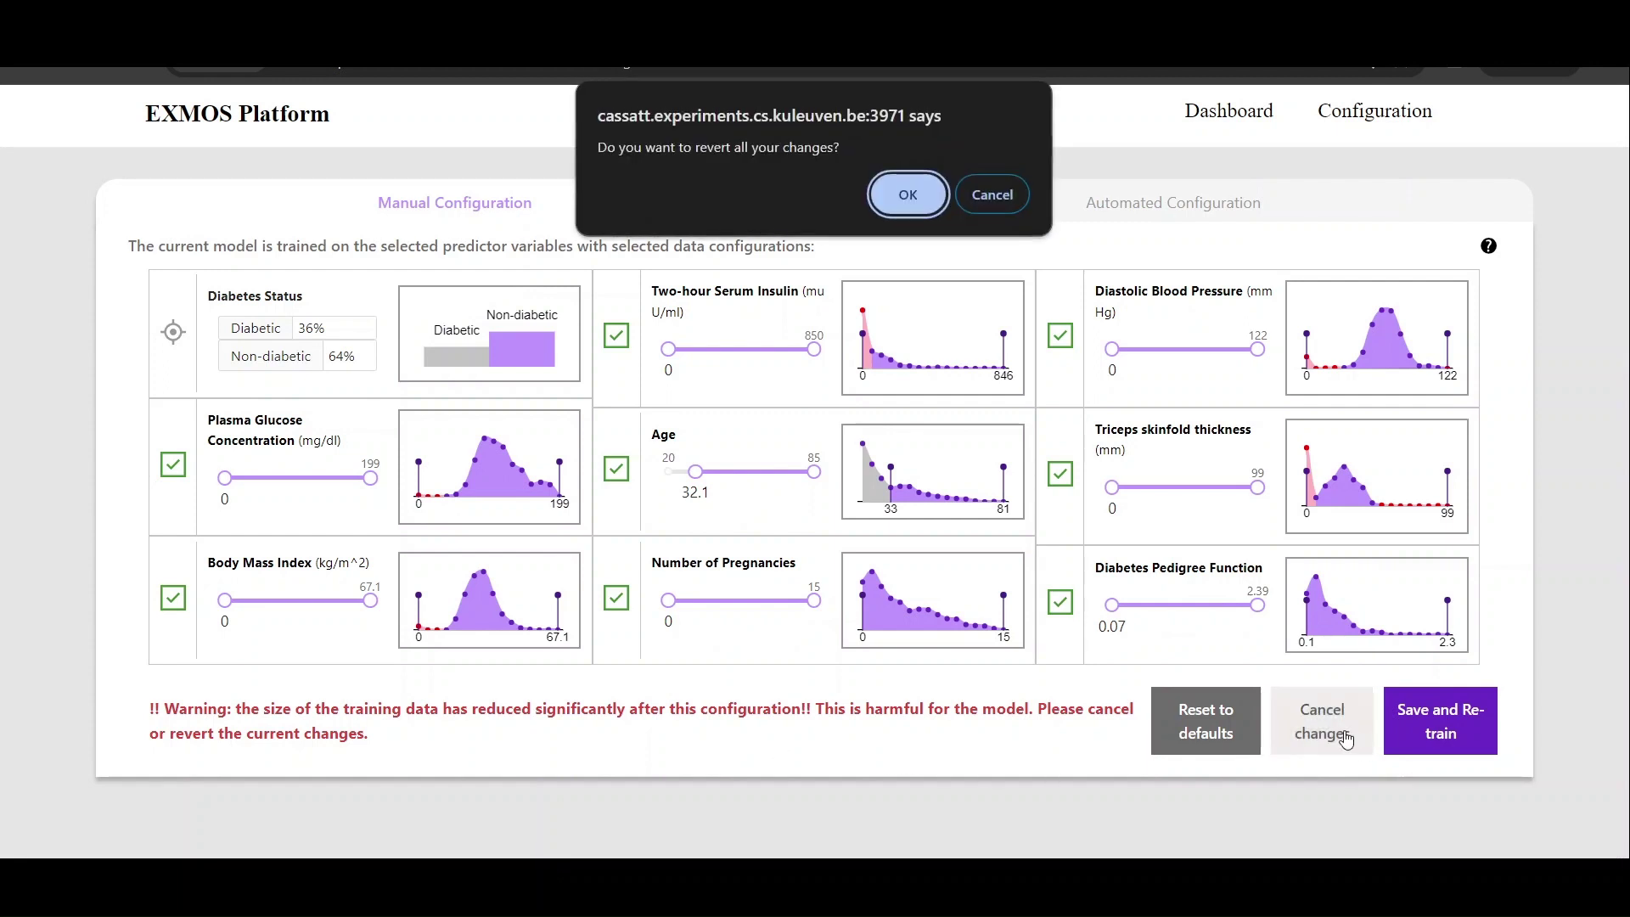
left_click(911, 196)
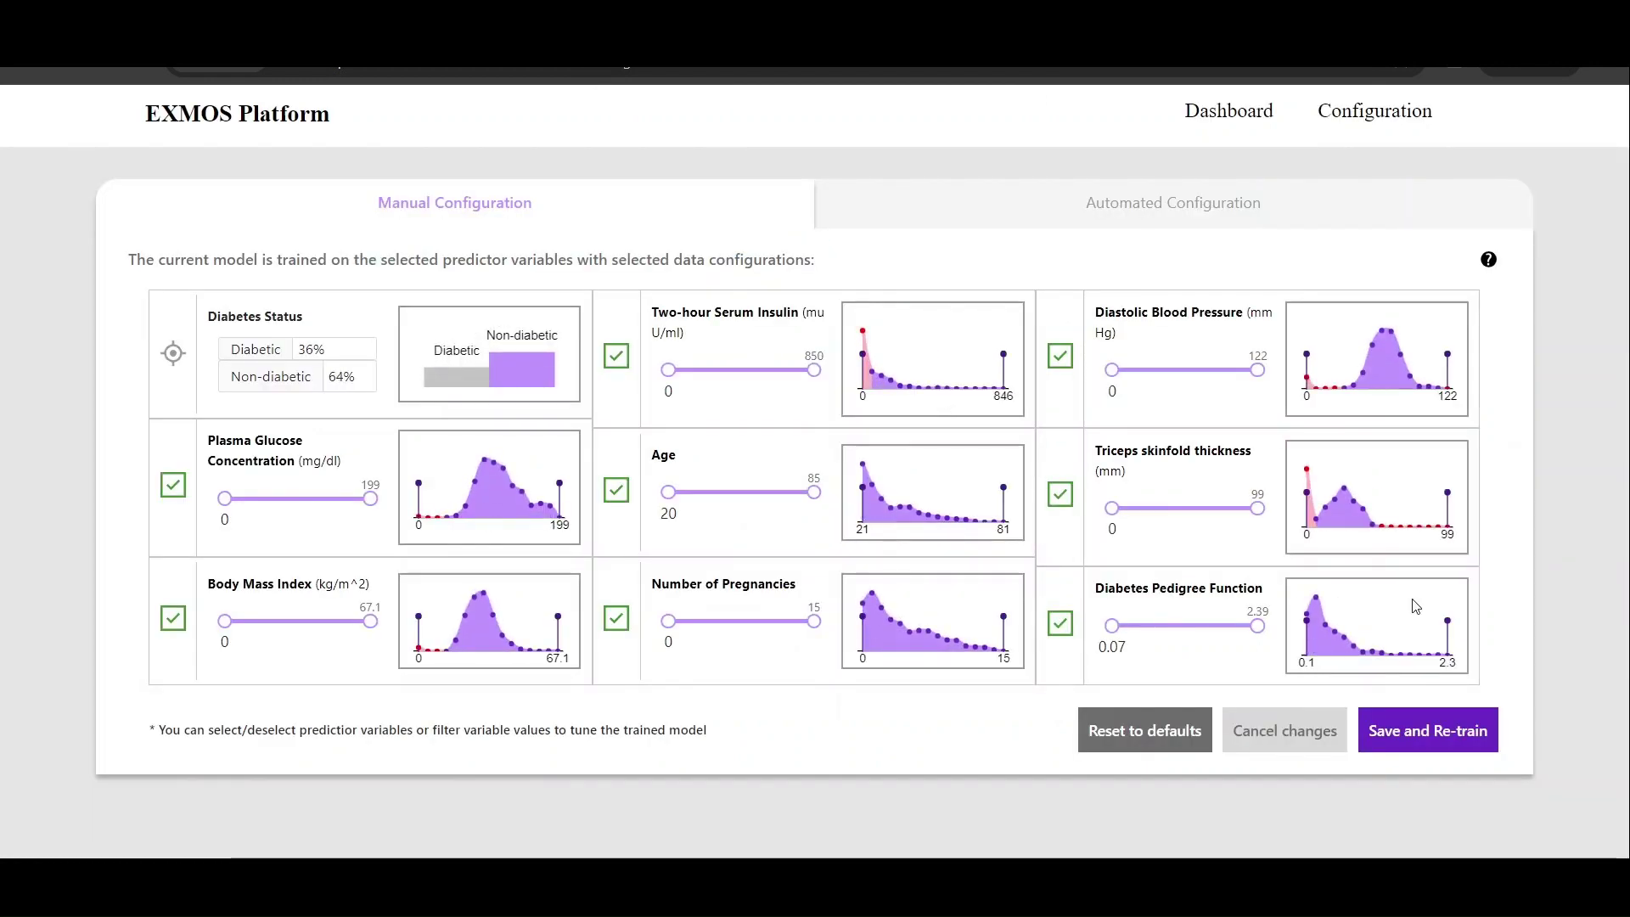
Step: In Automated Configuration, show Data Outlier before/after charts for Diastolic Blood Pressure
left_click(1211, 224)
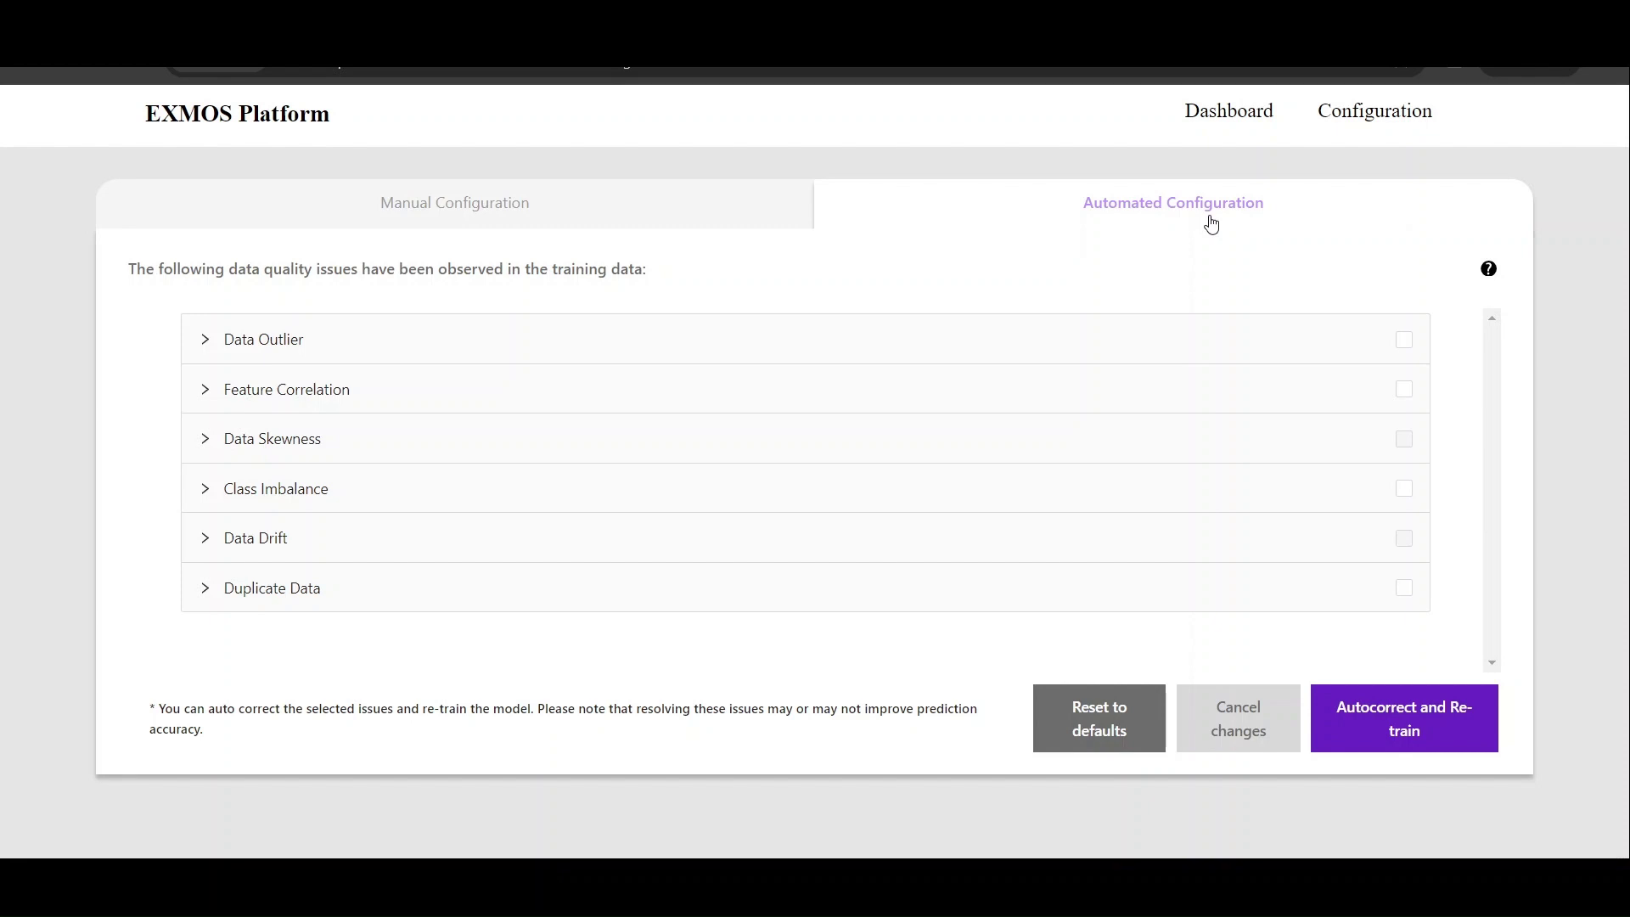
left_click(282, 346)
left_click(629, 408)
left_click(645, 478)
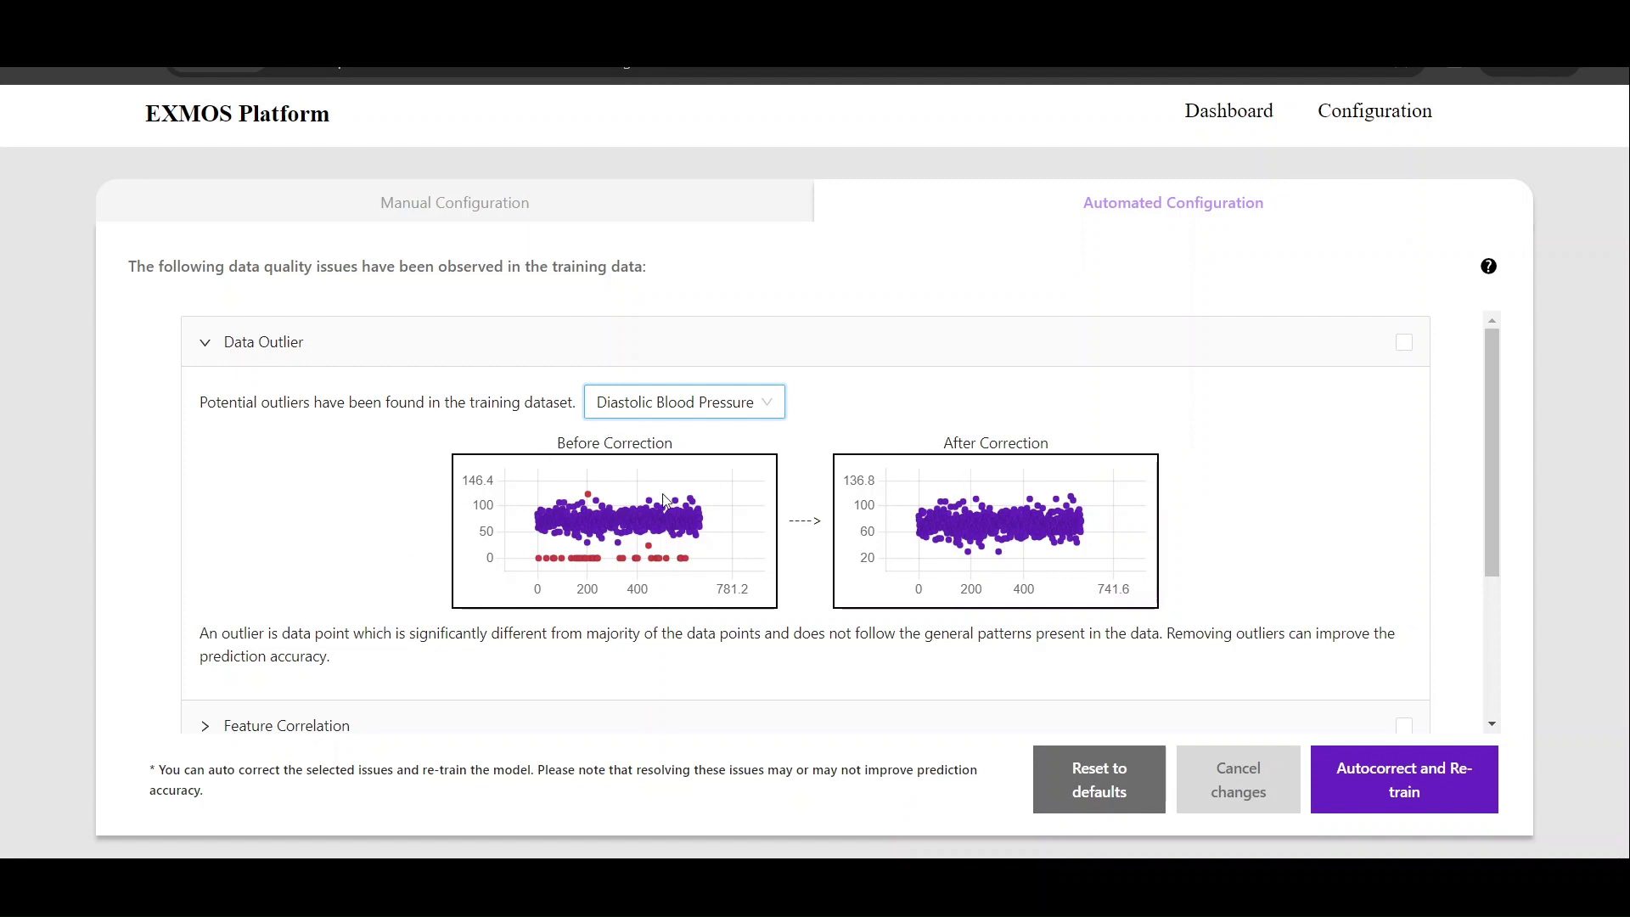
mouse_move(665, 512)
Step: Read the Feature Correlation, Data Skewness, Class Imbalance, Data Drift and Duplicate Data explanations
scroll(510, 665, "down", 1)
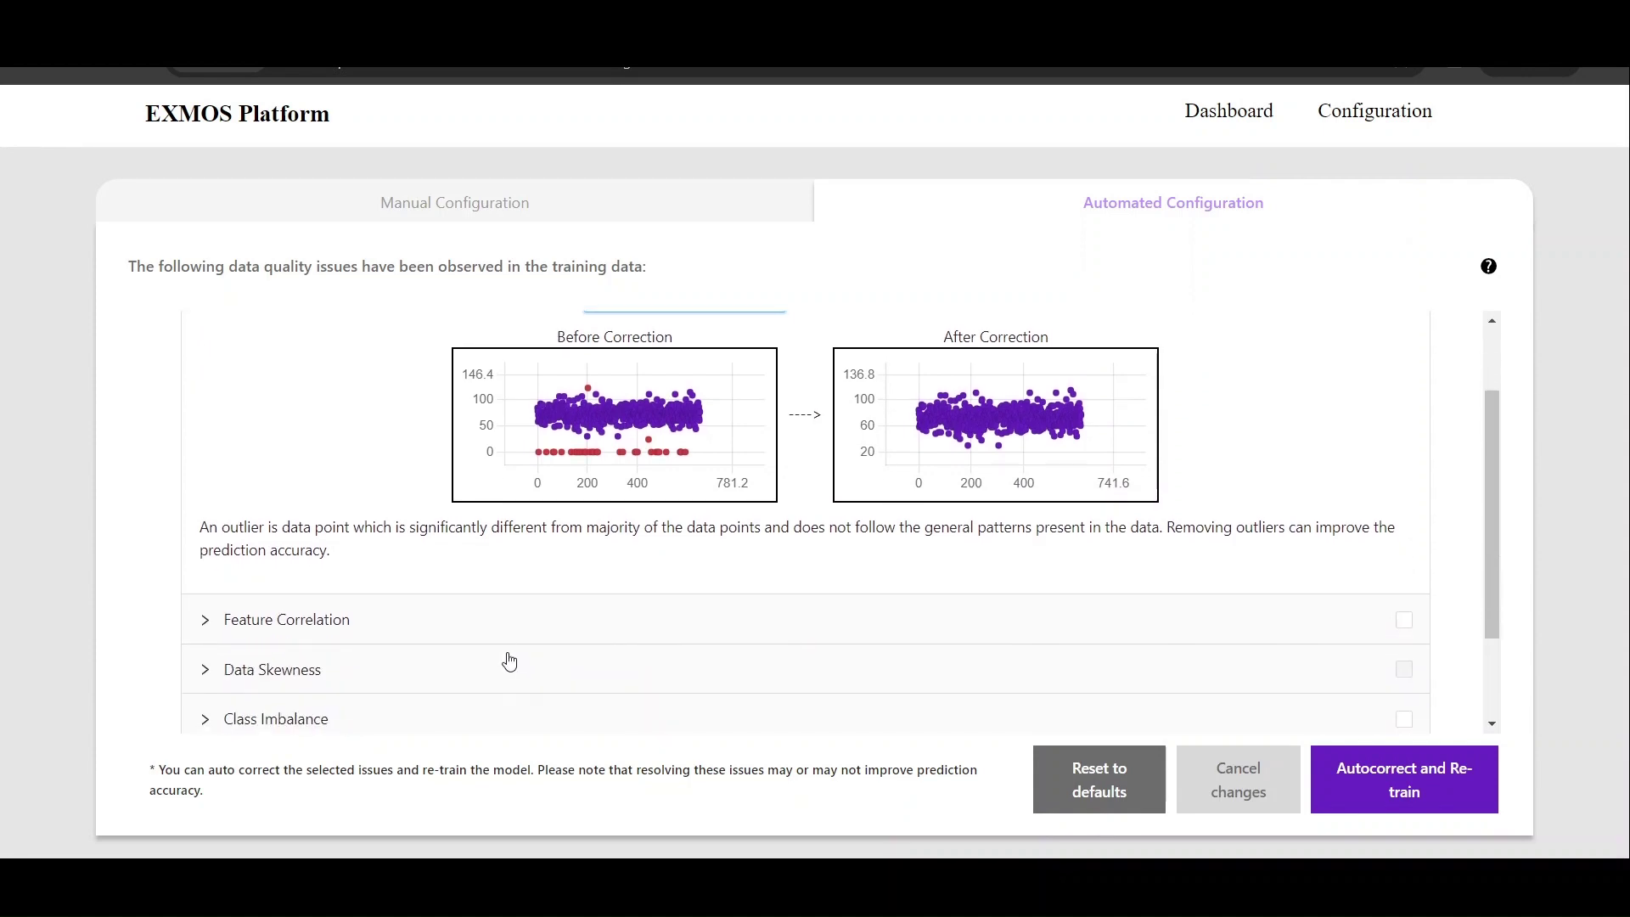
scroll(492, 645, "down", 1)
left_click(335, 528)
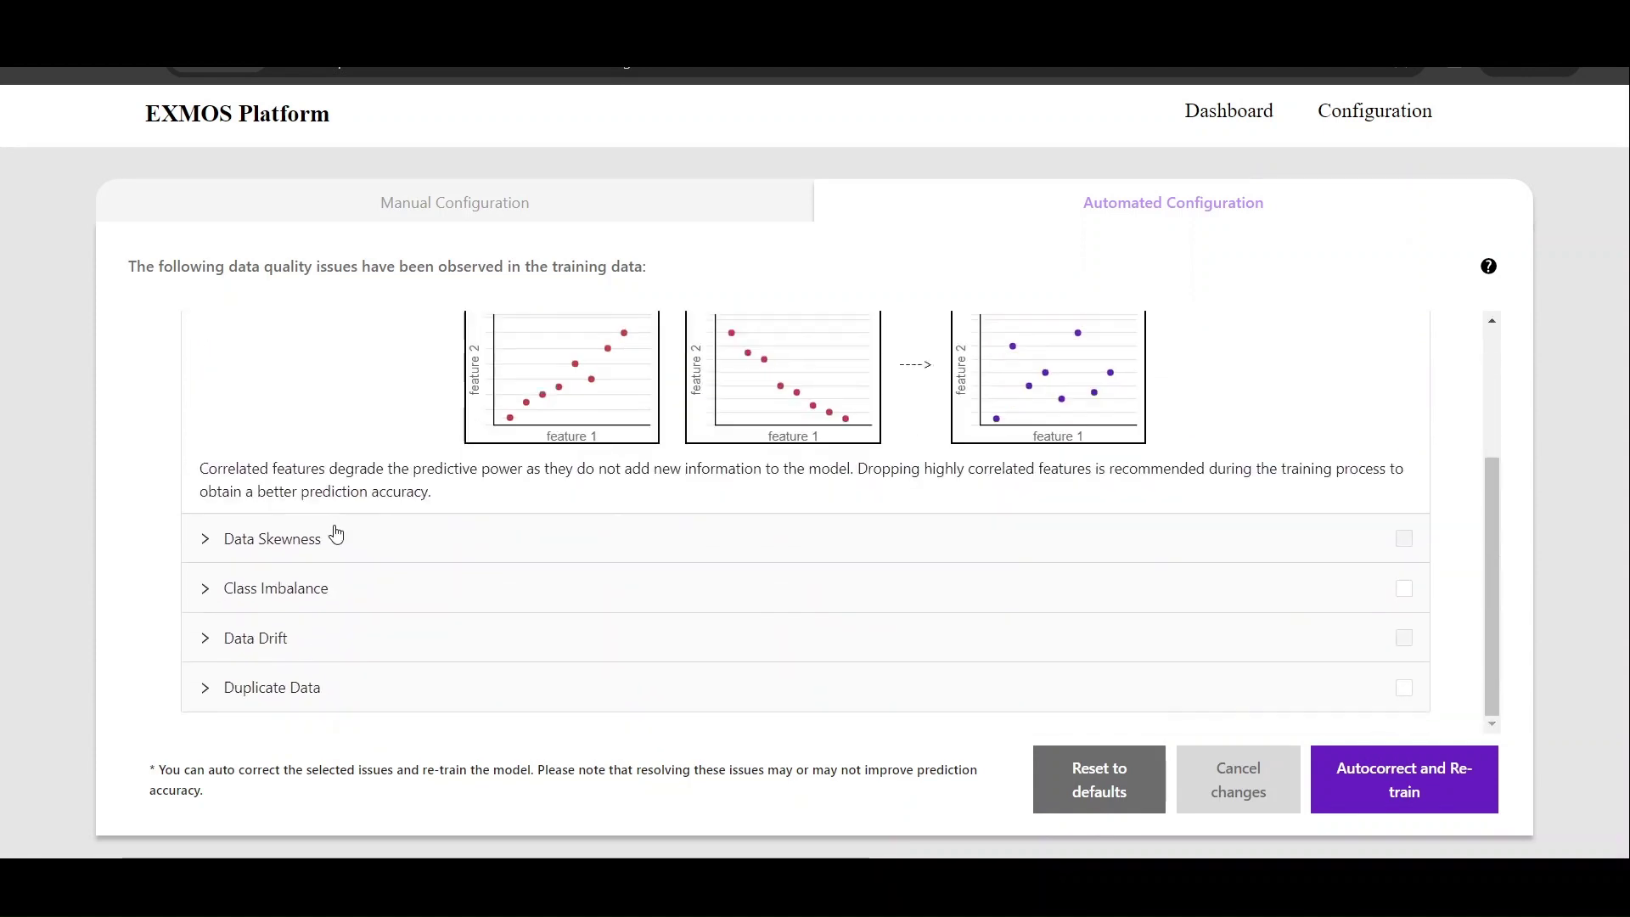
scroll(364, 599, "up", 1)
left_click(268, 647)
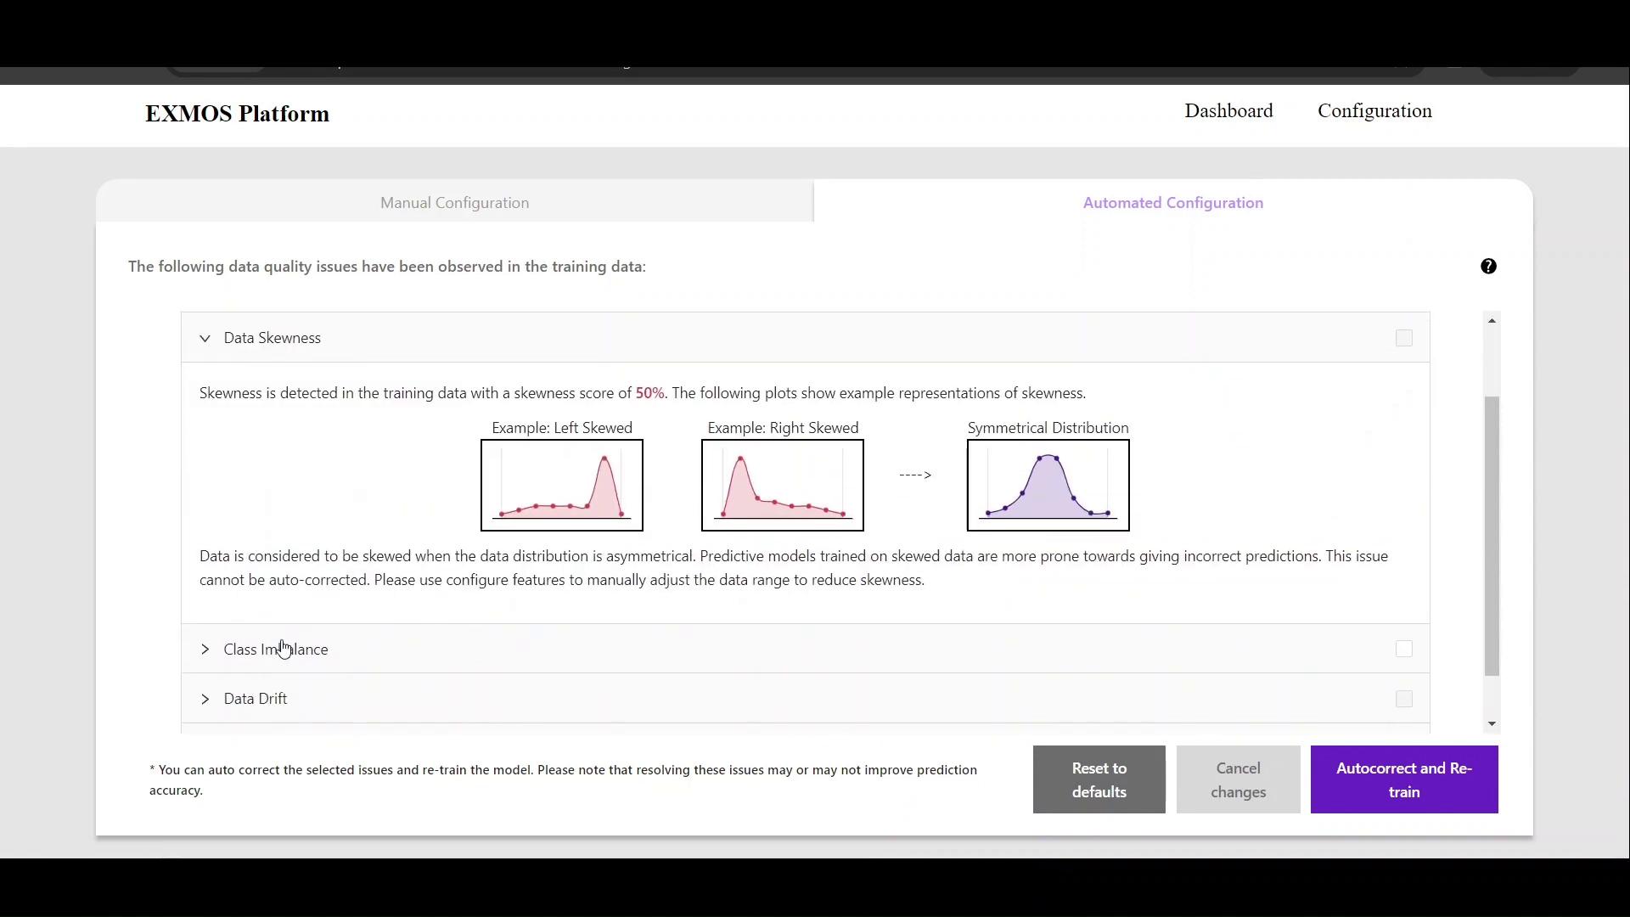
left_click(314, 650)
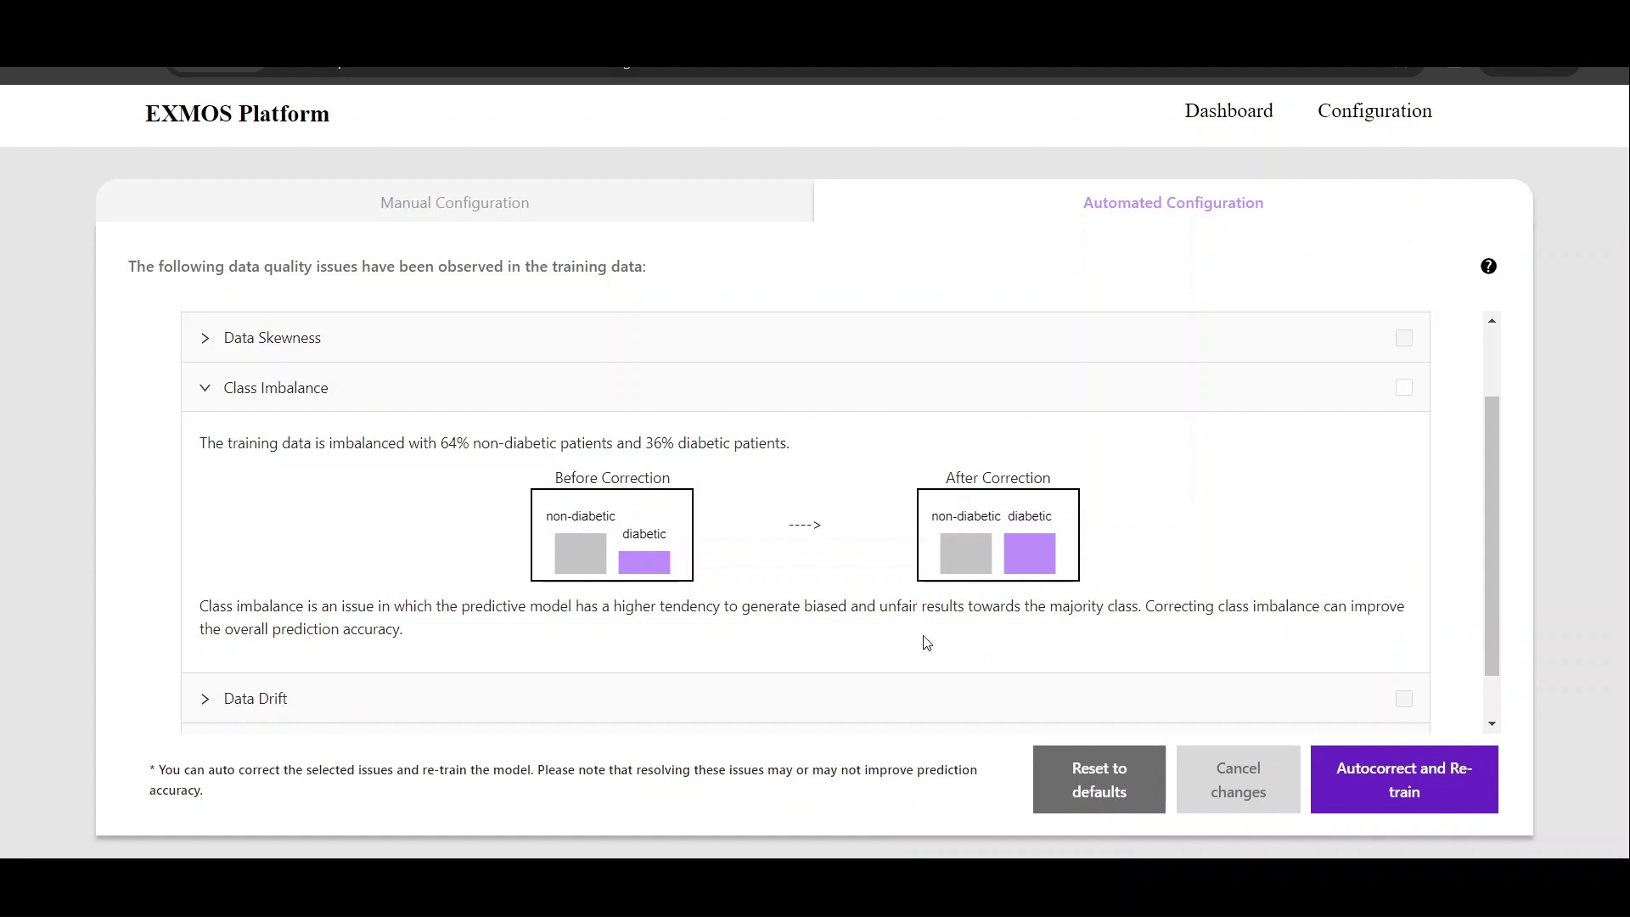
scroll(679, 671, "down", 1)
left_click(679, 626)
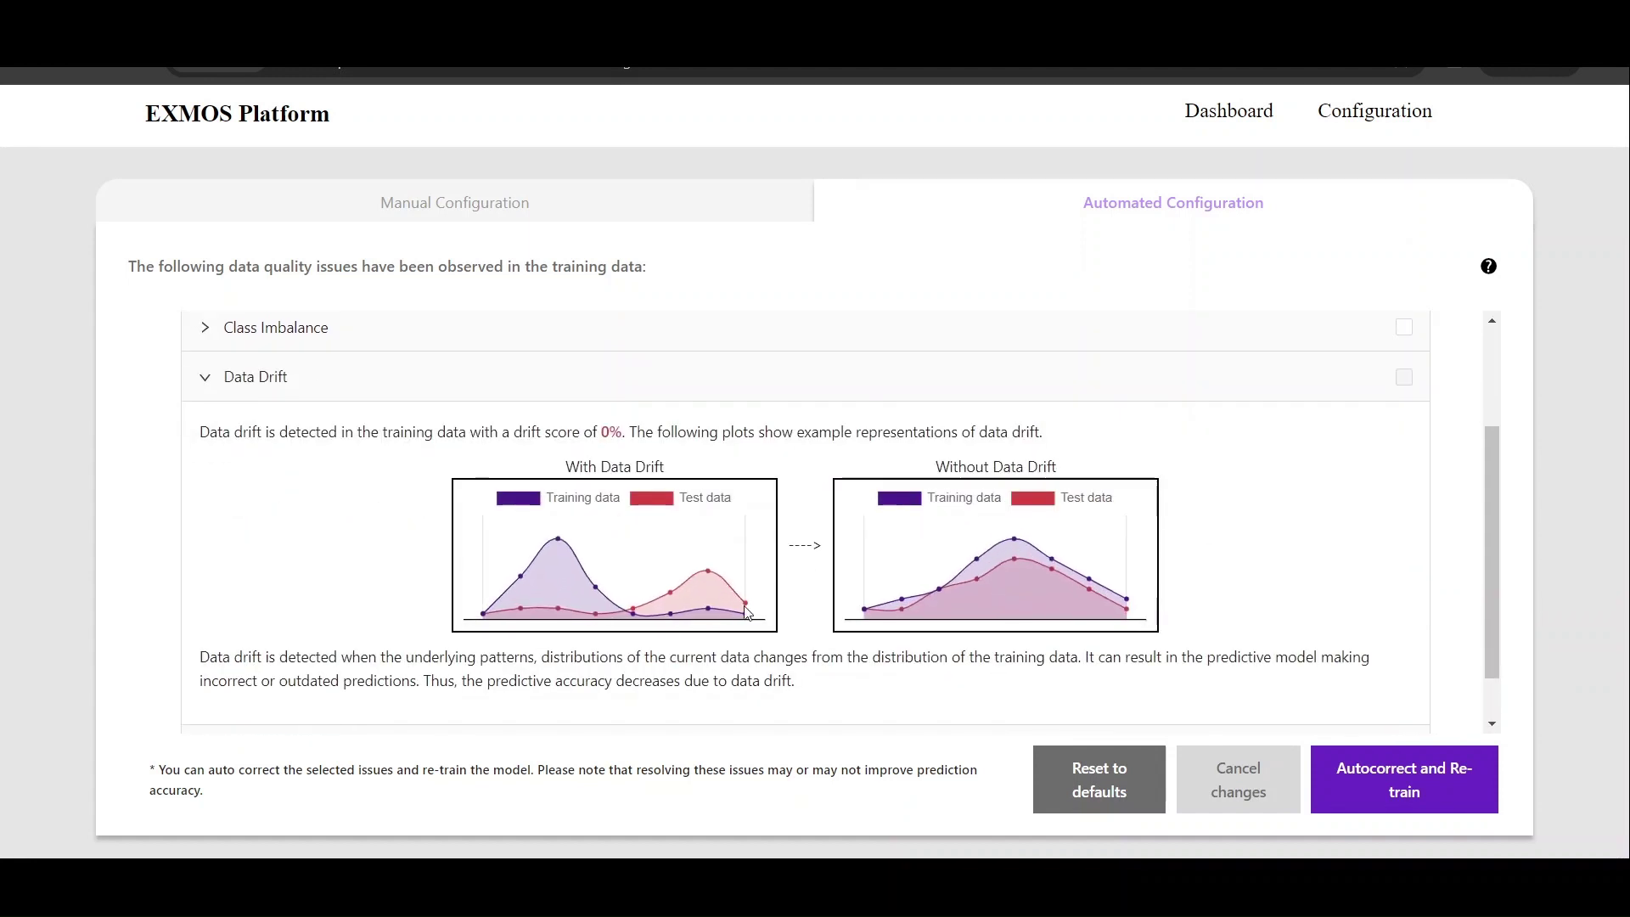
scroll(803, 681, "down", 1)
left_click(803, 684)
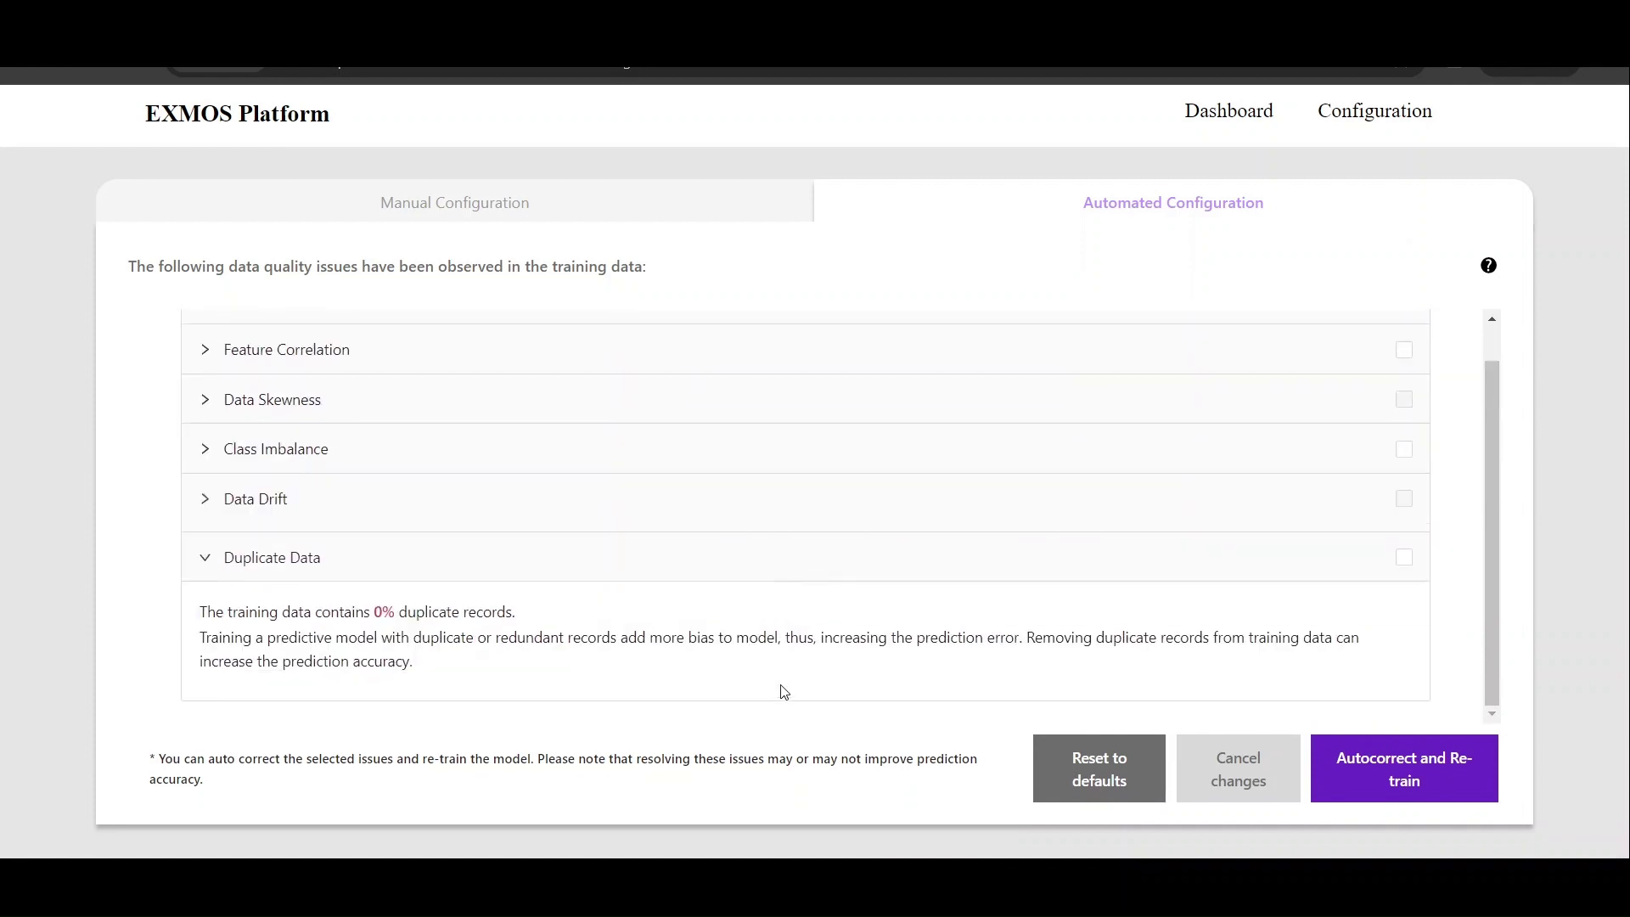
left_click(831, 609)
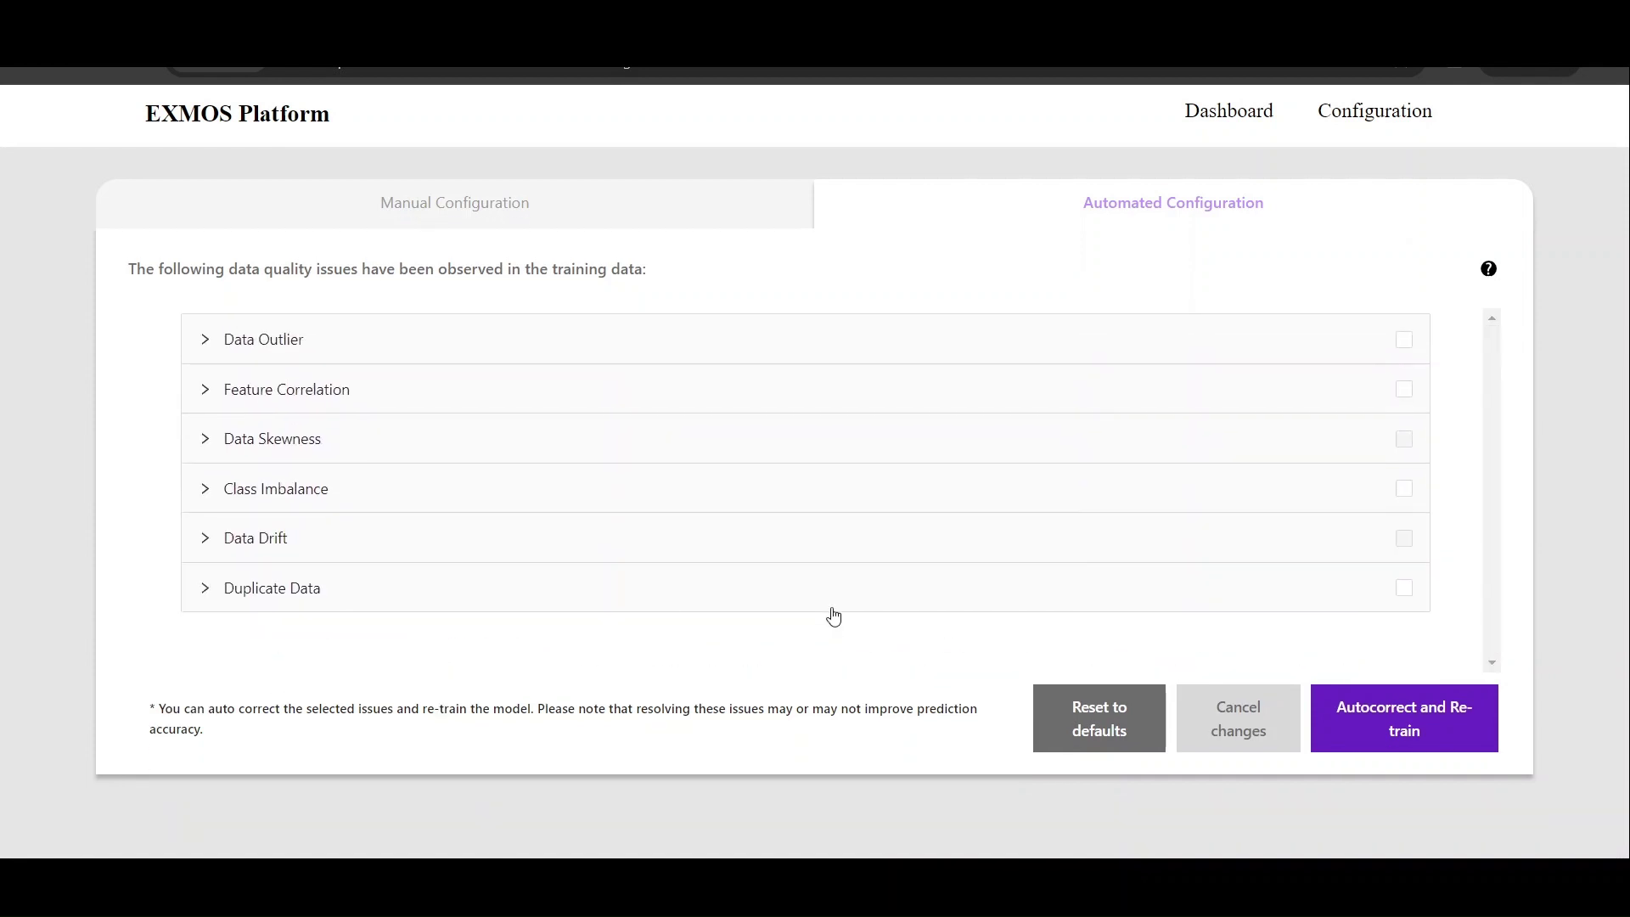
Step: Autocorrect Data Outlier, Feature Correlation and Class Imbalance, then retrain the model
left_click(1404, 341)
scroll(1402, 458, "down", 2)
left_click(1404, 514)
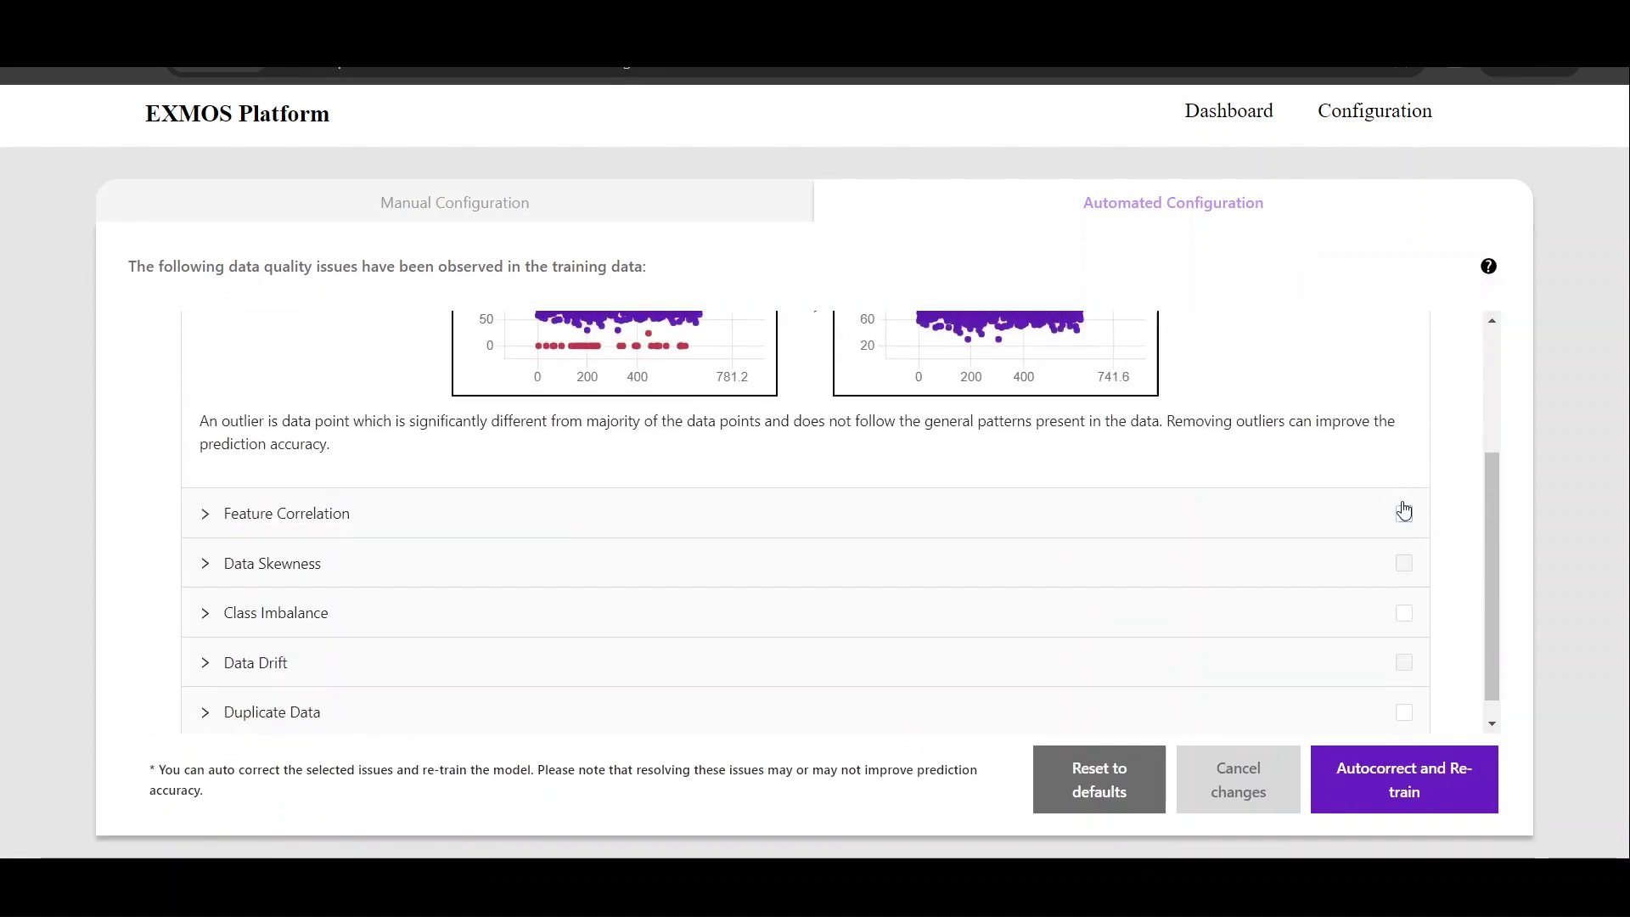
left_click(1404, 491)
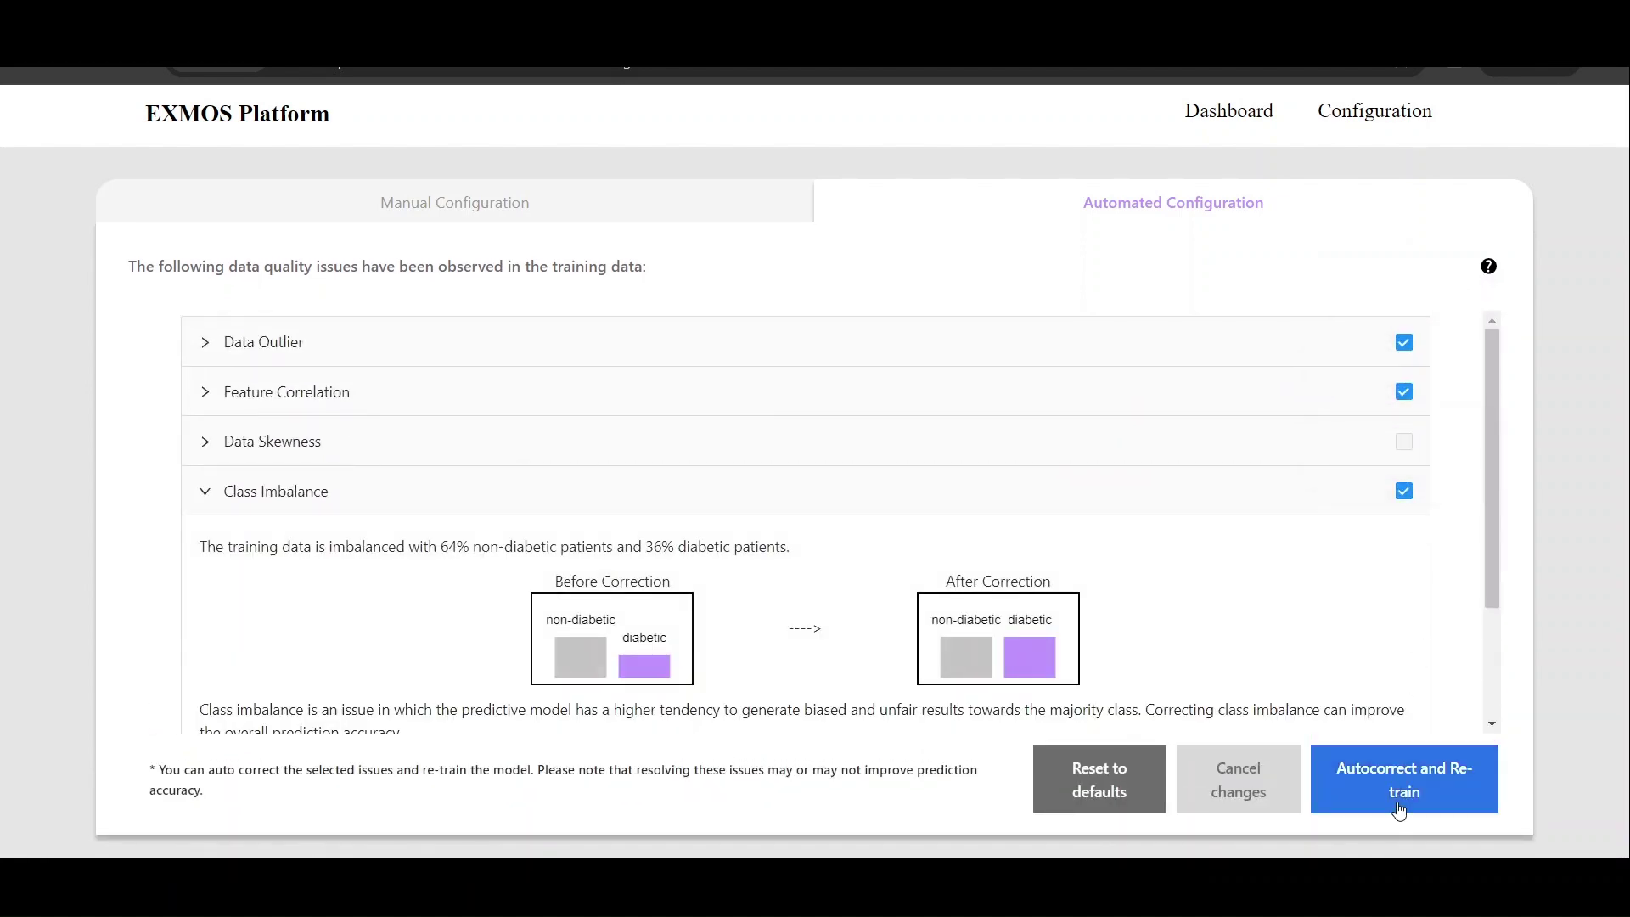
left_click(1398, 811)
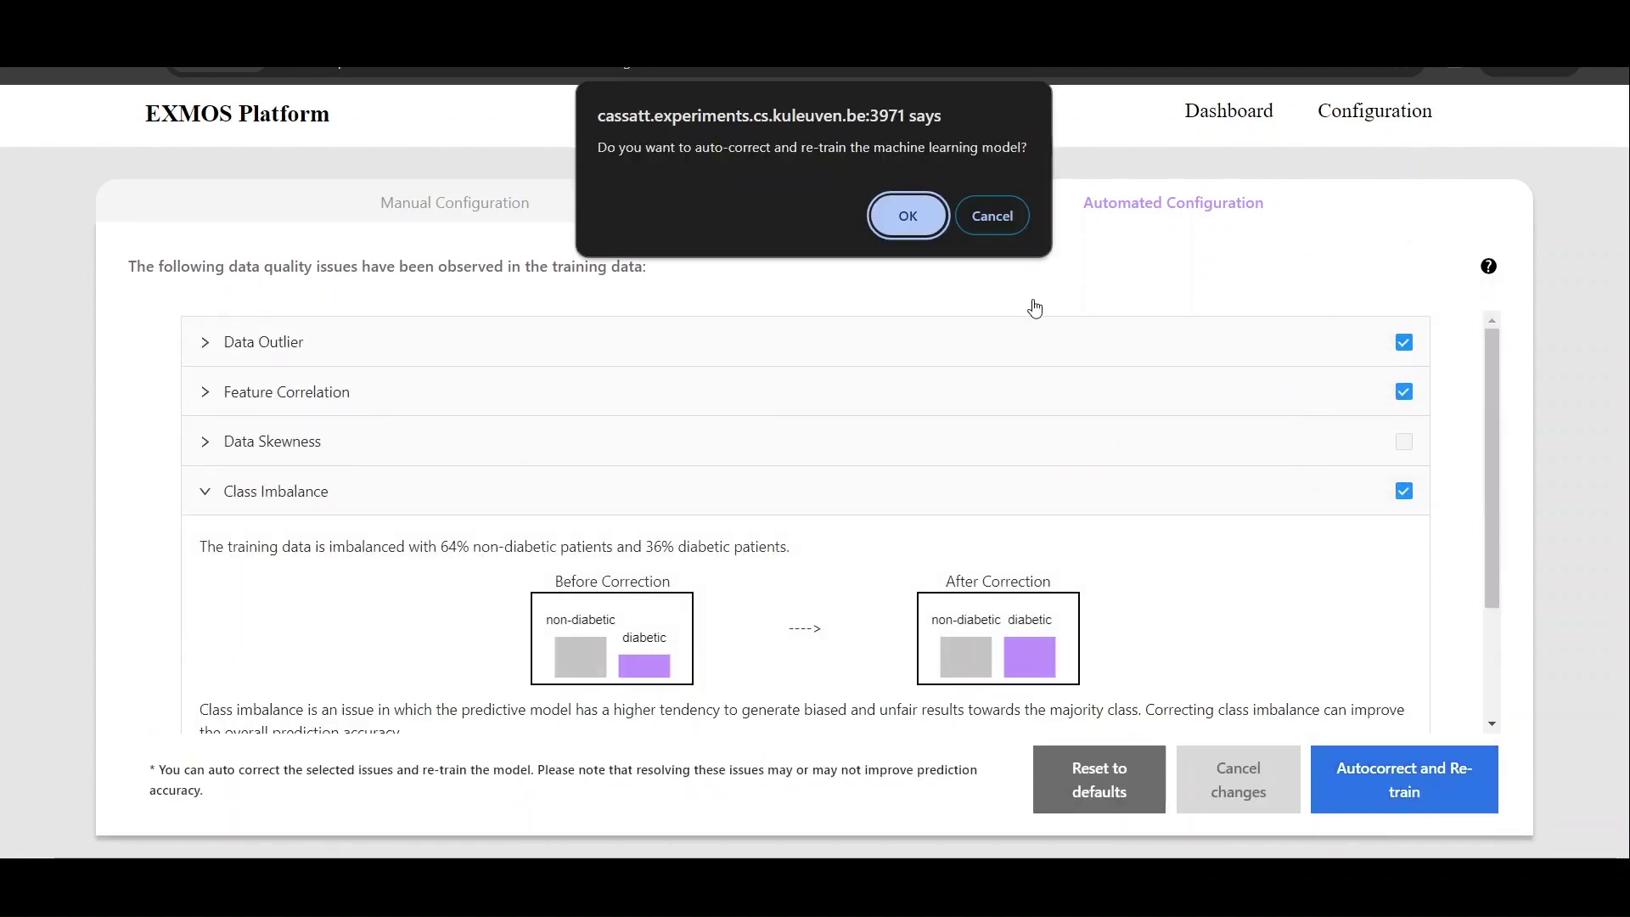
left_click(906, 217)
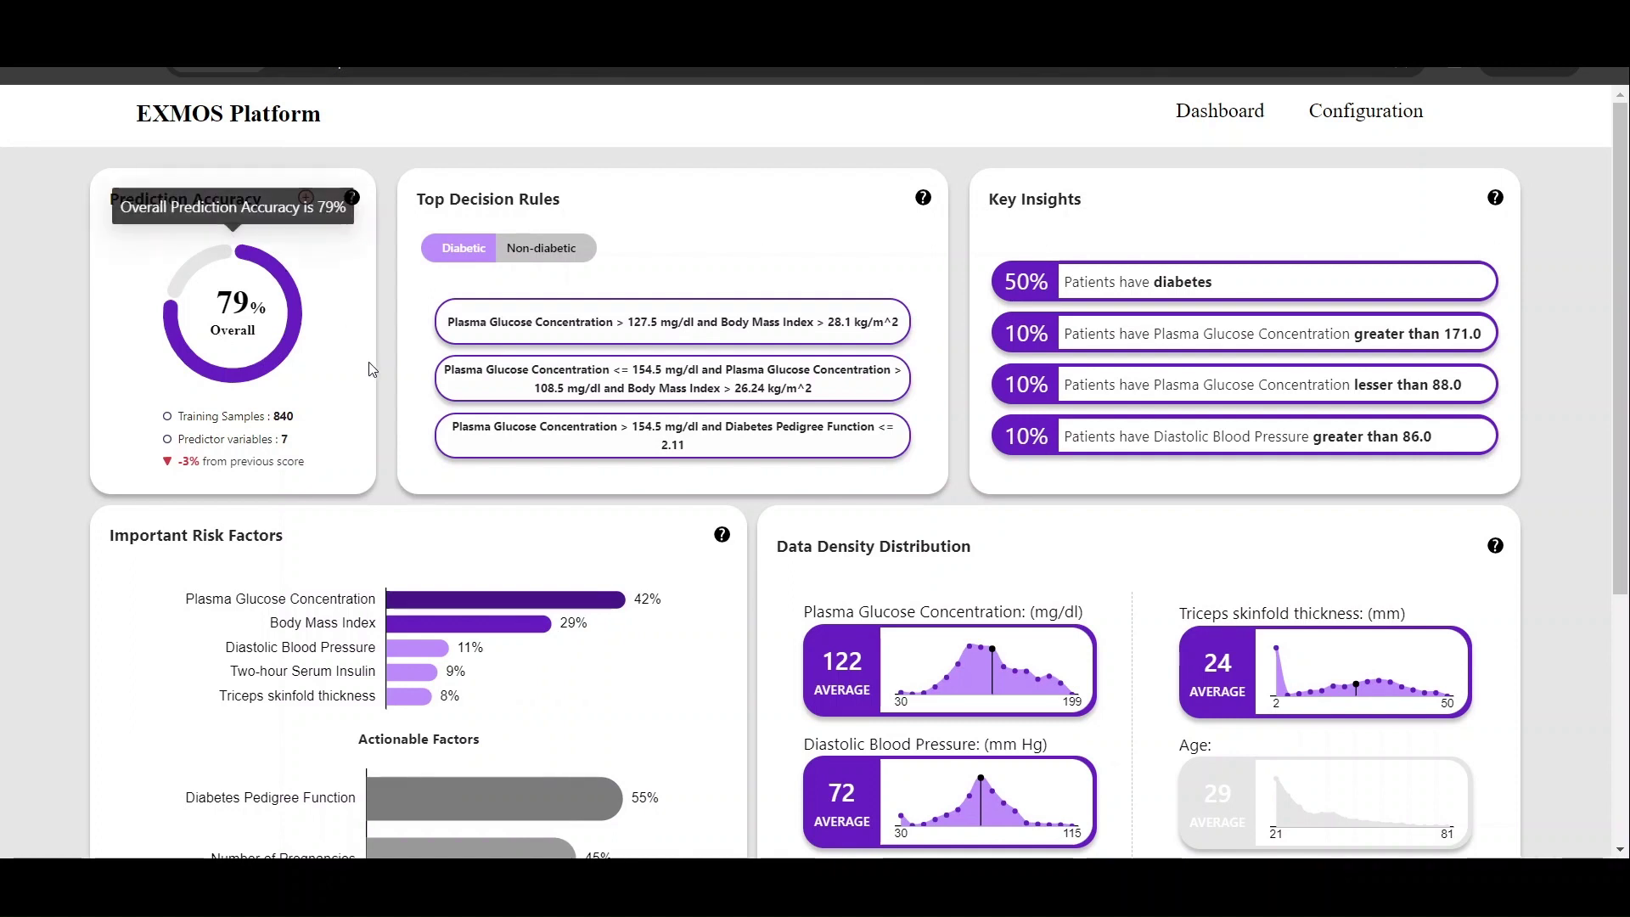
scroll(656, 419, "down", 1)
scroll(665, 419, "down", 1)
scroll(666, 419, "down", 3)
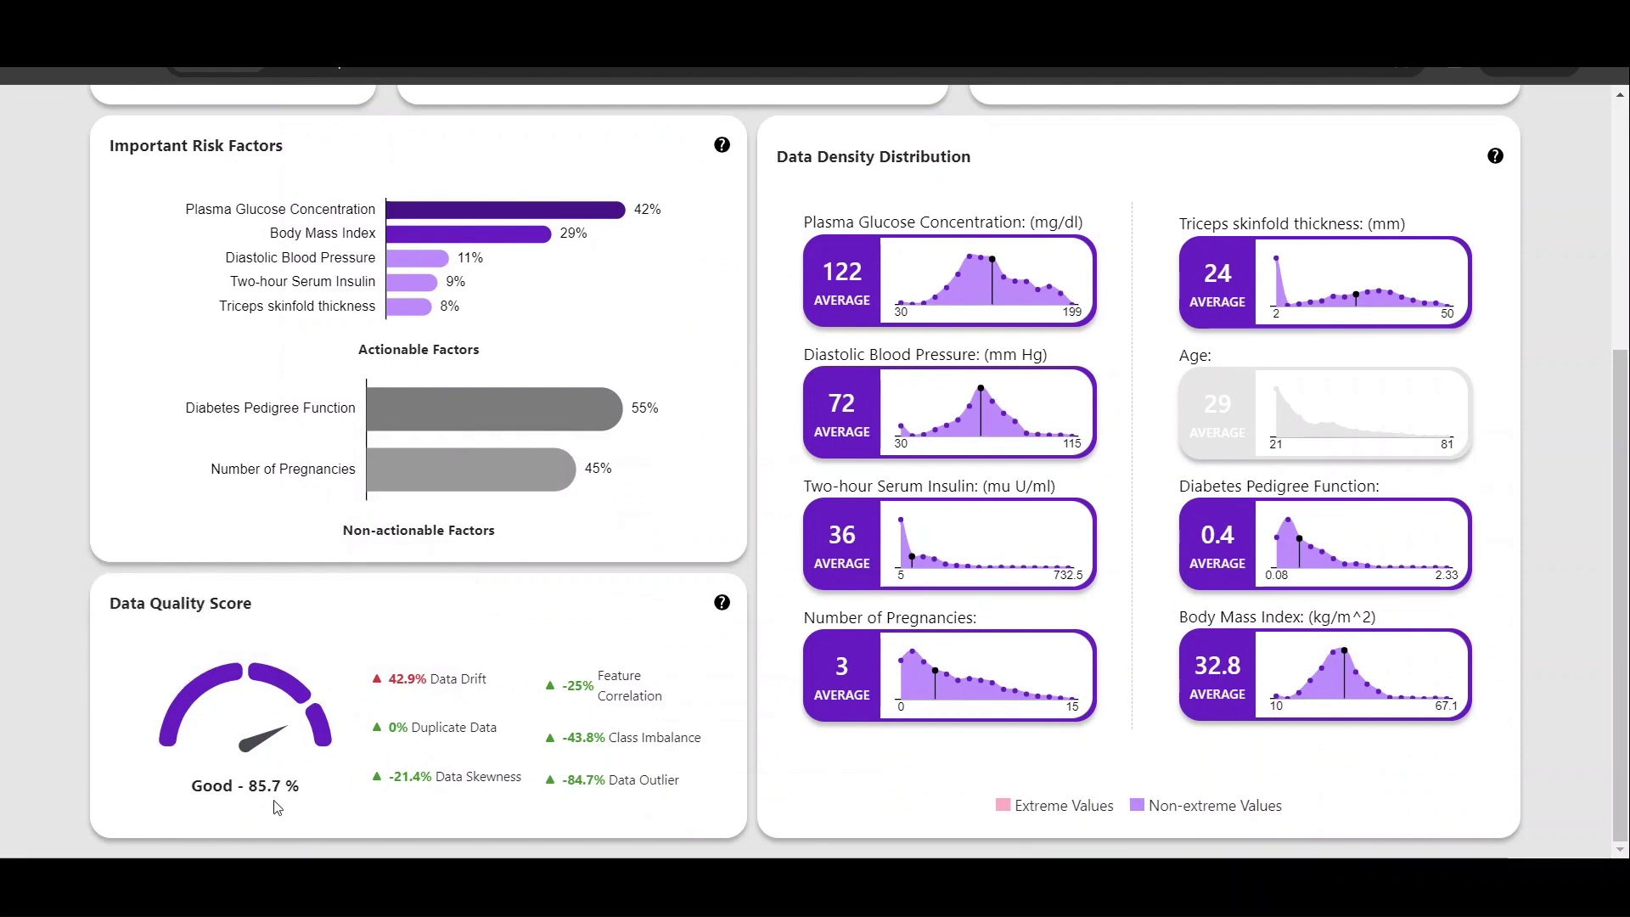
mouse_move(1086, 791)
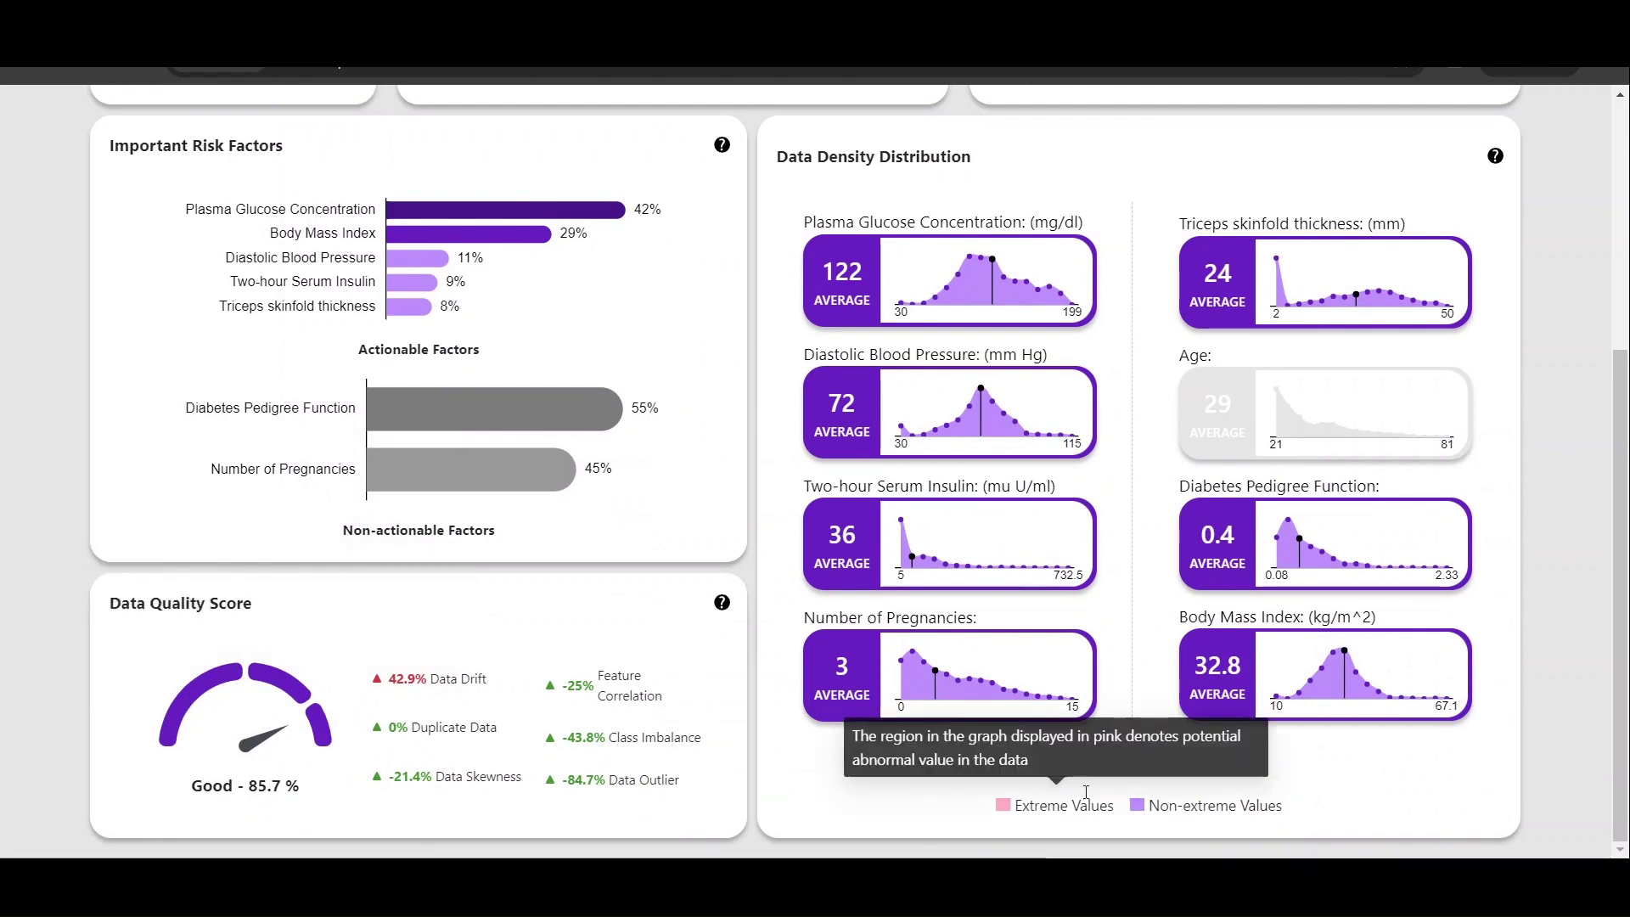
scroll(1133, 475, "up", 1)
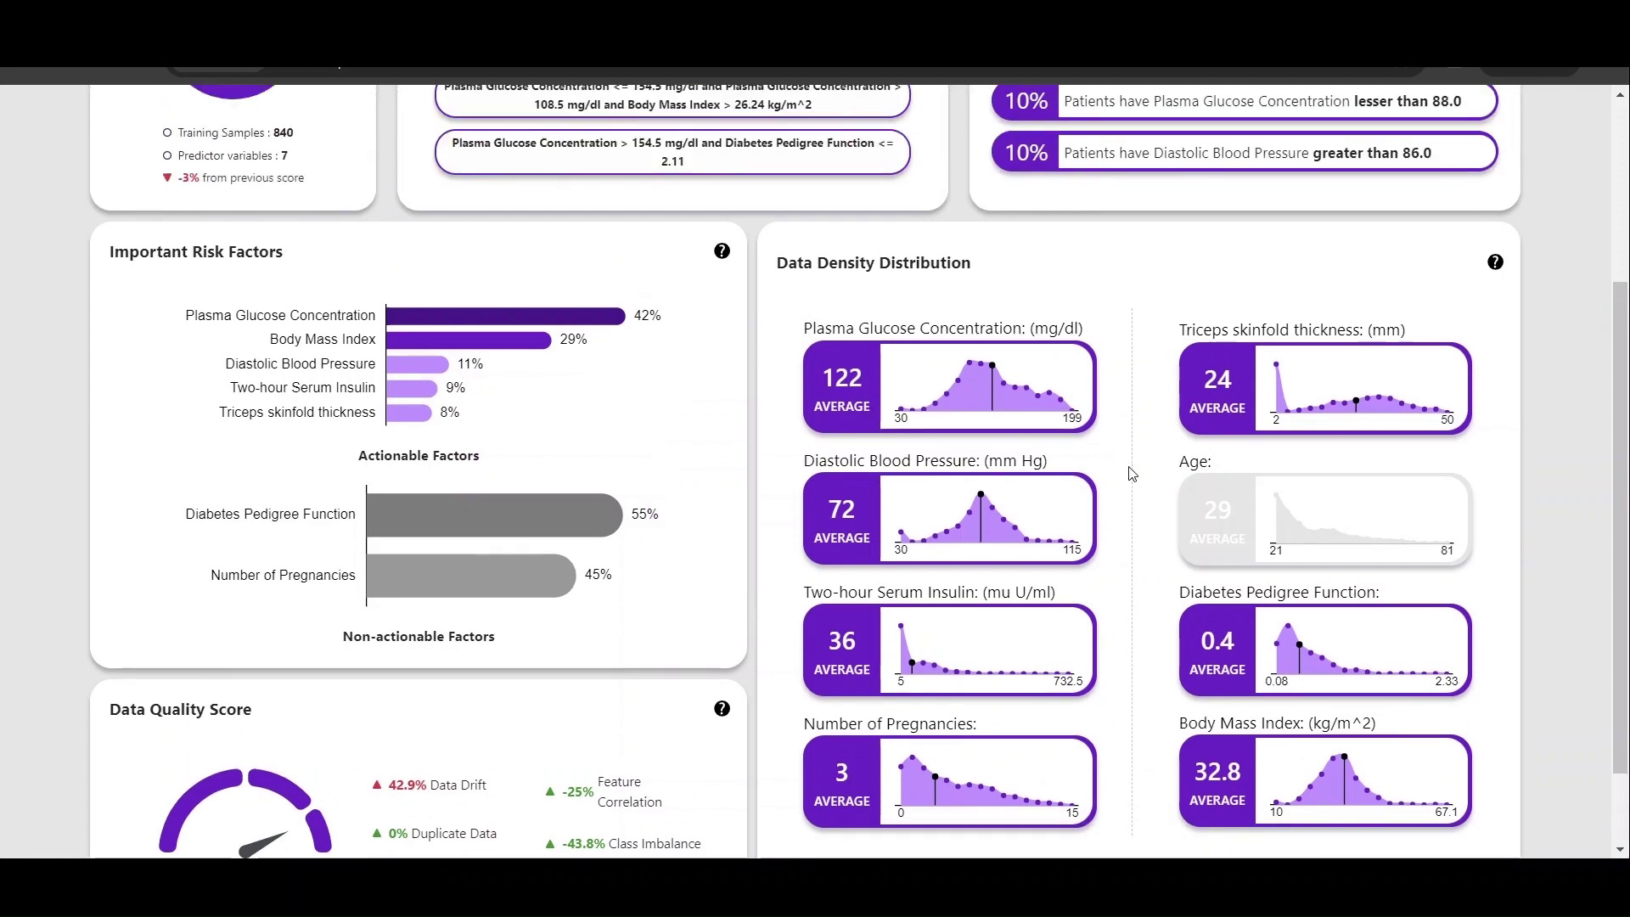
scroll(1133, 475, "up", 2)
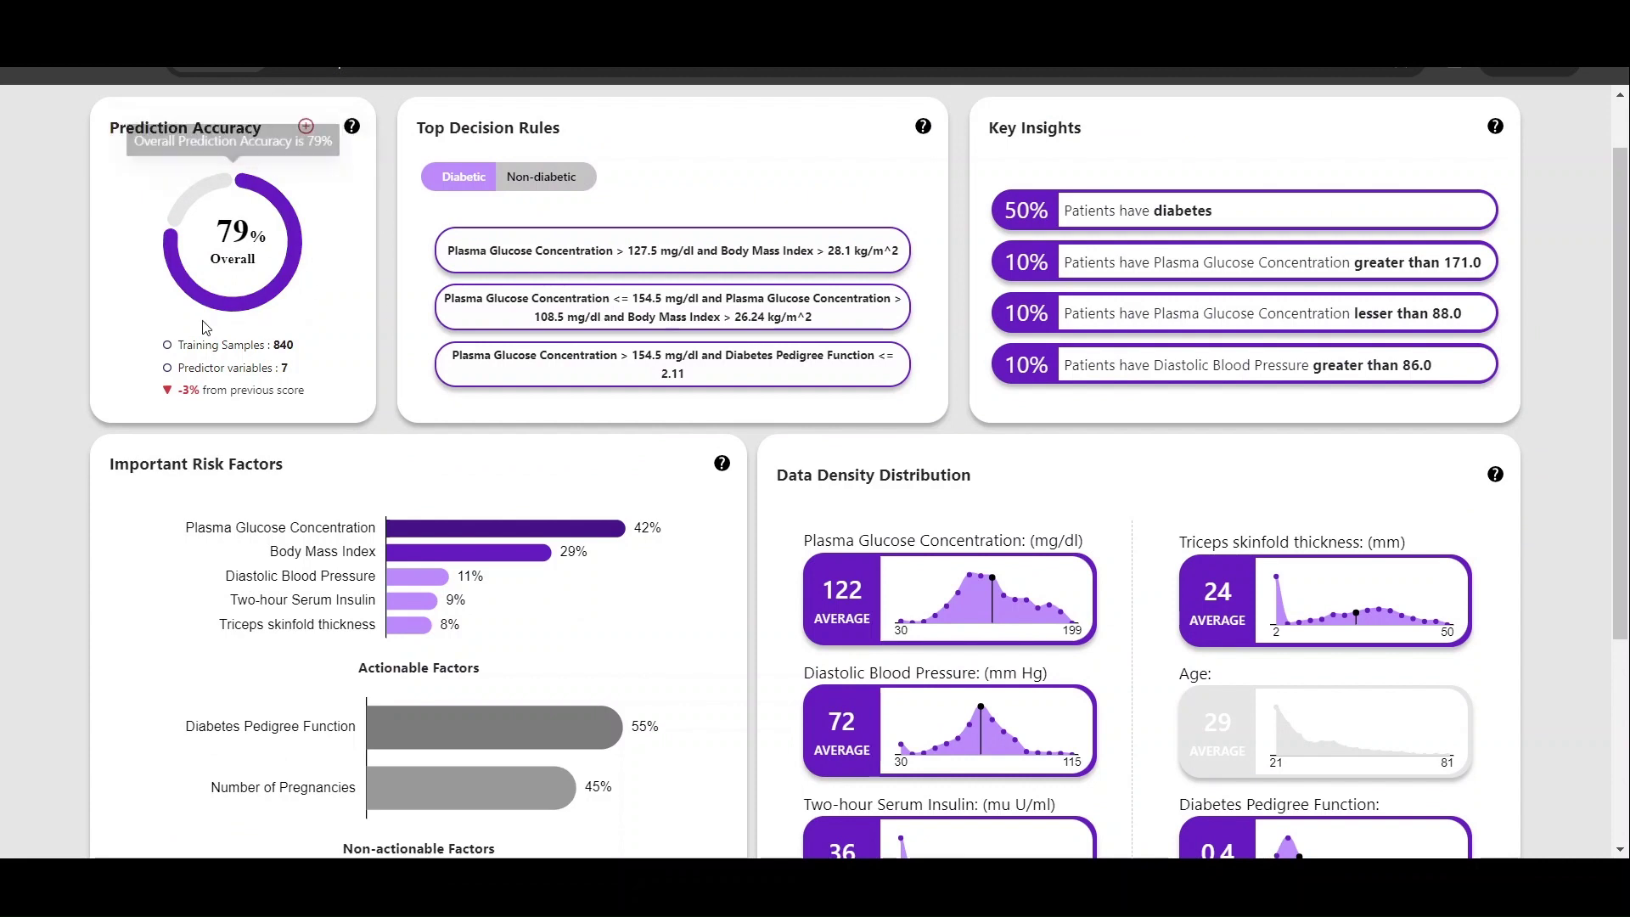
mouse_move(151, 276)
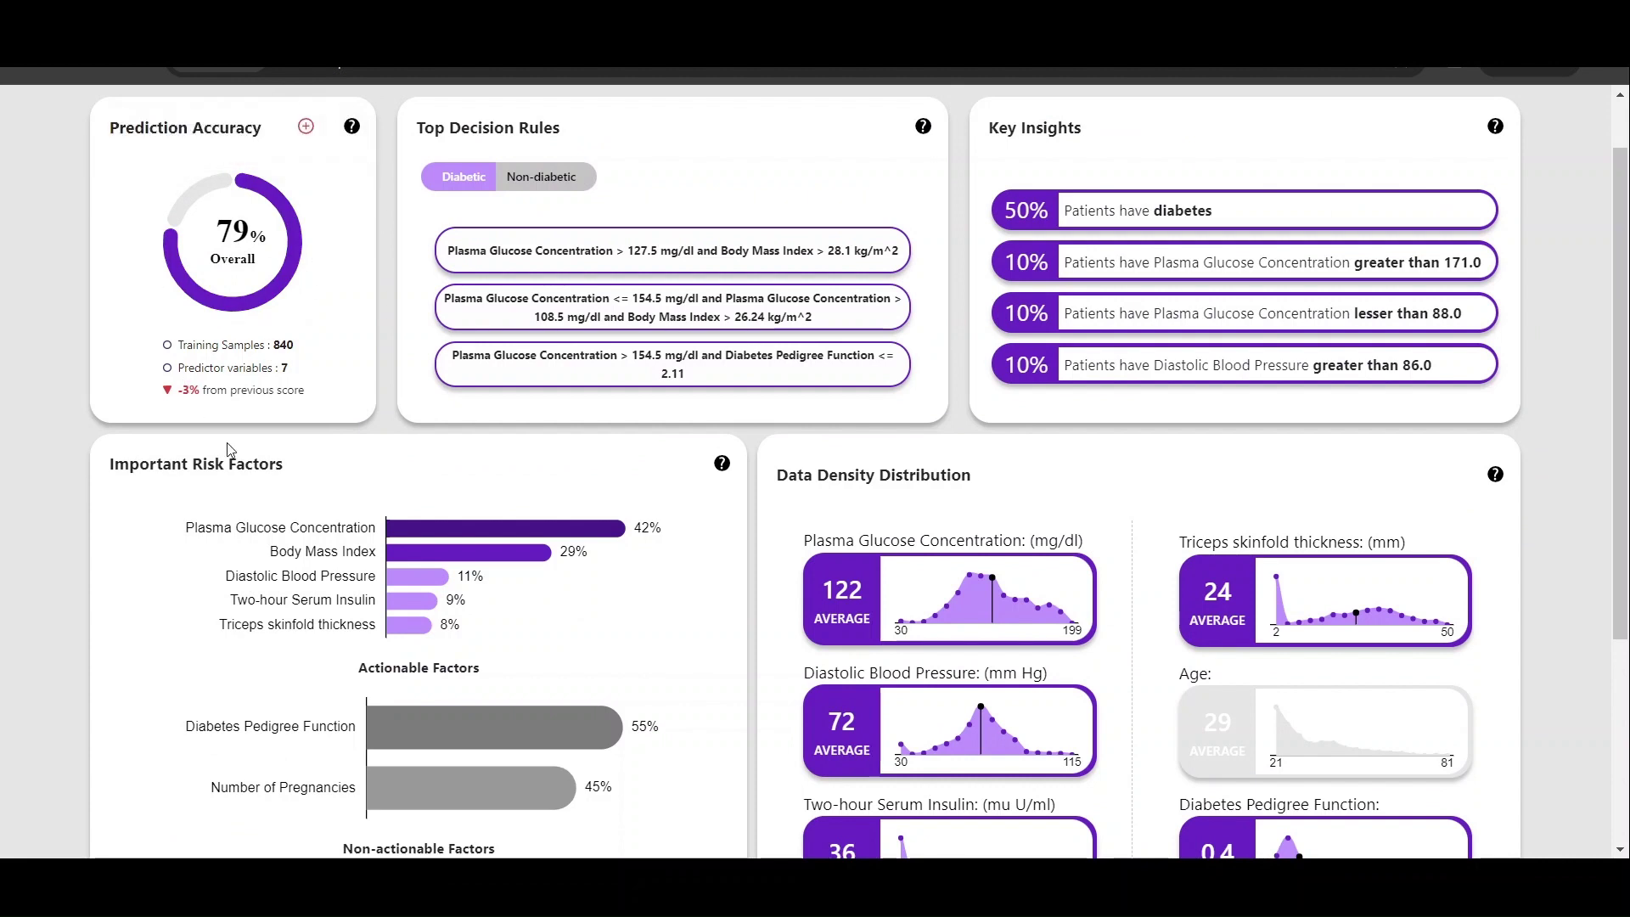
scroll(229, 449, "up", 1)
mouse_move(228, 442)
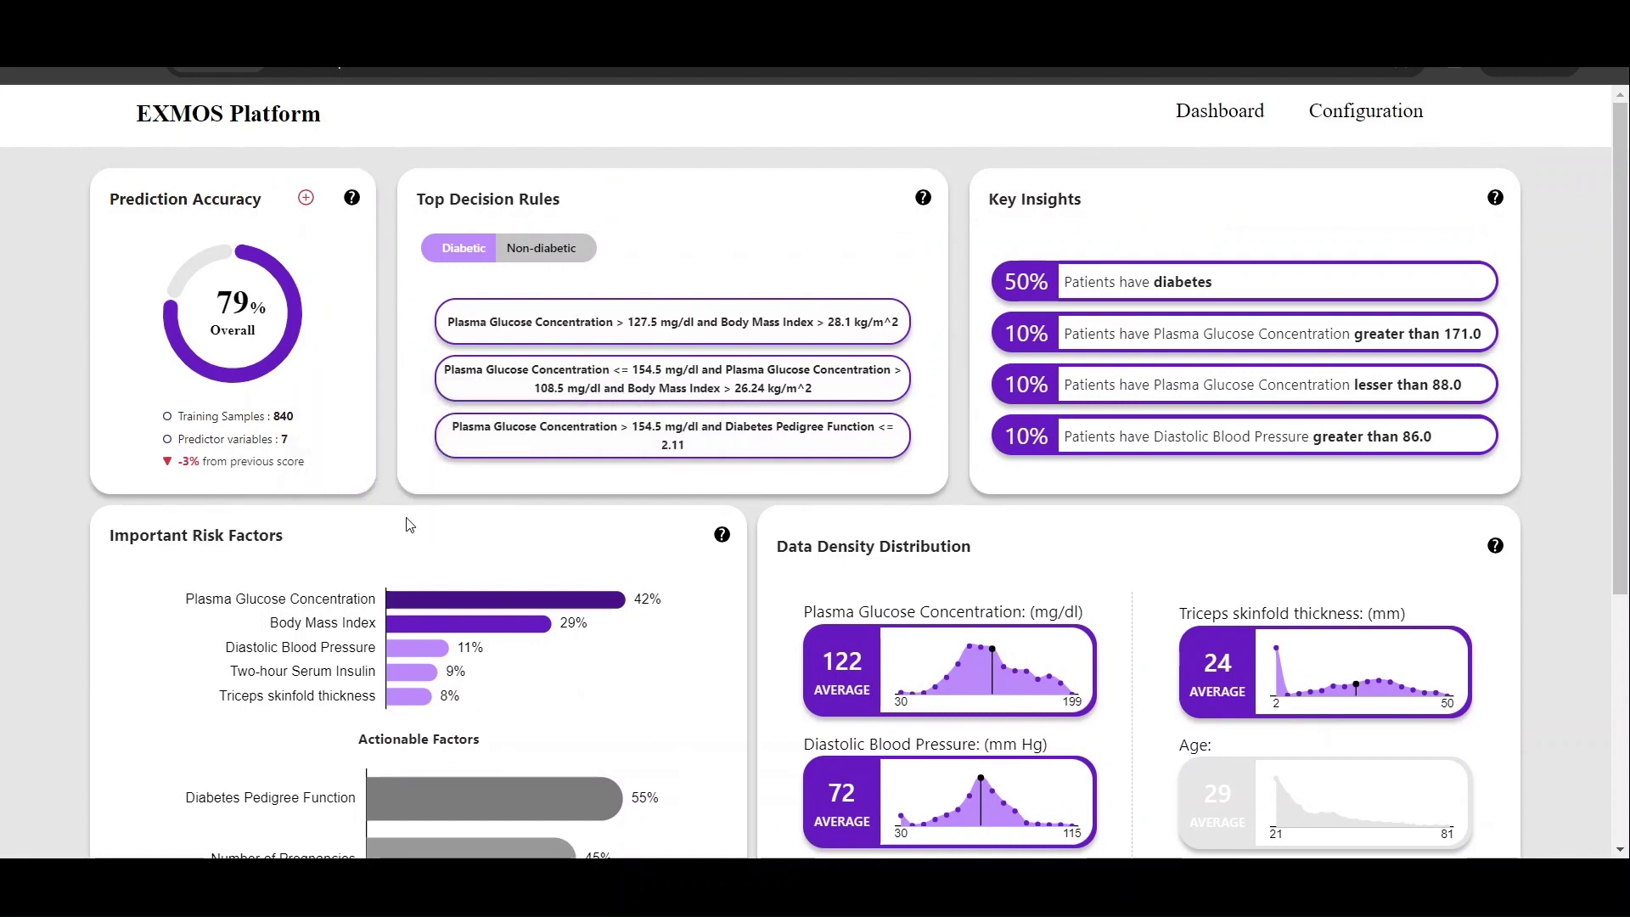
scroll(400, 527, "down", 5)
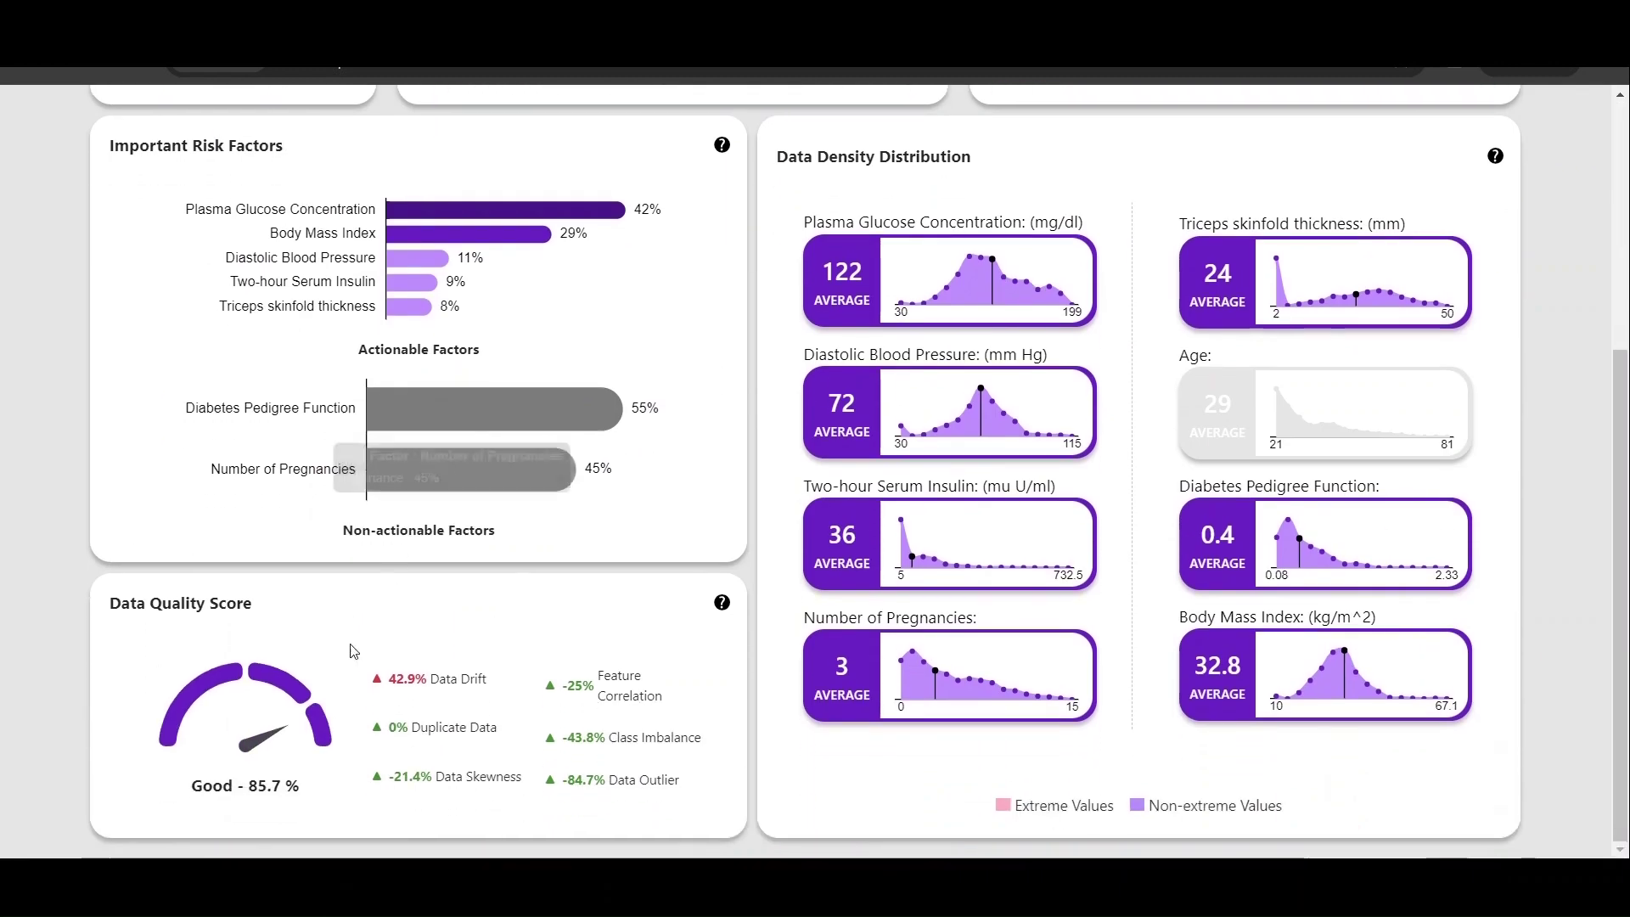
scroll(543, 699, "up", 5)
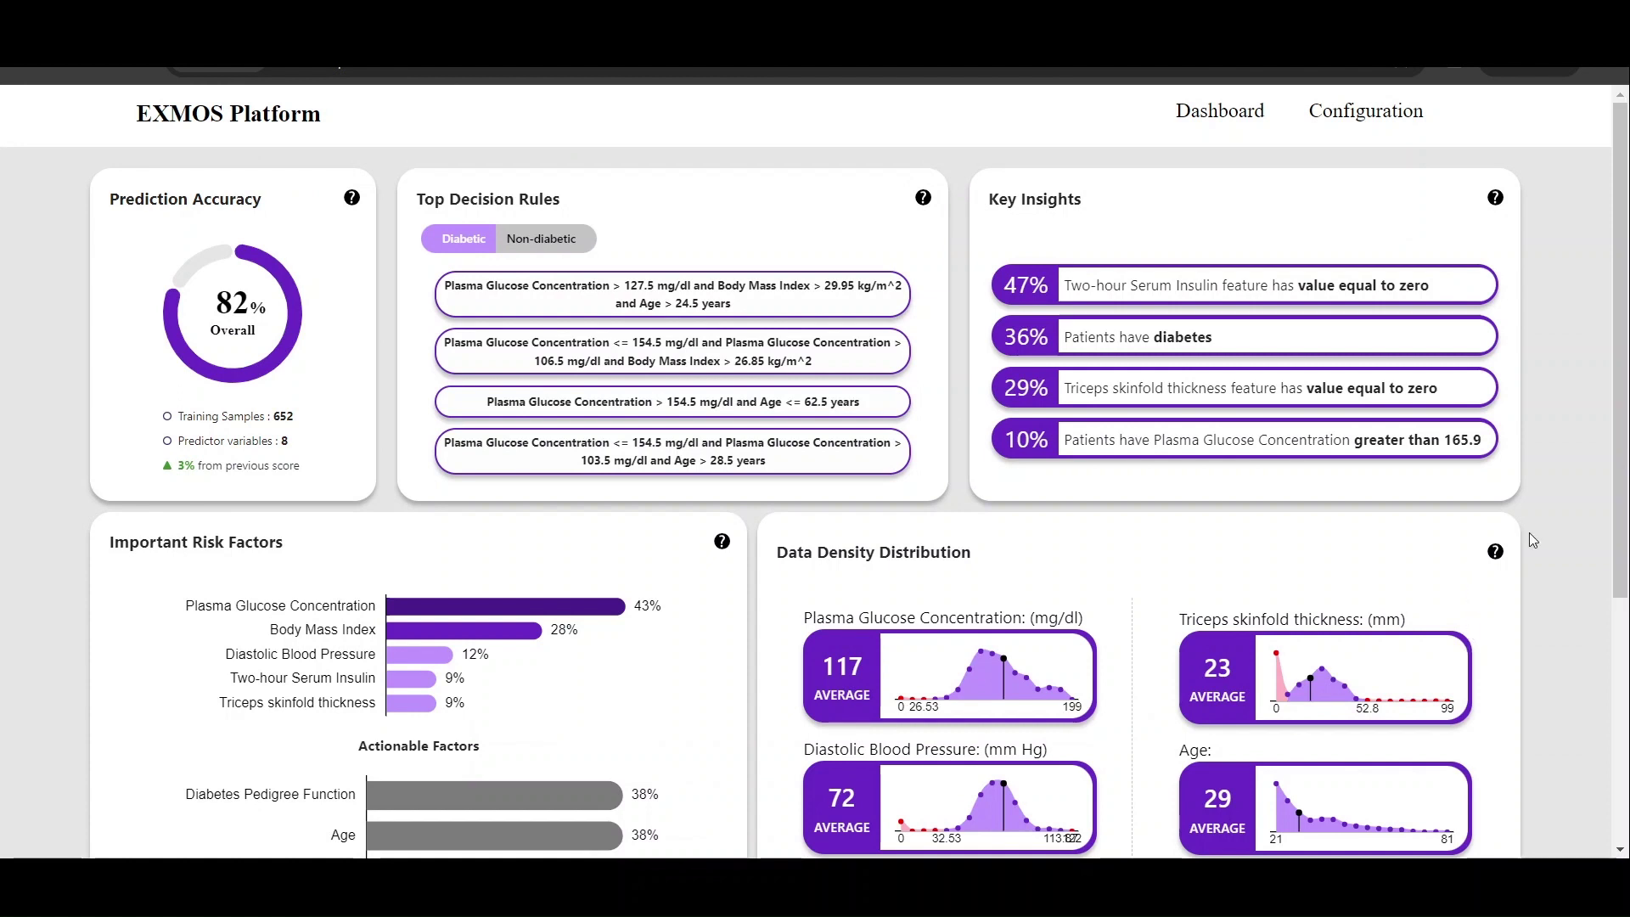
Step: Scroll the dashboard to check the restored 82% accuracy and diabetic decision rules
scroll(1532, 540, "down", 5)
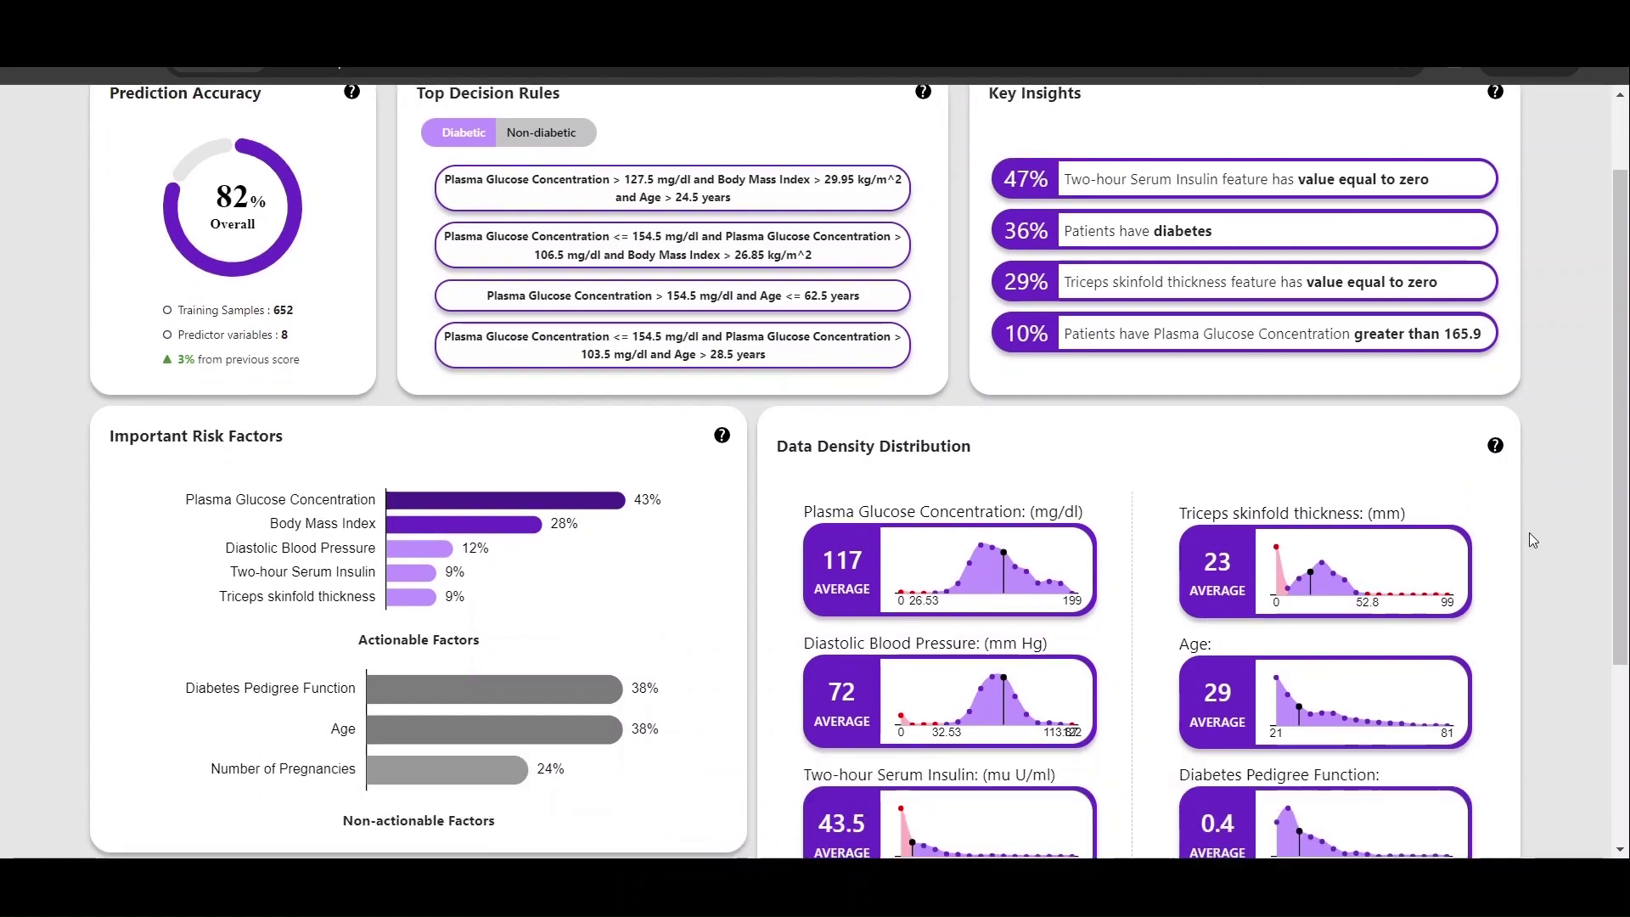
scroll(1532, 541, "up", 4)
scroll(1530, 532, "up", 2)
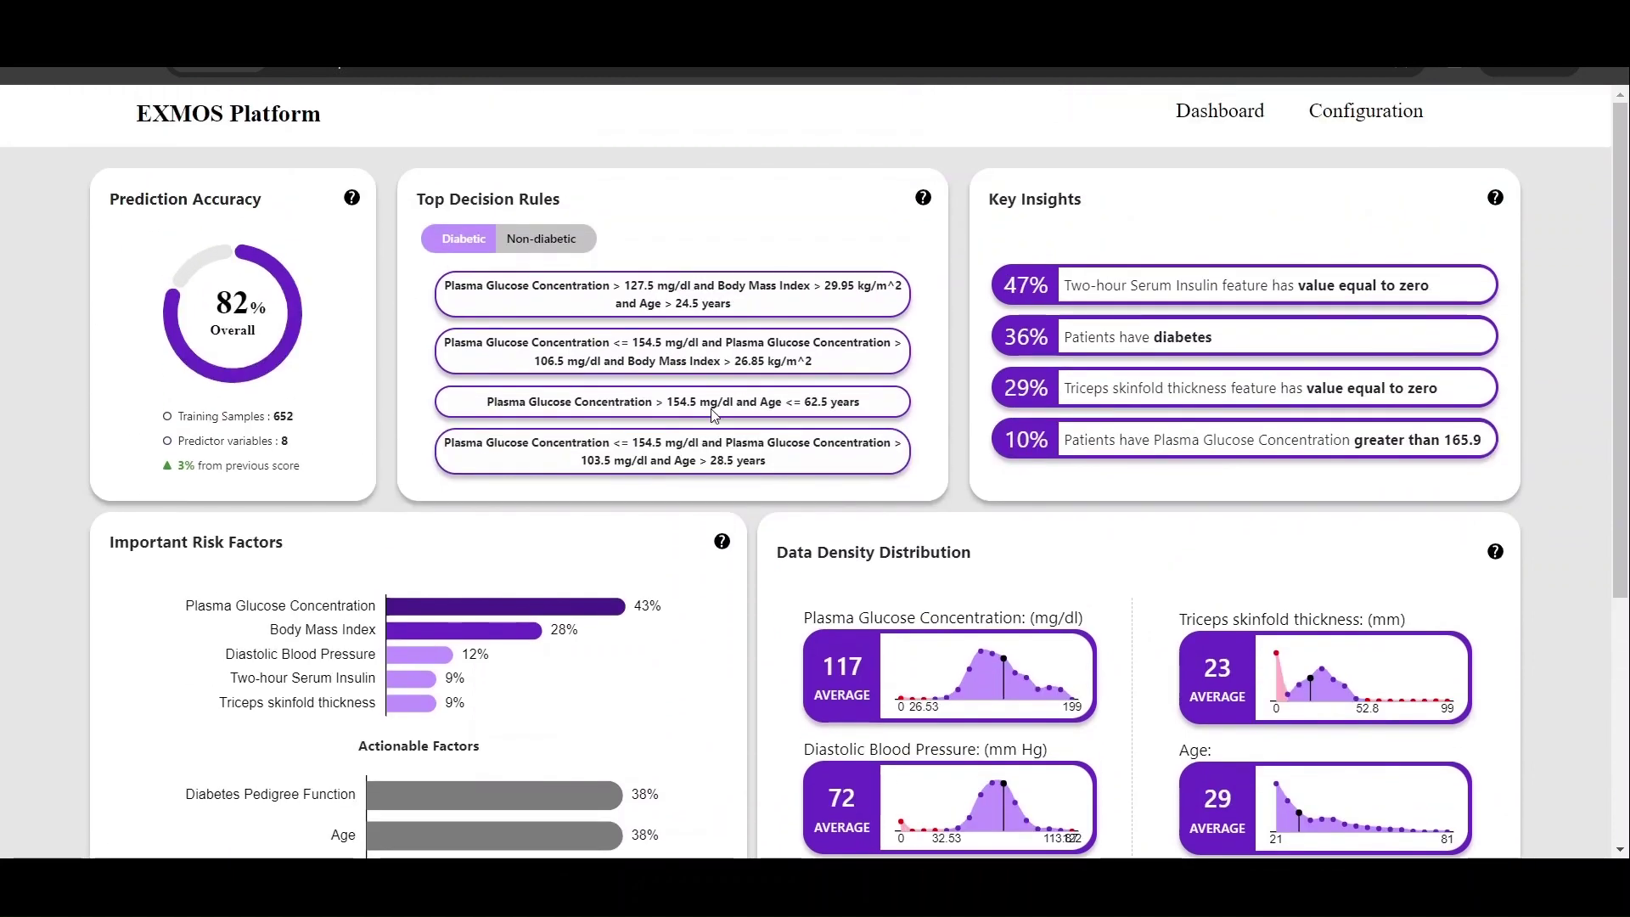